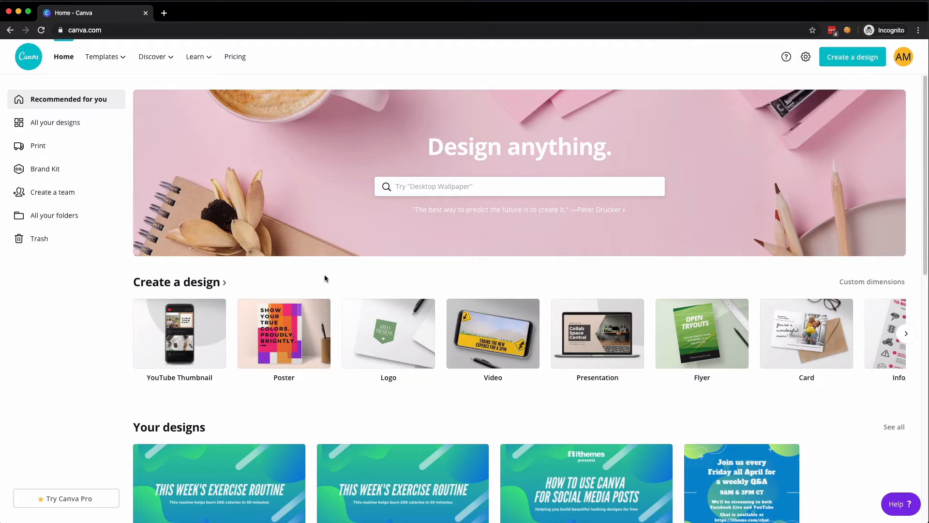
Switch to the Google Docs document "definitive guide to blocks" and skim its opening pages for the eBook's source content.
{"action": "left_click", "coordinate": [0, 241]}
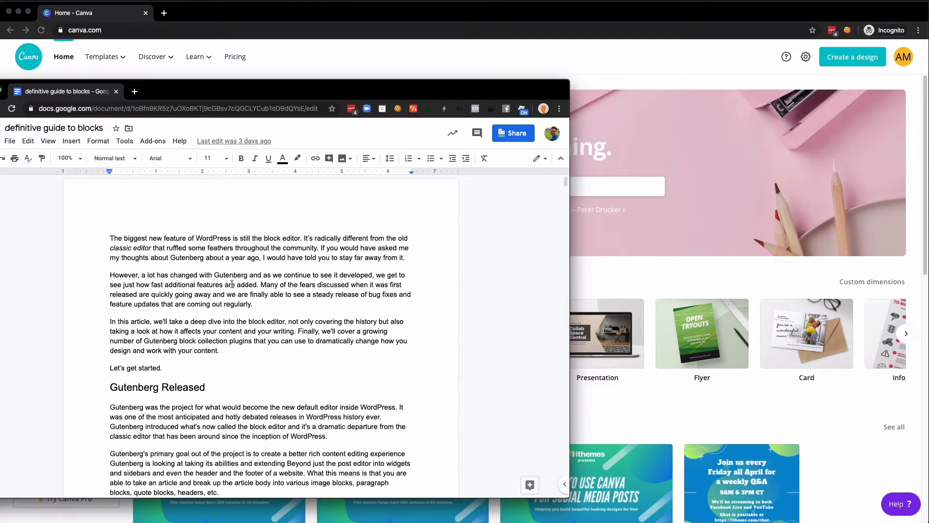
{"action": "scroll", "coordinate": [184, 306], "scroll_direction": "down", "scroll_amount": 9}
{"action": "scroll", "coordinate": [232, 284], "scroll_direction": "down", "scroll_amount": 10}
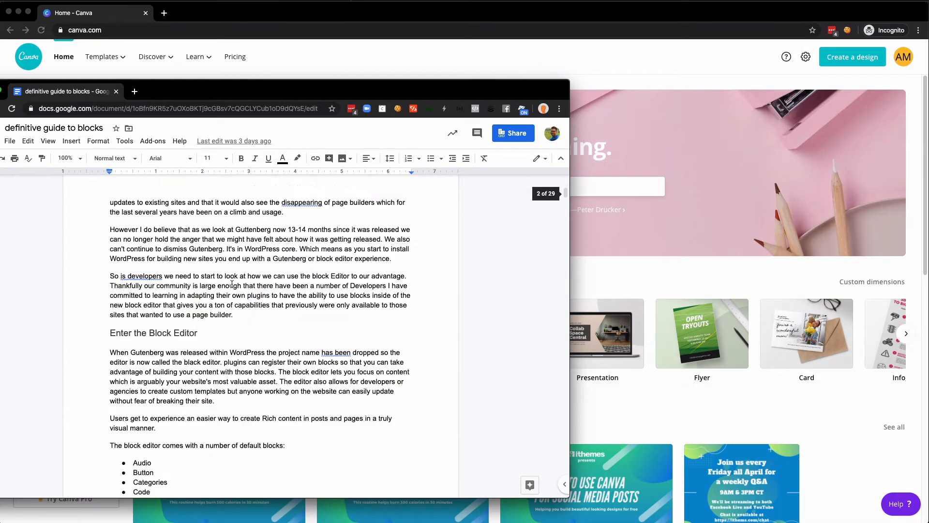
{"action": "scroll", "coordinate": [232, 286], "scroll_direction": "down", "scroll_amount": 10}
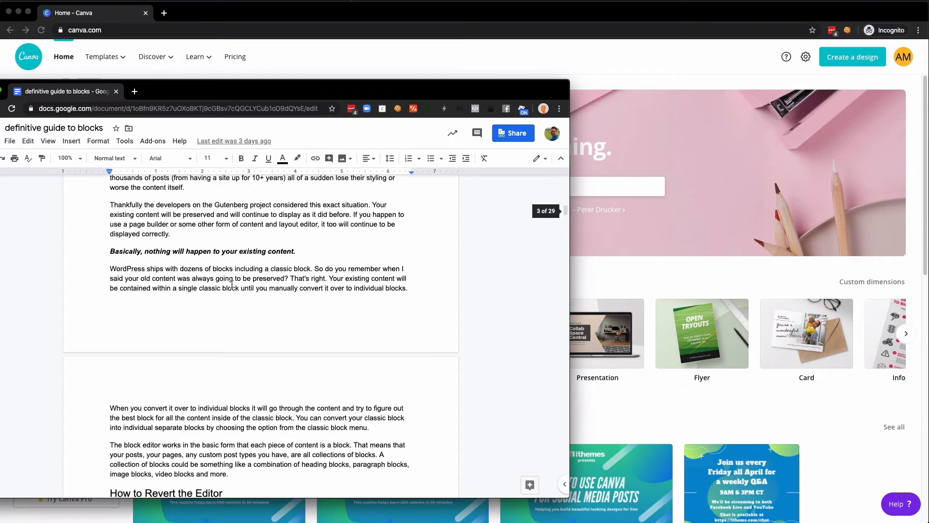
{"action": "scroll", "coordinate": [232, 284], "scroll_direction": "up", "scroll_amount": 12}
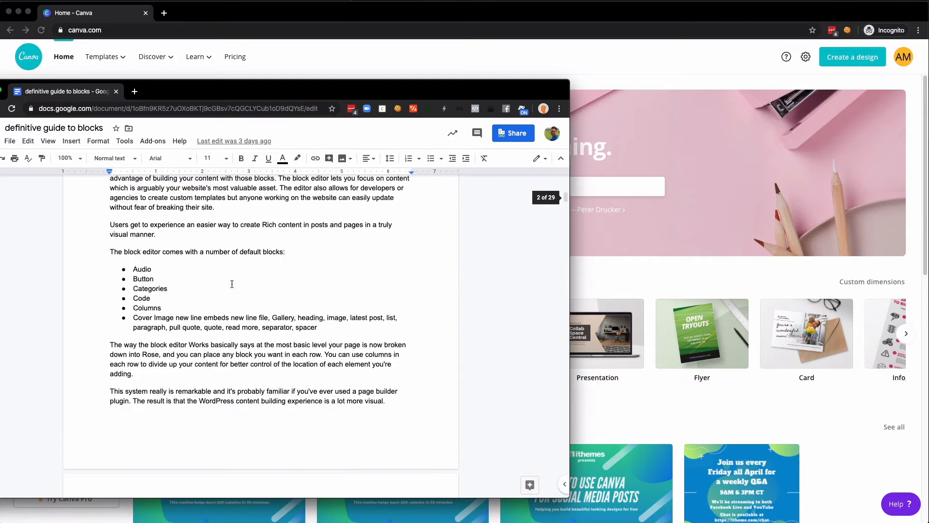
{"action": "scroll", "coordinate": [232, 284], "scroll_direction": "up", "scroll_amount": 15}
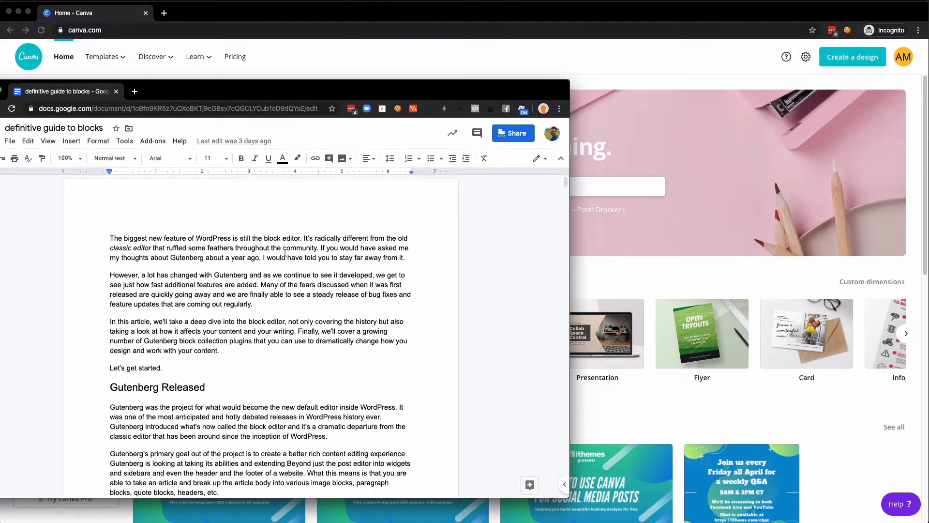
{"action": "scroll", "coordinate": [248, 303], "scroll_direction": "down", "scroll_amount": 20}
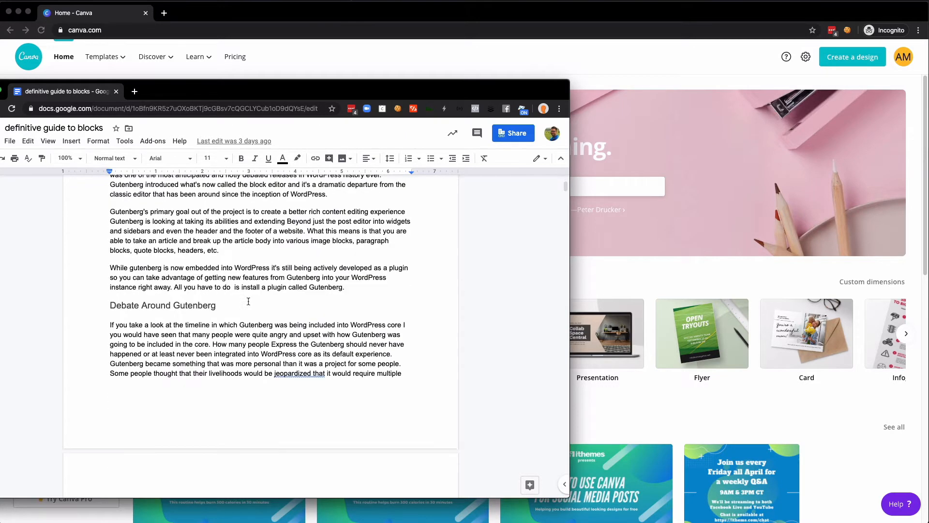
{"action": "scroll", "coordinate": [248, 302], "scroll_direction": "up", "scroll_amount": 20}
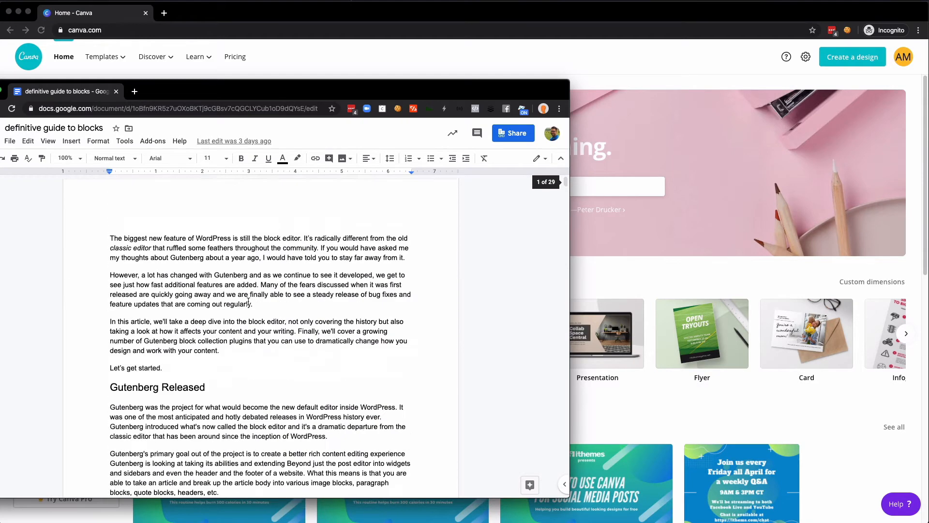
{"action": "left_click", "coordinate": [318, 61]}
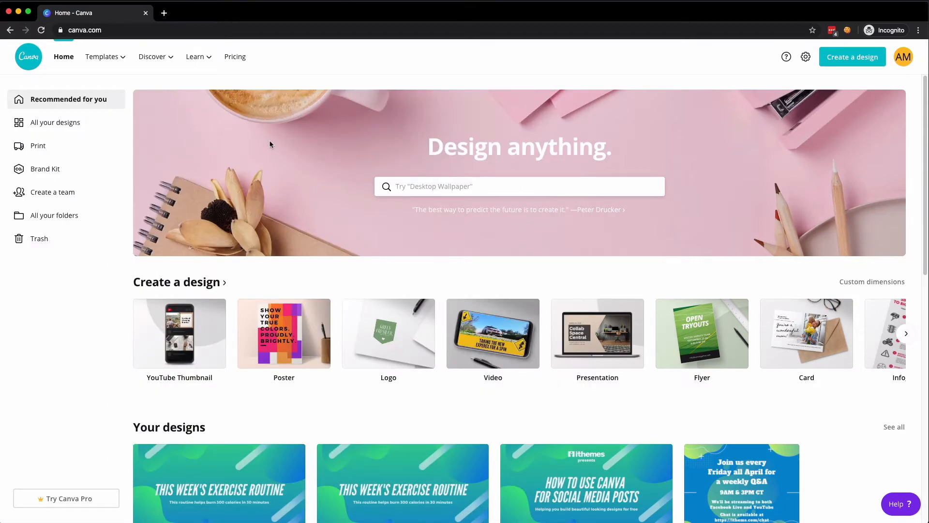
Examine the "Gutenberg Released" heading in the Google Docs guide by highlighting it, and return to Canva.
{"action": "left_click", "coordinate": [2, 262]}
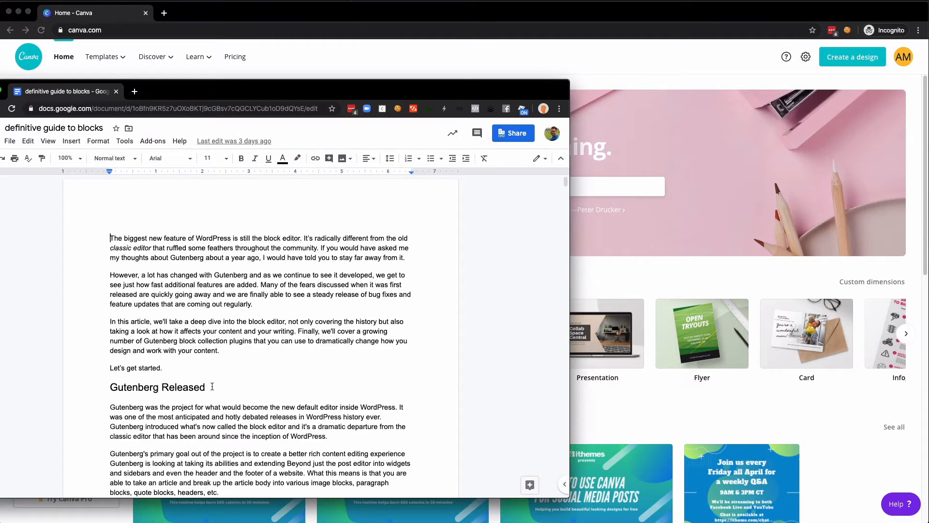
{"action": "left_click_drag", "start_coordinate": [212, 386], "coordinate": [99, 382]}
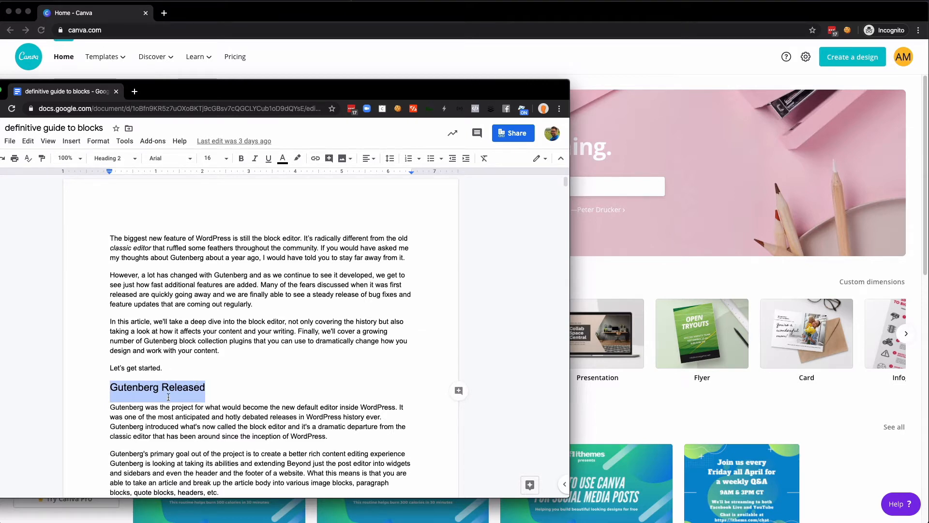
{"action": "left_click", "coordinate": [111, 387]}
{"action": "left_click_drag", "start_coordinate": [111, 387], "coordinate": [212, 391]}
{"action": "left_click", "coordinate": [398, 65]}
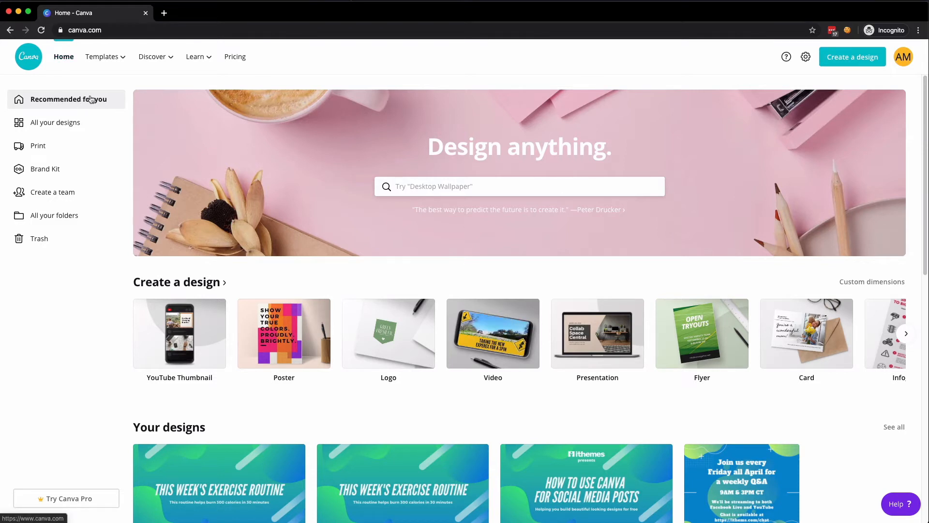
Search Canva's design types for "ebook" and open the Ebook Cover templates.
{"action": "left_click", "coordinate": [419, 184]}
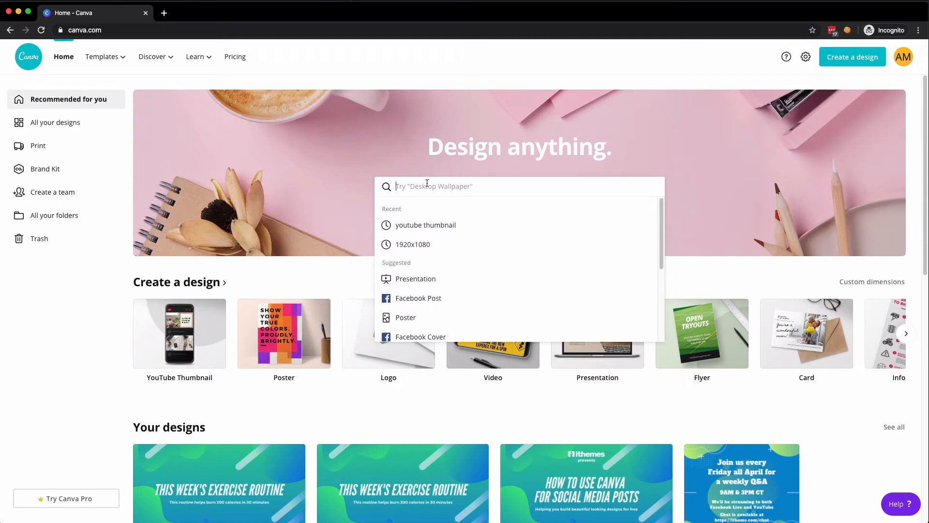
{"action": "type", "text": "ebook"}
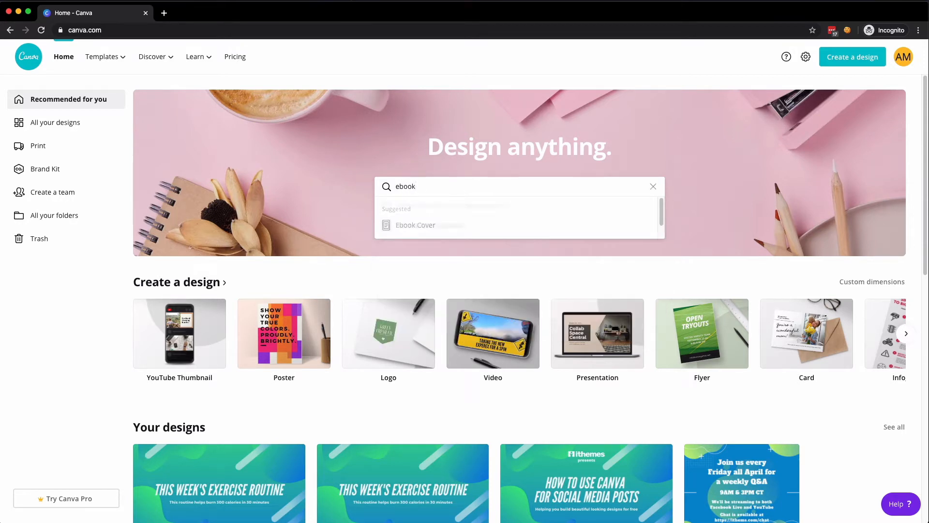
{"action": "left_click", "coordinate": [414, 229]}
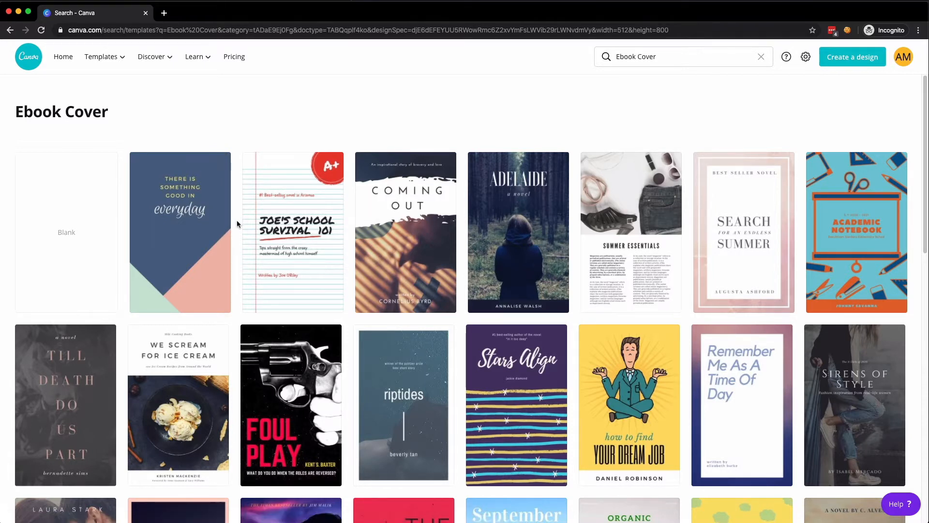
Look through the whole collection of Ebook Cover templates for a suitable cover design.
{"action": "scroll", "coordinate": [237, 221], "scroll_direction": "down", "scroll_amount": 3}
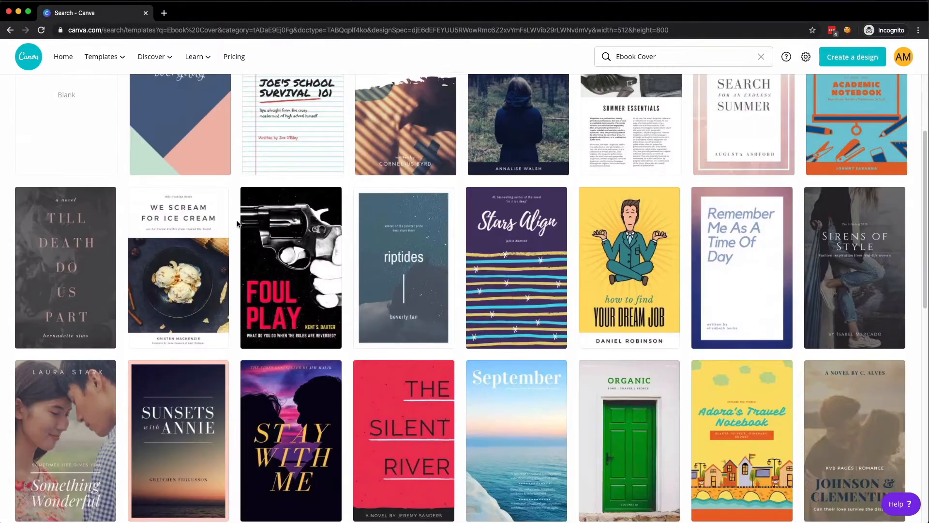
{"action": "scroll", "coordinate": [236, 222], "scroll_direction": "down", "scroll_amount": 2}
{"action": "scroll", "coordinate": [236, 222], "scroll_direction": "down", "scroll_amount": 7}
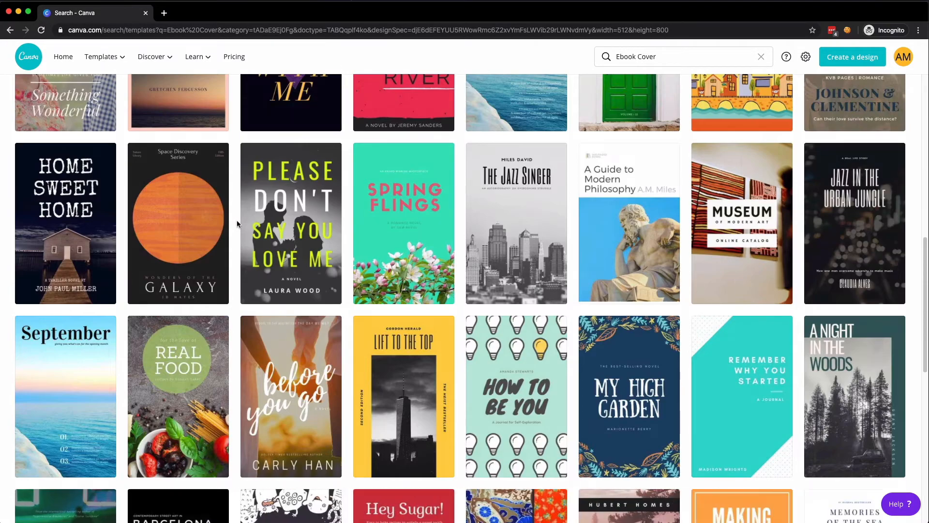
{"action": "scroll", "coordinate": [237, 223], "scroll_direction": "down", "scroll_amount": 6}
{"action": "scroll", "coordinate": [236, 221], "scroll_direction": "down", "scroll_amount": 3}
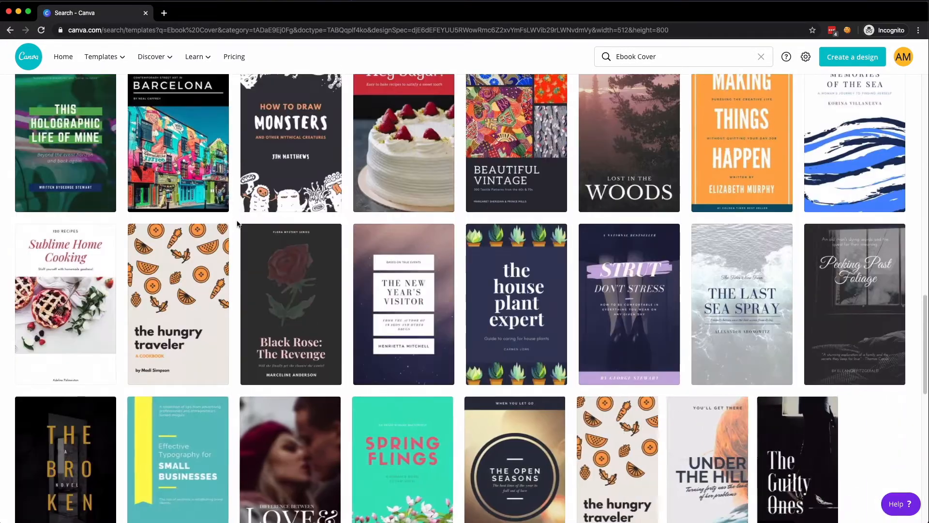
{"action": "scroll", "coordinate": [236, 222], "scroll_direction": "down", "scroll_amount": 4}
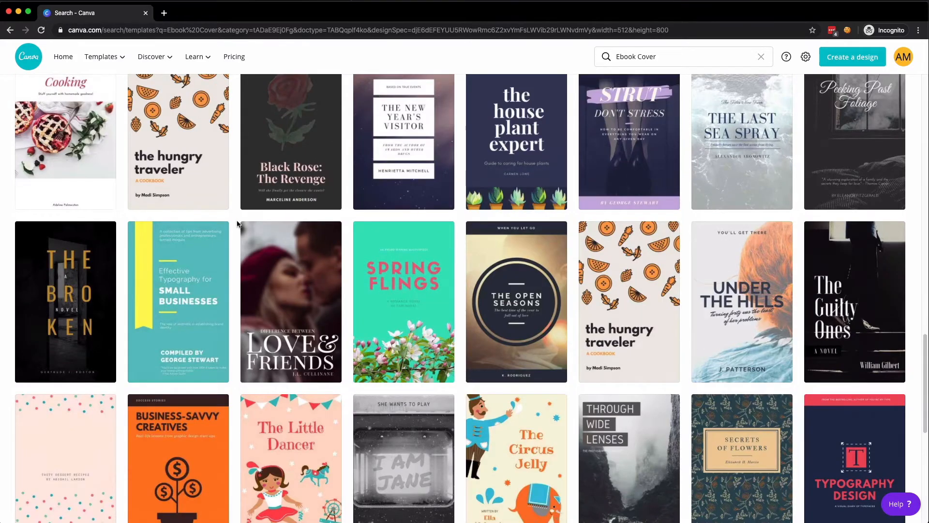
{"action": "scroll", "coordinate": [237, 223], "scroll_direction": "down", "scroll_amount": 1}
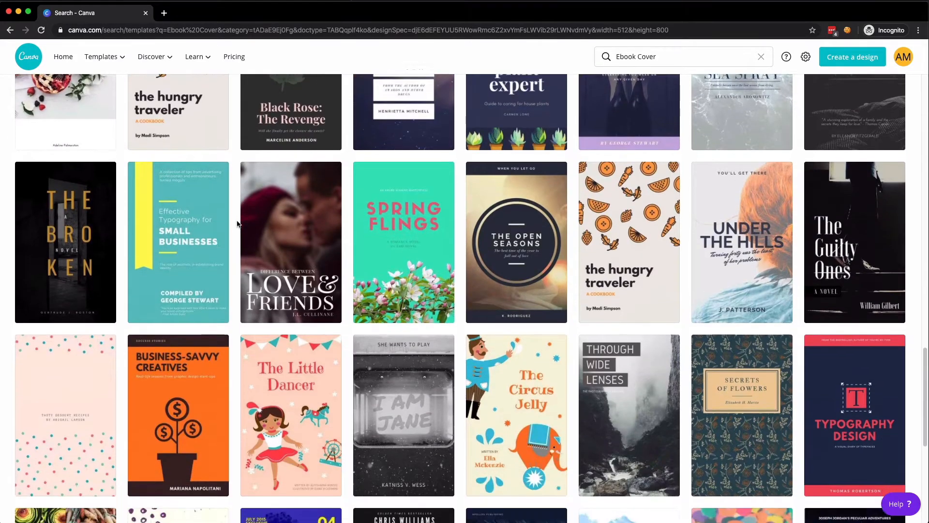
{"action": "scroll", "coordinate": [237, 223], "scroll_direction": "down", "scroll_amount": 2}
{"action": "scroll", "coordinate": [237, 224], "scroll_direction": "down", "scroll_amount": 4}
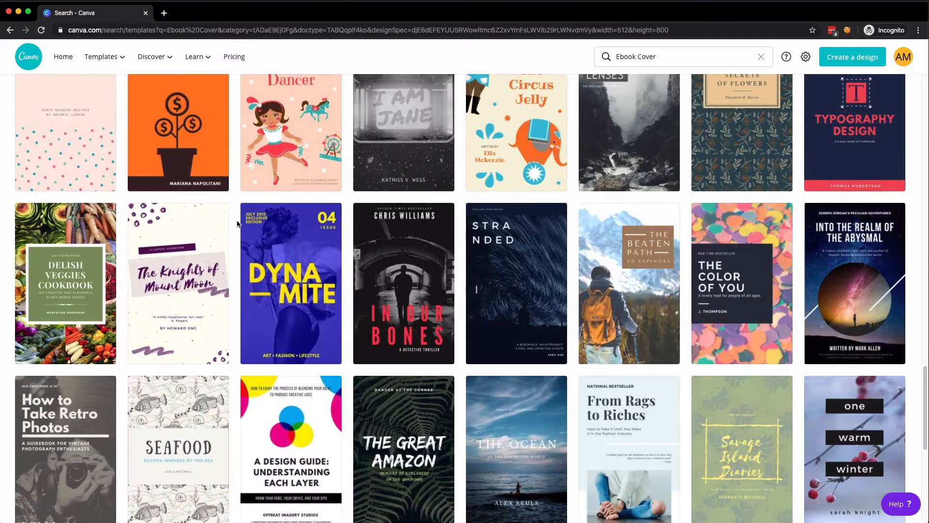
{"action": "scroll", "coordinate": [236, 224], "scroll_direction": "down", "scroll_amount": 1}
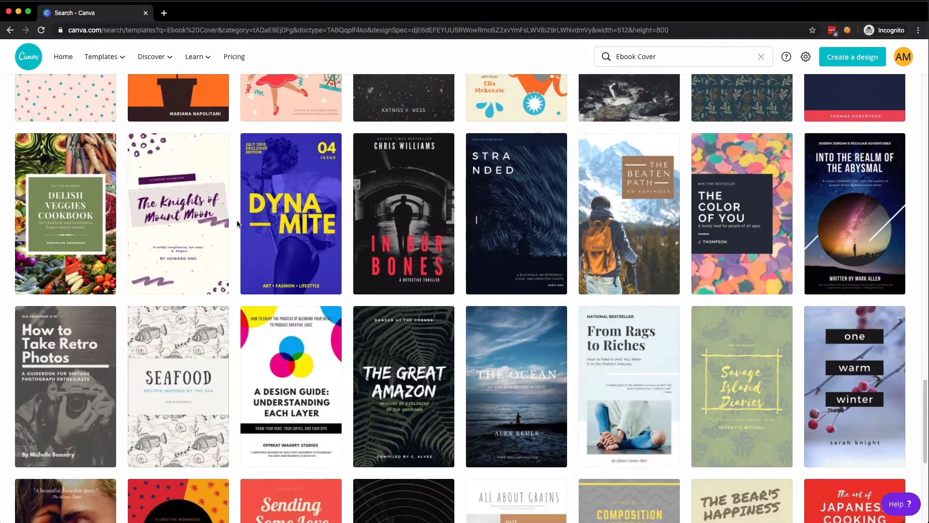
{"action": "scroll", "coordinate": [237, 224], "scroll_direction": "down", "scroll_amount": 3}
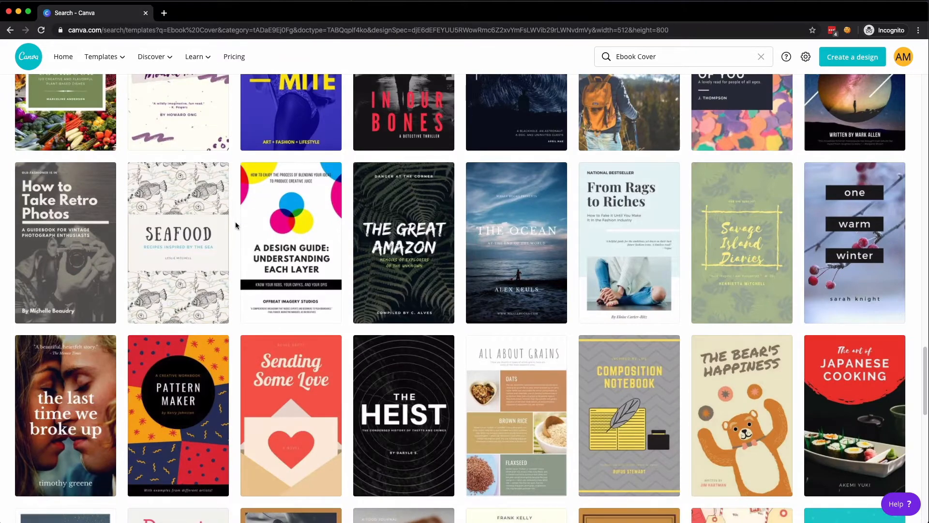
{"action": "scroll", "coordinate": [236, 224], "scroll_direction": "down", "scroll_amount": 2}
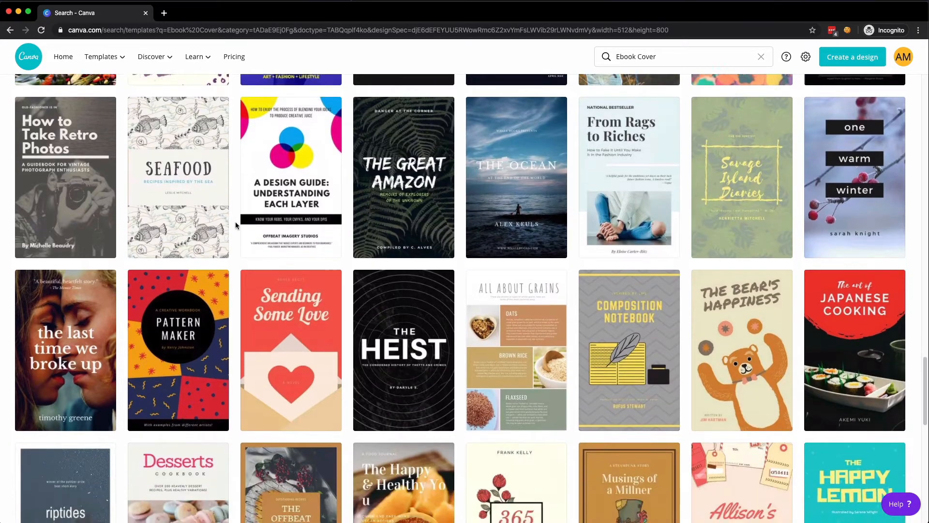
{"action": "scroll", "coordinate": [236, 224], "scroll_direction": "down", "scroll_amount": 2}
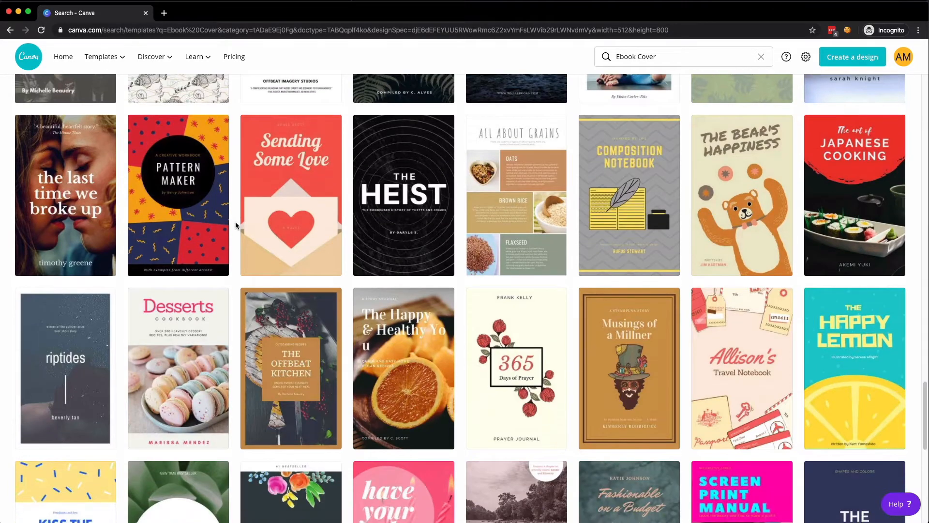
{"action": "scroll", "coordinate": [236, 225], "scroll_direction": "down", "scroll_amount": 2}
{"action": "scroll", "coordinate": [235, 225], "scroll_direction": "down", "scroll_amount": 4}
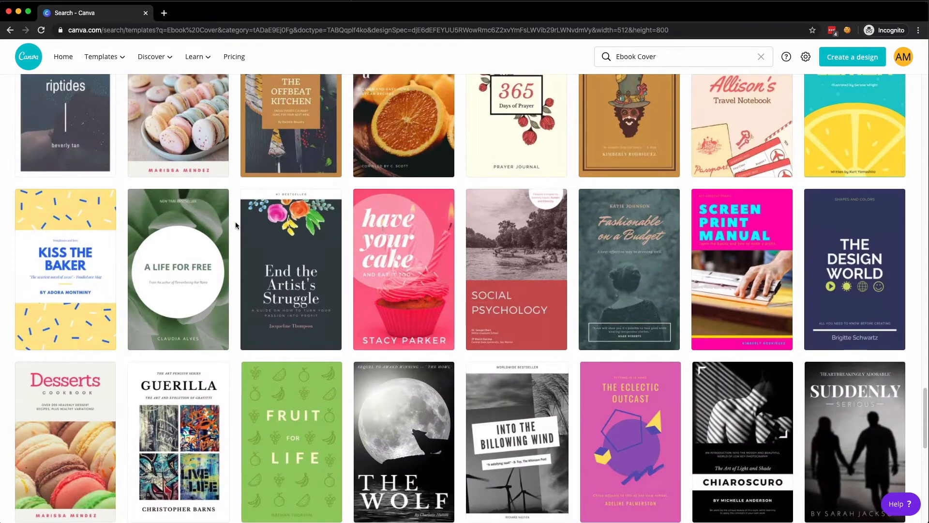
{"action": "scroll", "coordinate": [236, 225], "scroll_direction": "down", "scroll_amount": 3}
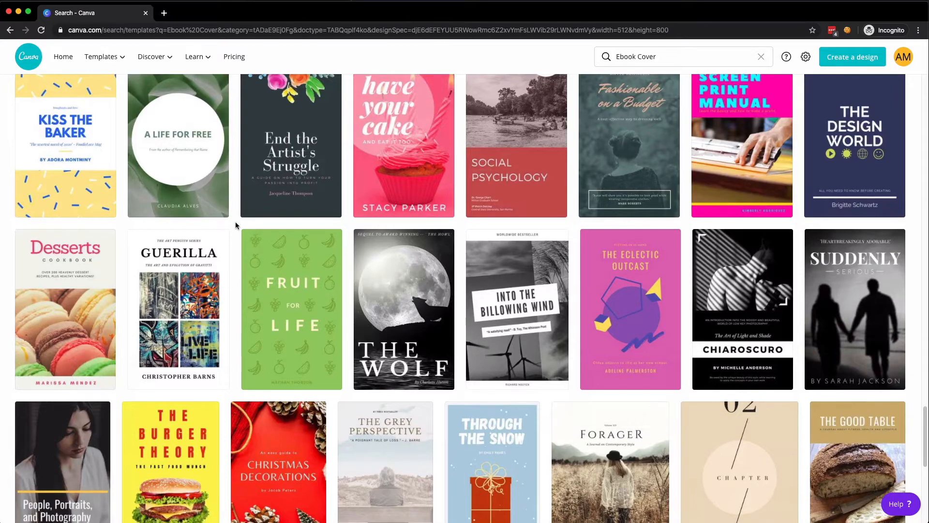
{"action": "scroll", "coordinate": [235, 221], "scroll_direction": "down", "scroll_amount": 4}
{"action": "scroll", "coordinate": [236, 225], "scroll_direction": "down", "scroll_amount": 3}
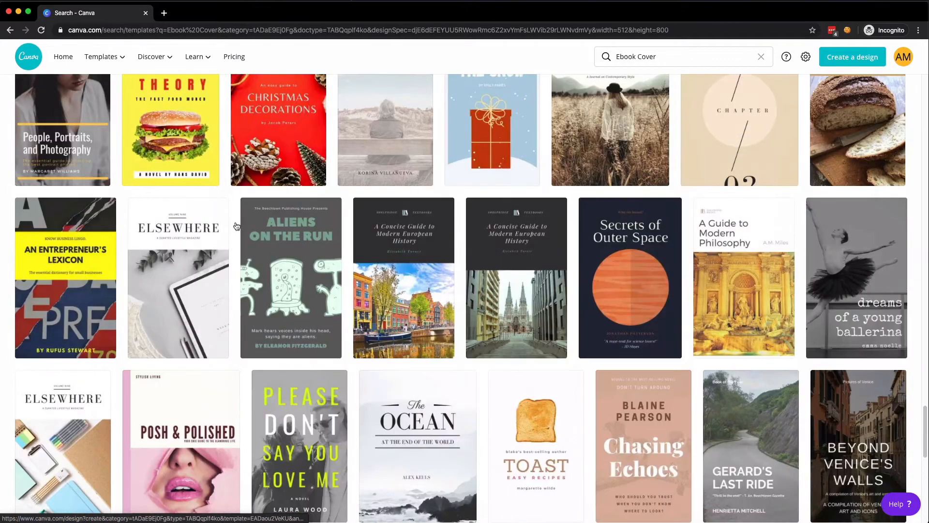
{"action": "scroll", "coordinate": [235, 222], "scroll_direction": "down", "scroll_amount": 6}
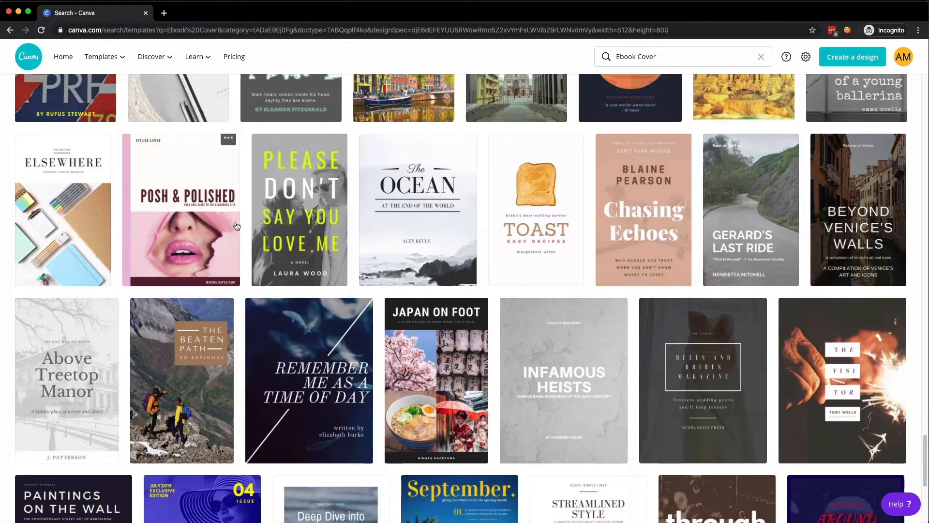
{"action": "scroll", "coordinate": [236, 225], "scroll_direction": "down", "scroll_amount": 4}
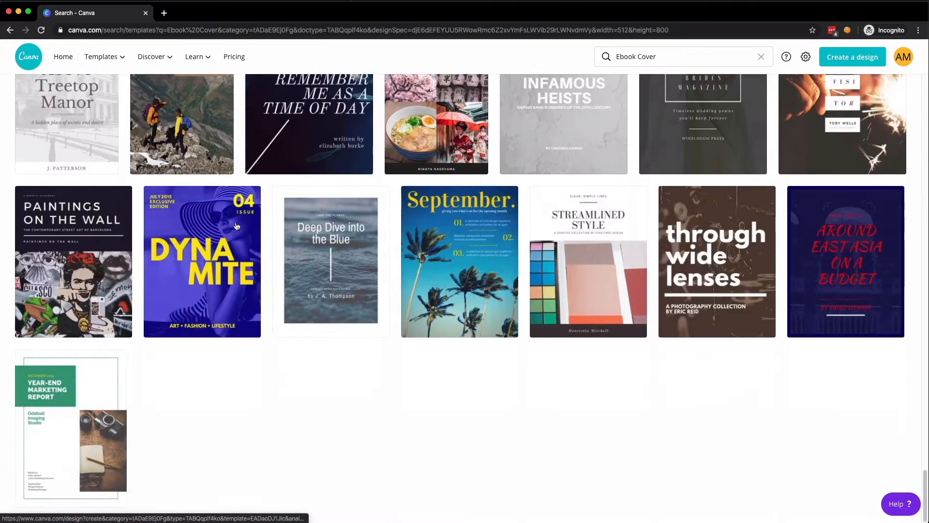
{"action": "mouse_move", "coordinate": [237, 226]}
{"action": "scroll", "coordinate": [237, 226], "scroll_direction": "down", "scroll_amount": 15}
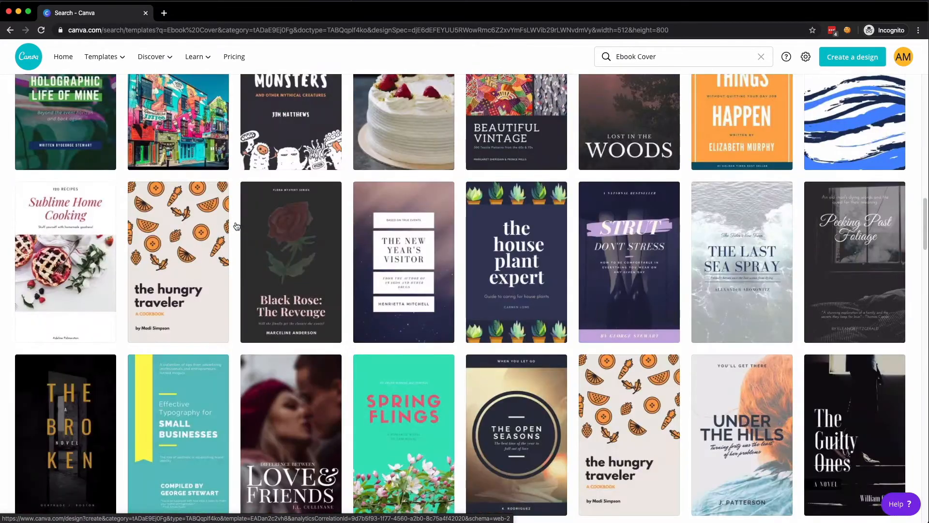
{"action": "scroll", "coordinate": [237, 226], "scroll_direction": "up", "scroll_amount": 20}
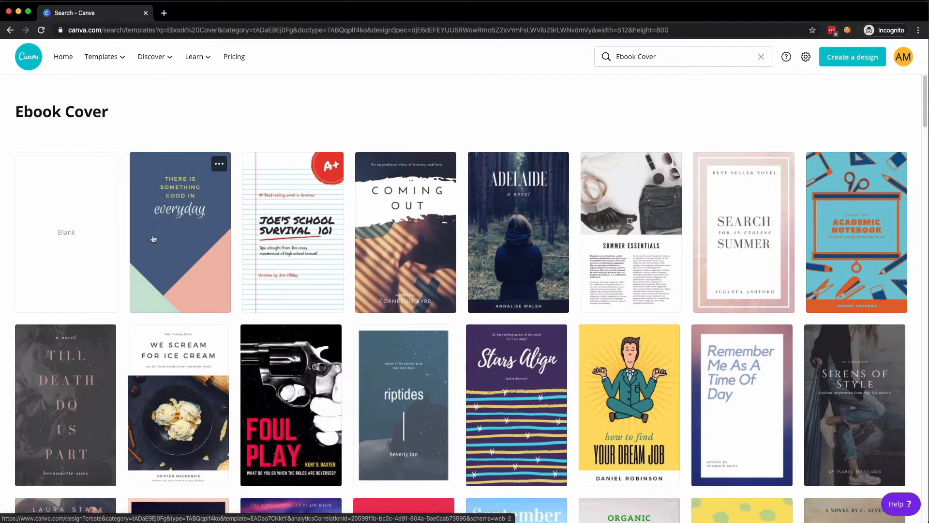
Create a design from the blue "There is something good in everyday" cover template with pastel triangles and title it "Gutenberg eBook".
{"action": "left_click", "coordinate": [180, 245]}
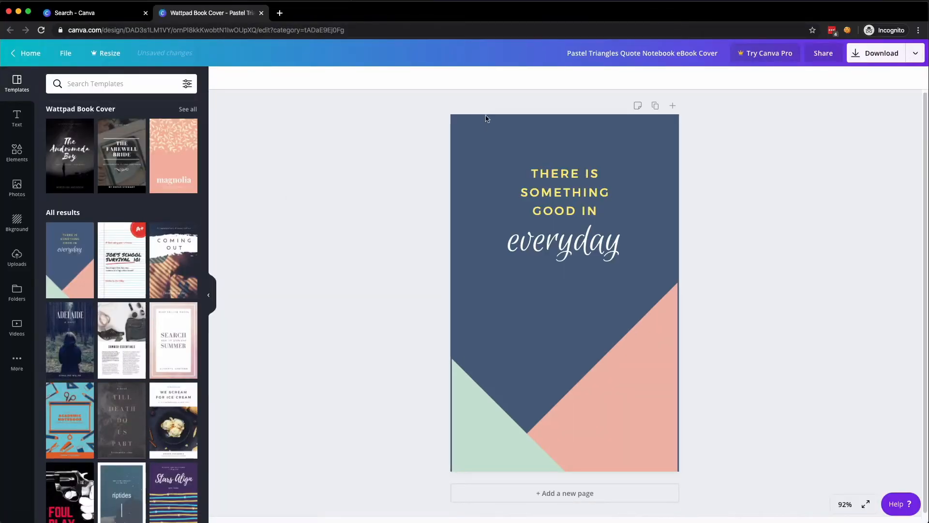
{"action": "left_click", "coordinate": [657, 57]}
{"action": "type", "text": "Gutenbed"}
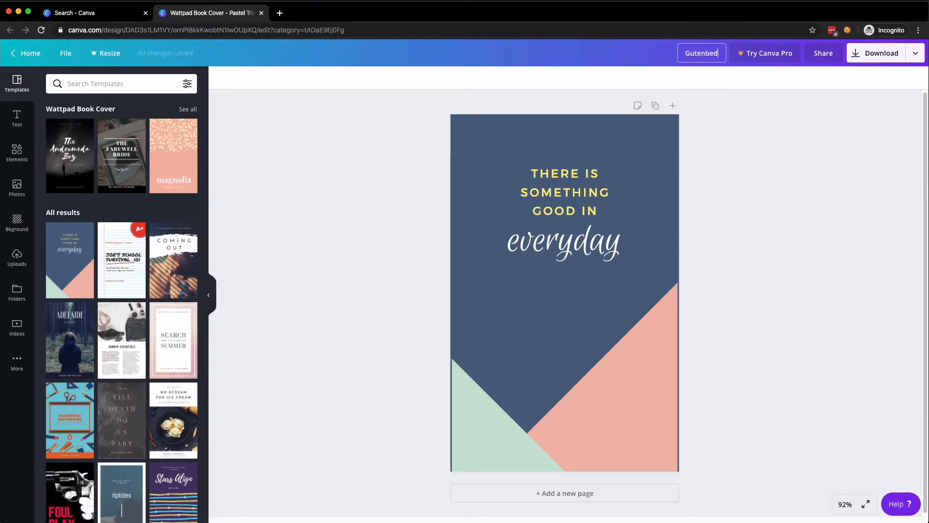
{"action": "key", "text": "BackSpace"}
{"action": "type", "text": "rg eBook"}
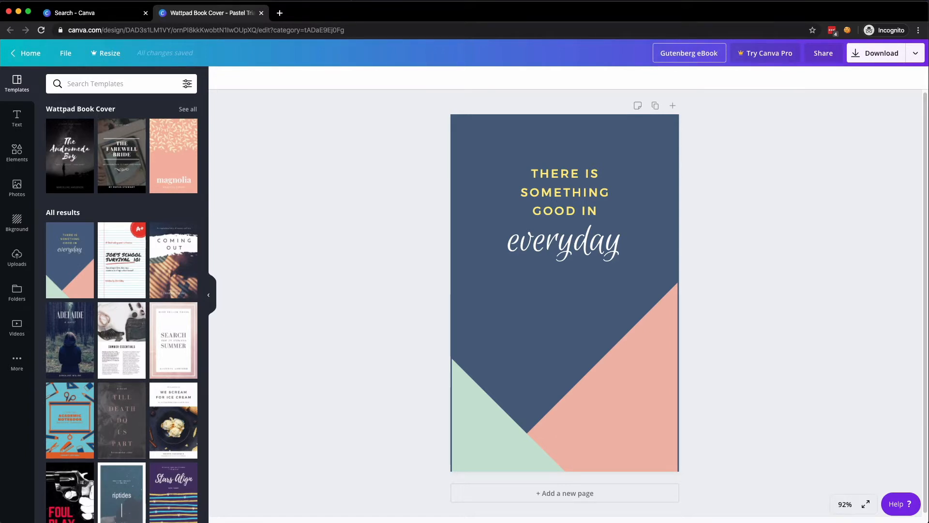
{"action": "key", "text": "Return"}
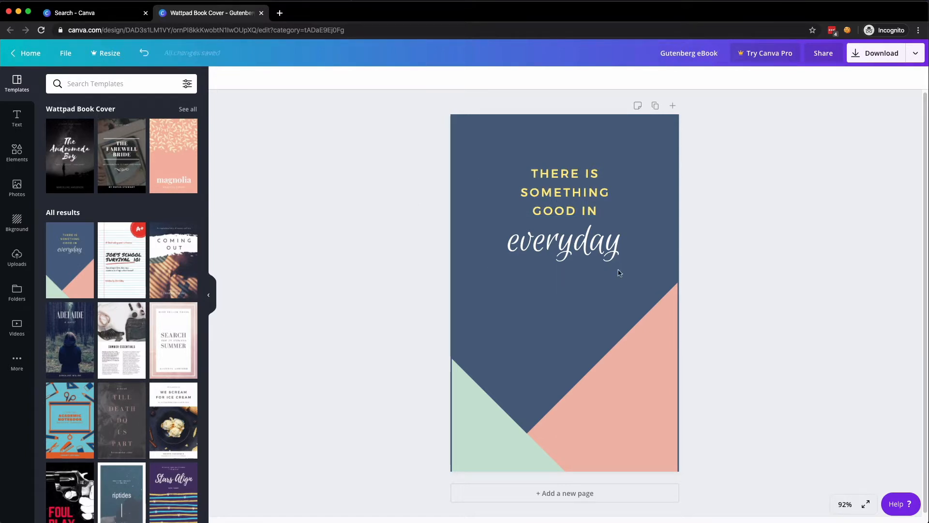
Replace the cover's yellow heading text with "THE ULTIMATE GUIDE TO GUTENBERG, THE NEW WORDPRESS BLOCK EDITOR".
{"action": "left_click", "coordinate": [567, 178]}
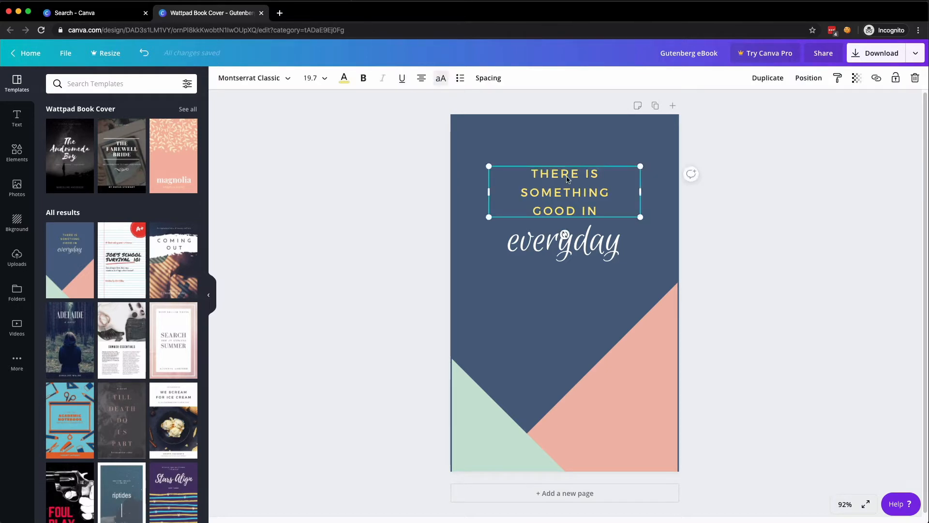
{"action": "double_click", "coordinate": [567, 177]}
{"action": "triple_click", "coordinate": [567, 177]}
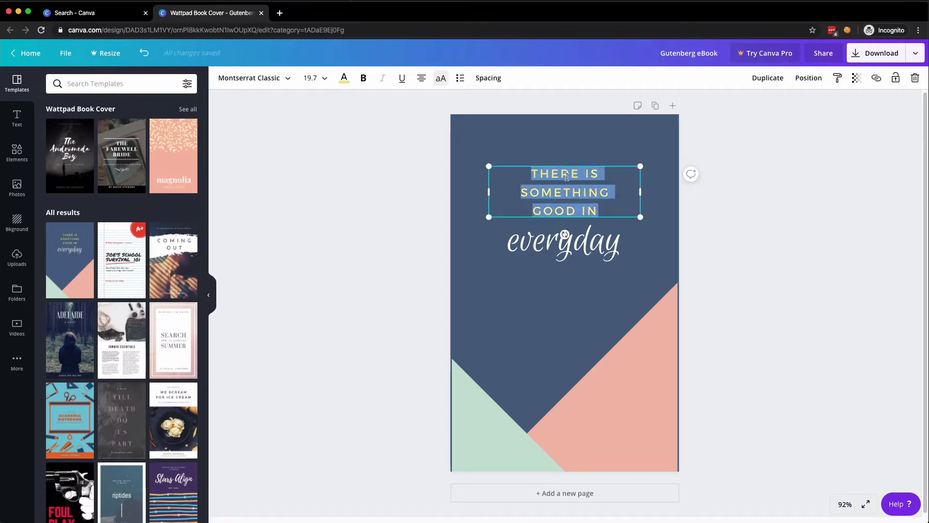
{"action": "type", "text": "THE UT"}
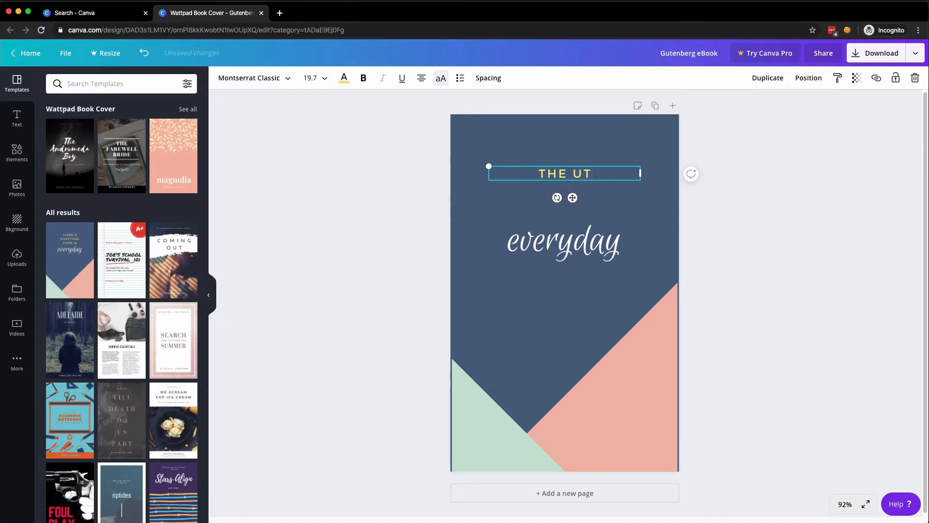
{"action": "key", "text": "BackSpace"}
{"action": "type", "text": "LTIMATE"}
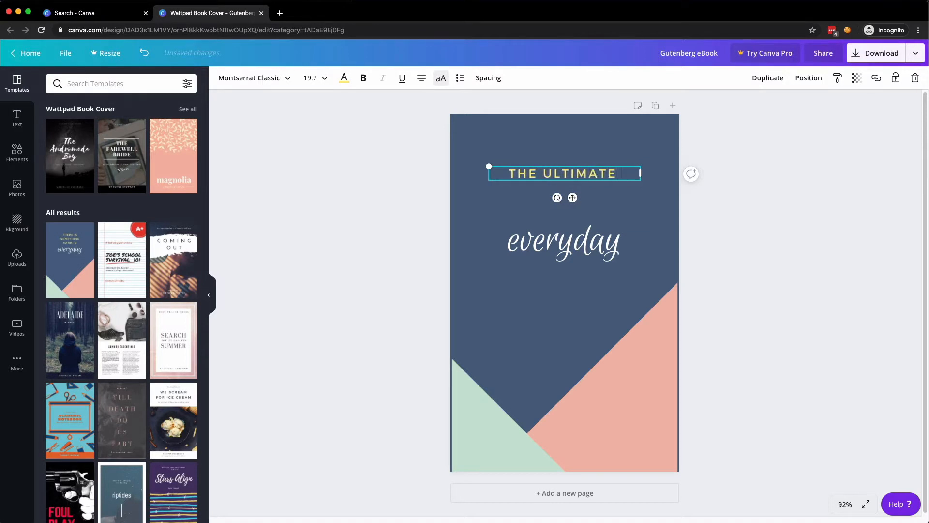
{"action": "type", "text": " GUIDE TO GU"}
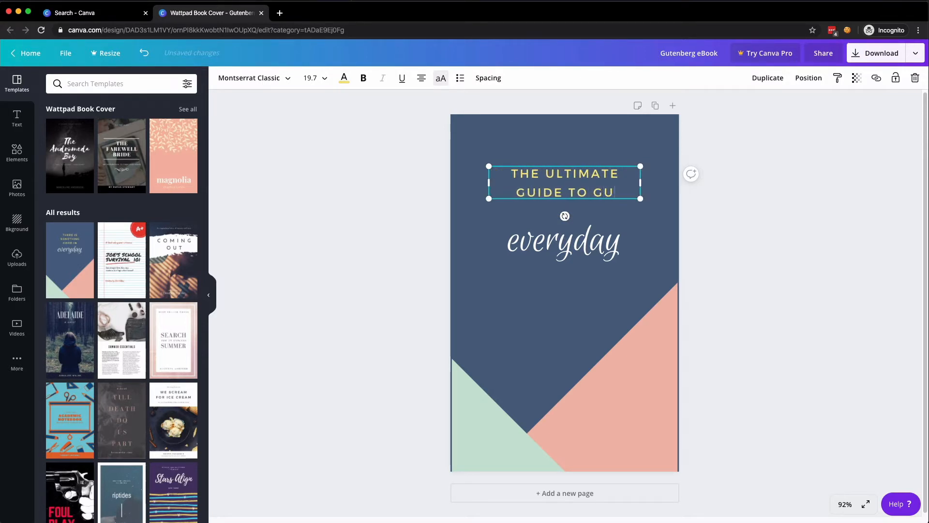
{"action": "type", "text": "TENBERG"}
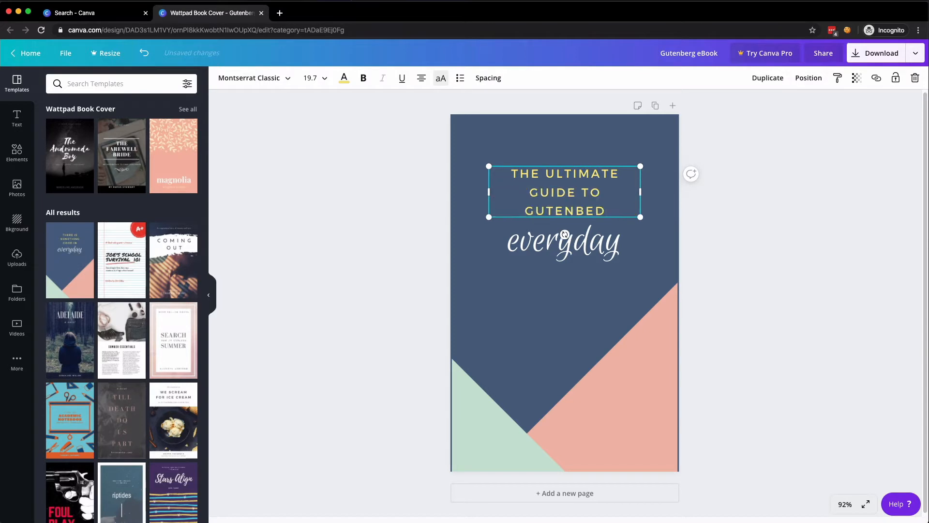
{"action": "type", "text": ", THE N"}
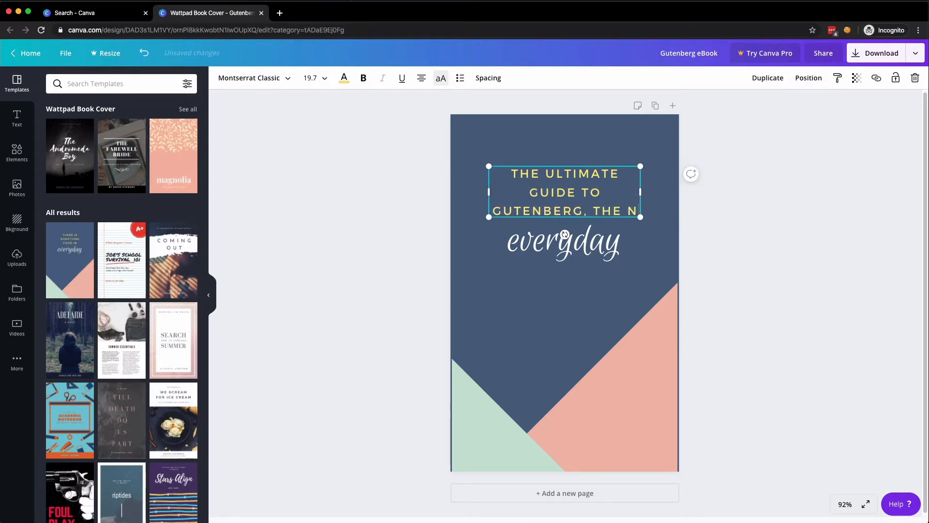
{"action": "type", "text": "EW WORPD"}
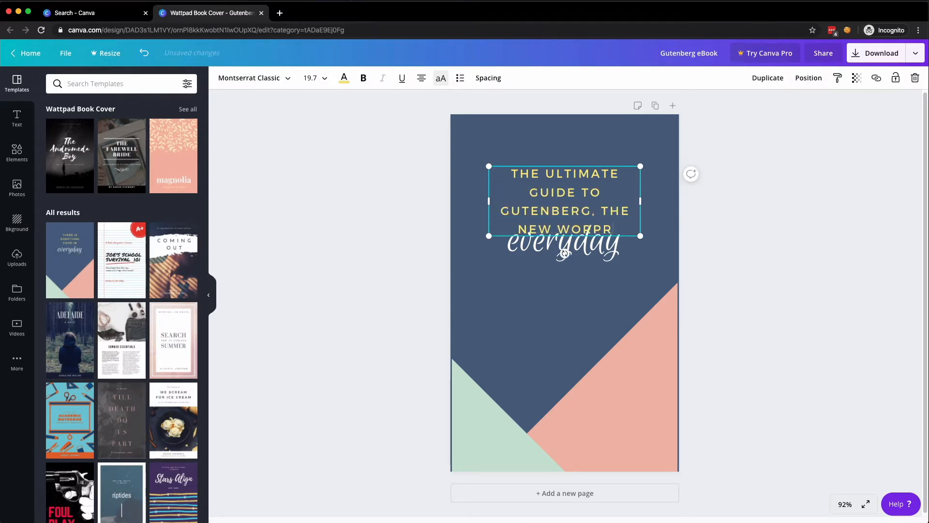
{"action": "key", "text": "BackSpace"}
{"action": "key", "text": "BackSpace"}
{"action": "type", "text": "DPRE"}
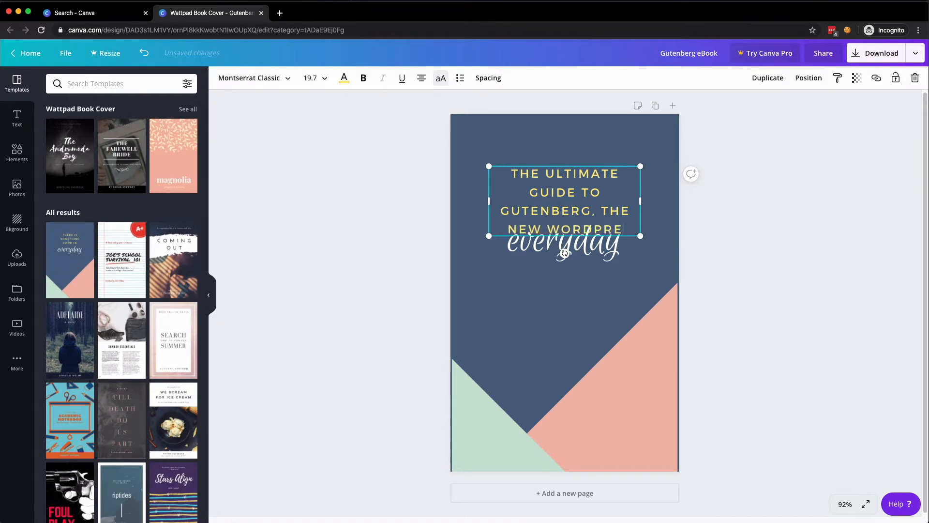
{"action": "type", "text": "SS ED"}
{"action": "key", "text": "BackSpace"}
{"action": "key", "text": "BackSpace"}
{"action": "type", "text": "BLOCK E"}
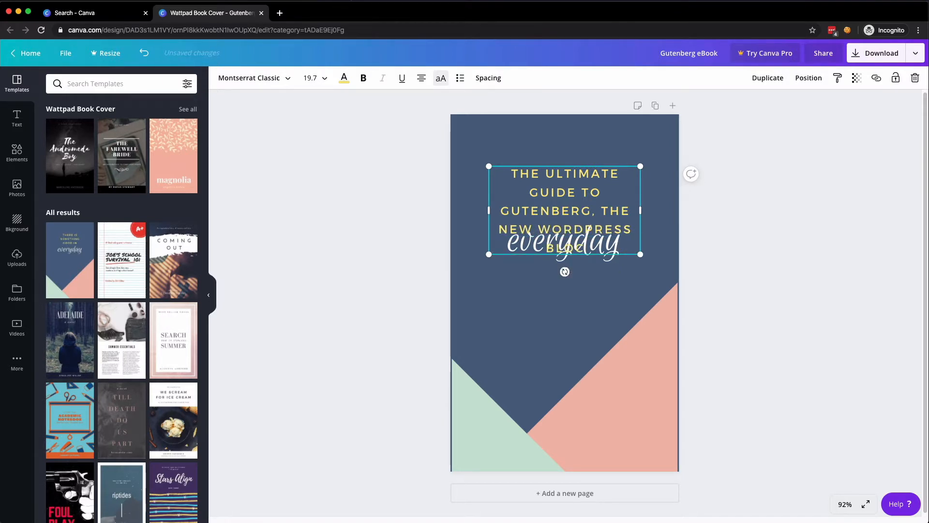
{"action": "type", "text": "DITOR"}
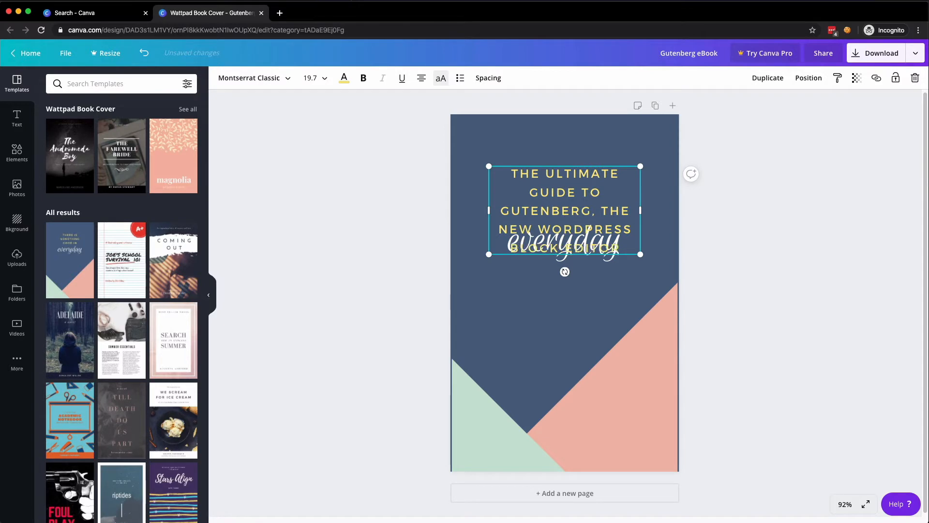
{"action": "left_click", "coordinate": [403, 144]}
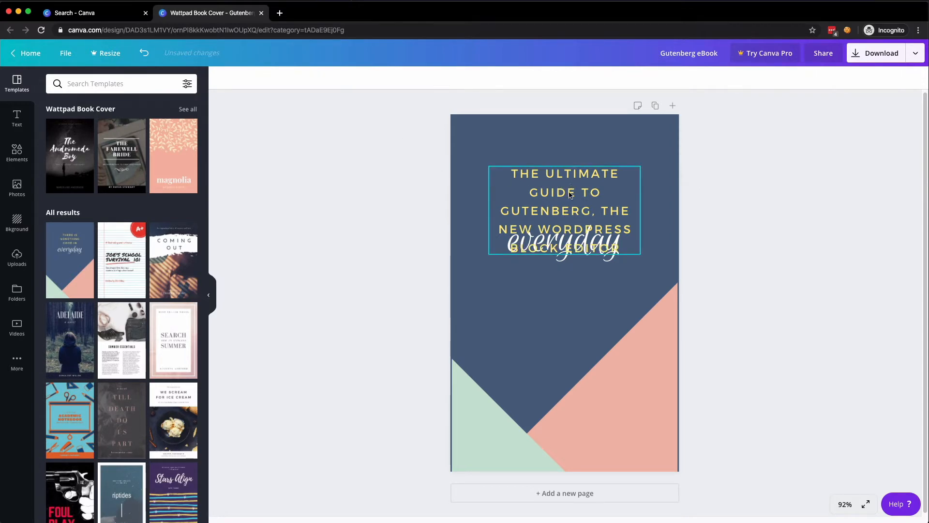
Delete the script word "everyday" from the cover and reposition the title text in the space above the triangles.
{"action": "left_click_drag", "start_coordinate": [571, 196], "coordinate": [571, 173]}
{"action": "left_click_drag", "start_coordinate": [555, 246], "coordinate": [558, 272]}
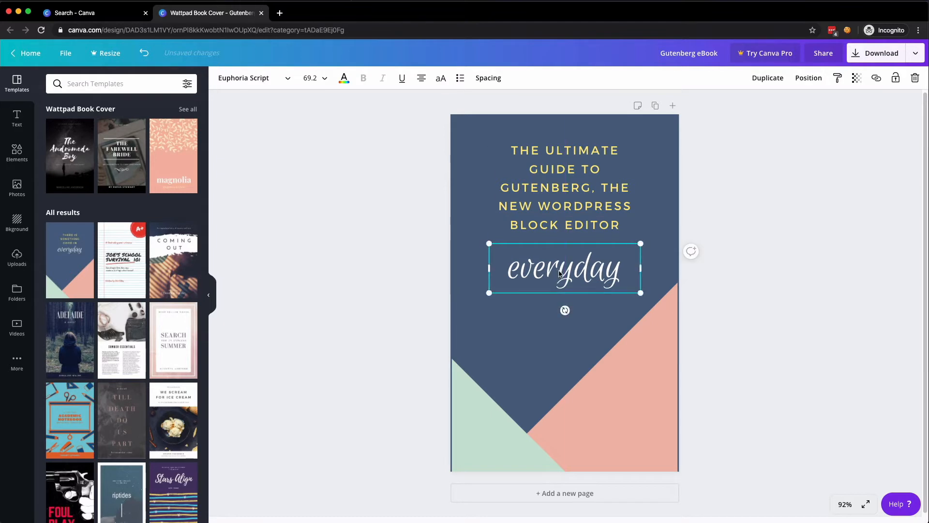
{"action": "key", "text": "BackSpace"}
{"action": "mouse_move", "coordinate": [555, 219]}
{"action": "left_mouse_down"}
{"action": "mouse_move", "coordinate": [555, 236]}
{"action": "mouse_move", "coordinate": [562, 224]}
{"action": "left_mouse_up"}
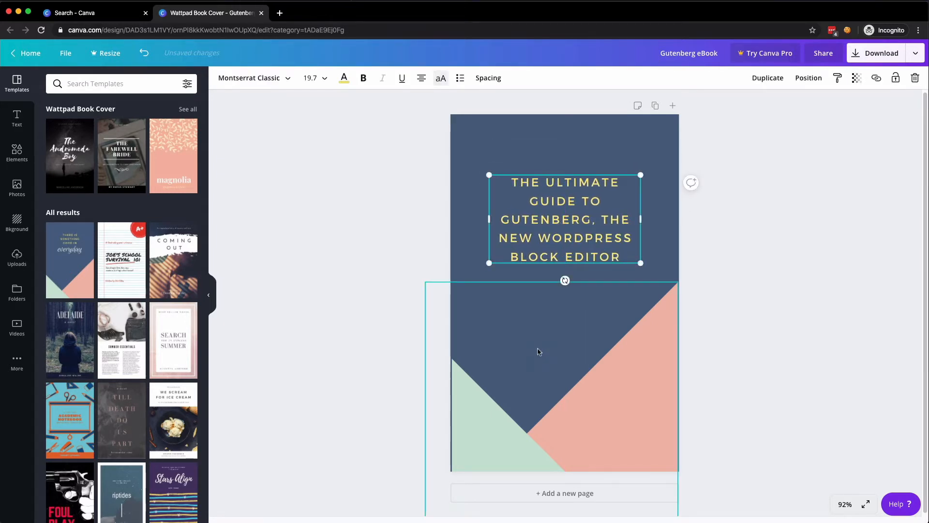
Recolour the large pink triangle deep violet and the small mint triangle light purple.
{"action": "left_click", "coordinate": [486, 330]}
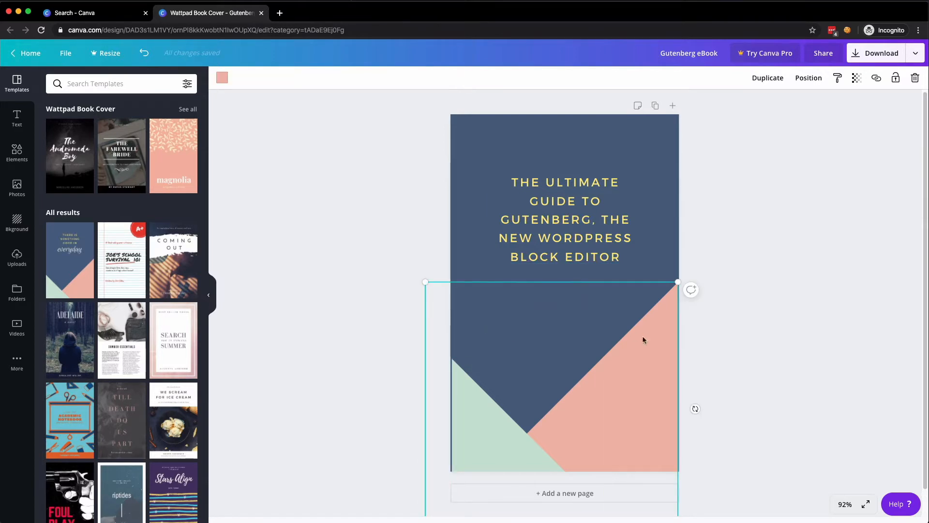
{"action": "left_click", "coordinate": [222, 79]}
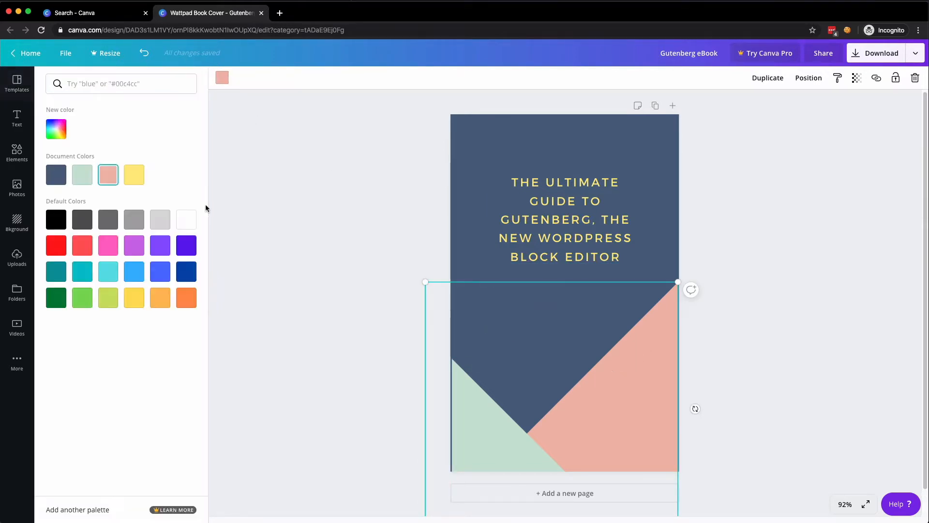
{"action": "left_click", "coordinate": [186, 245]}
{"action": "left_click", "coordinate": [486, 421]}
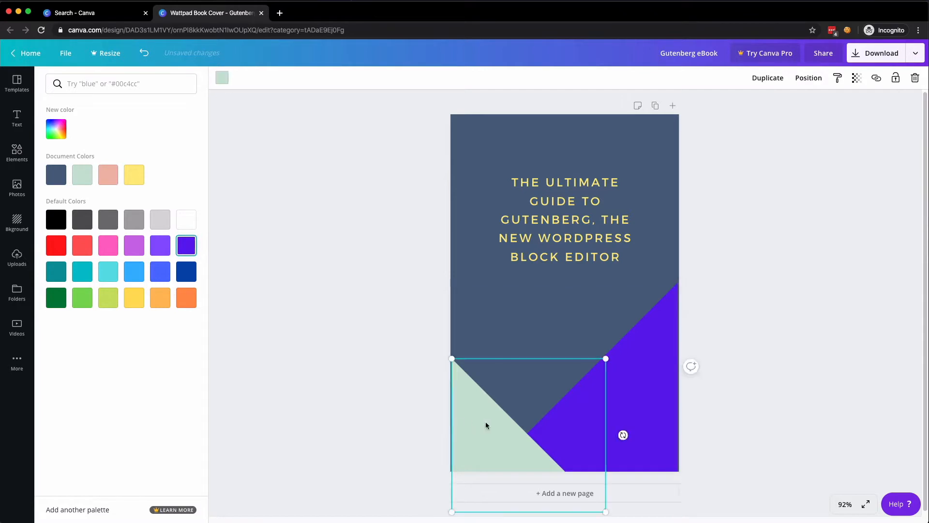
{"action": "left_click", "coordinate": [160, 271]}
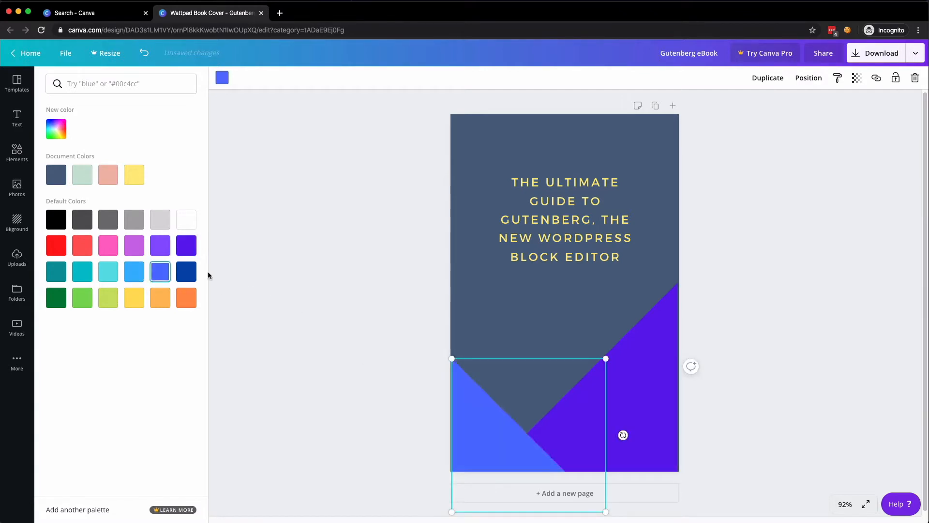
{"action": "left_click", "coordinate": [188, 273]}
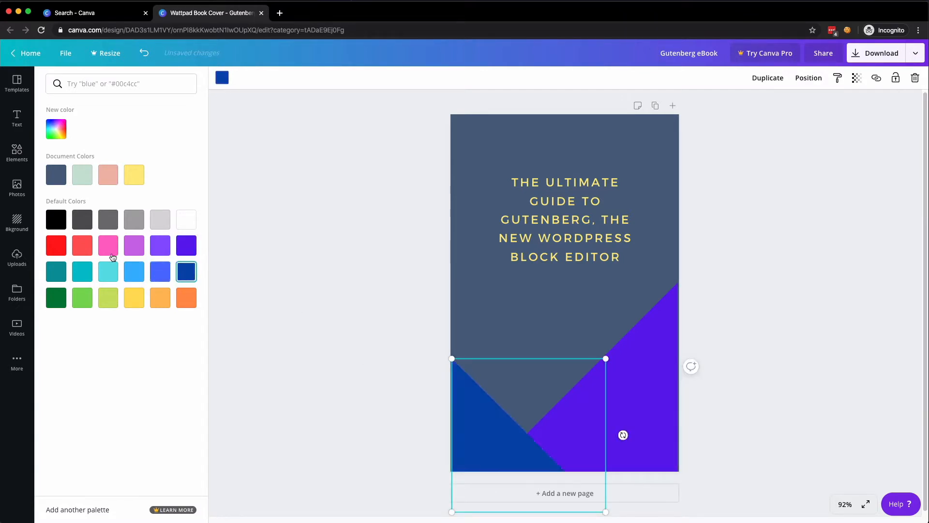
{"action": "left_click", "coordinate": [137, 249]}
{"action": "left_click", "coordinate": [540, 308]}
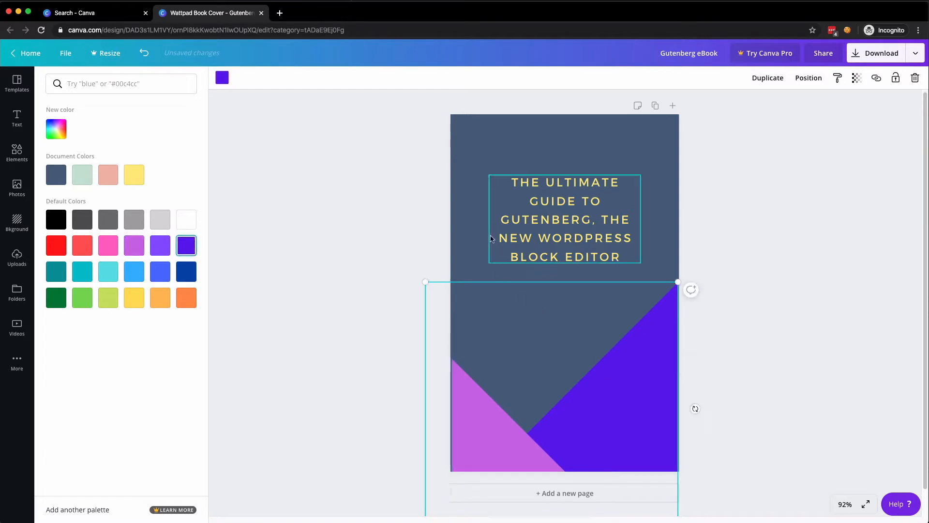
{"action": "key", "text": "Escape"}
Try several default colours on the cover background and set it to light turquoise.
{"action": "left_click", "coordinate": [494, 140]}
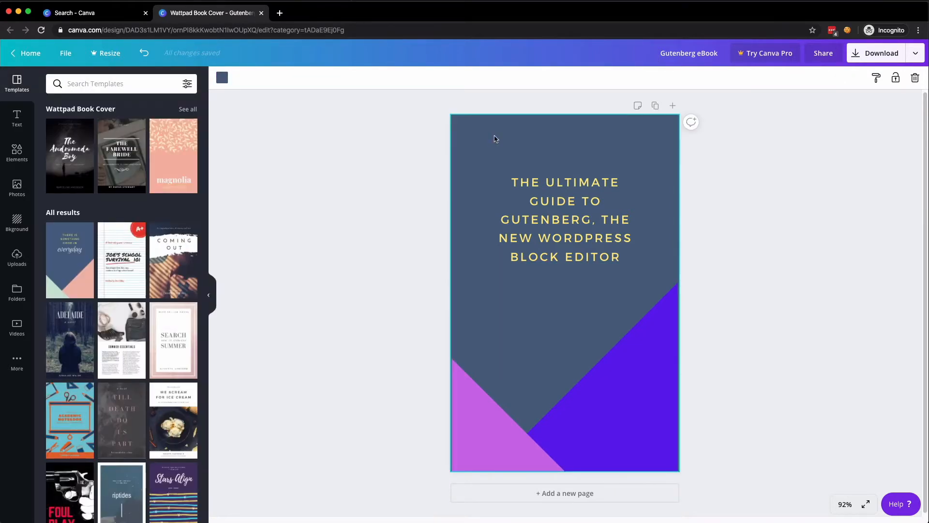
{"action": "left_click", "coordinate": [223, 78]}
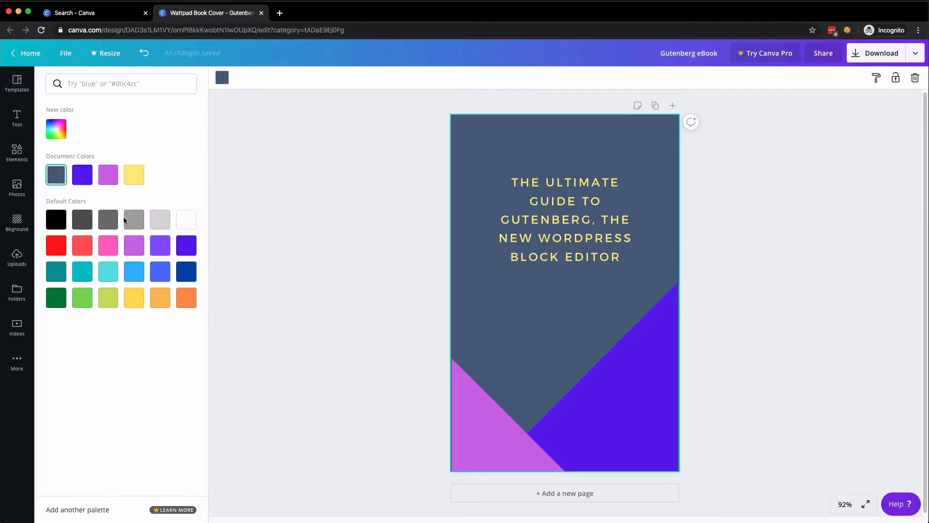
{"action": "left_click", "coordinate": [115, 276]}
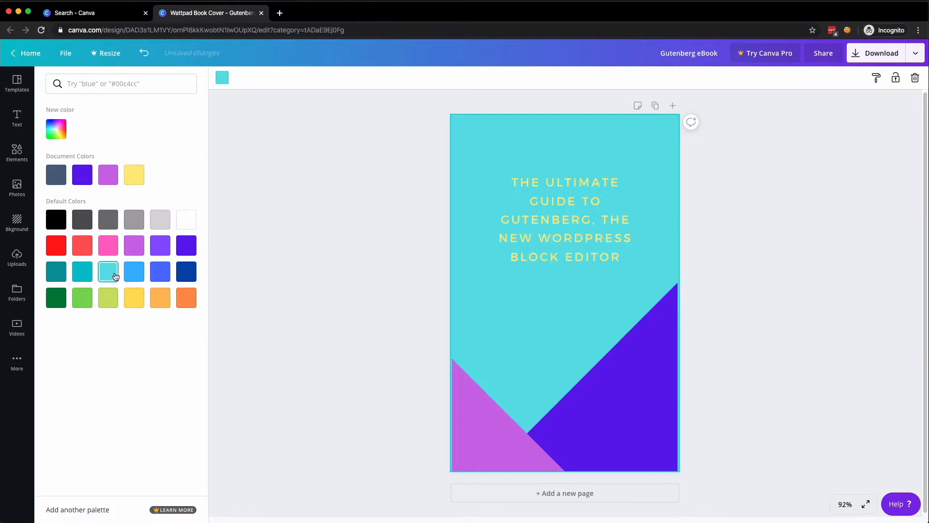
{"action": "left_click", "coordinate": [85, 277]}
{"action": "left_click", "coordinate": [85, 300]}
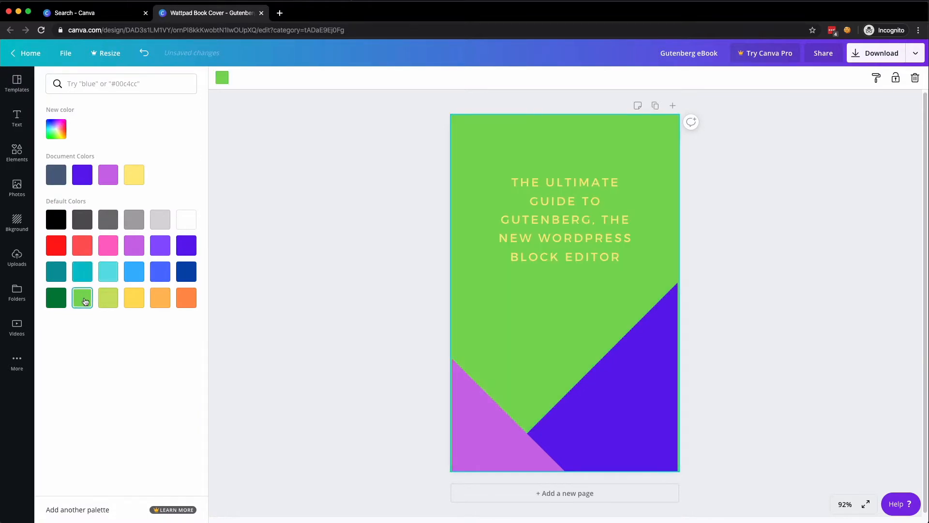
{"action": "left_click", "coordinate": [133, 297]}
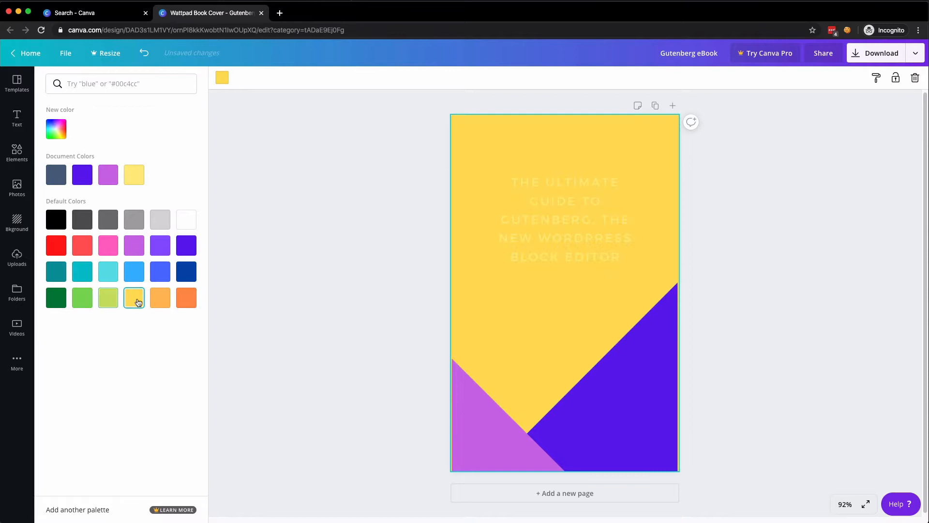
{"action": "left_click", "coordinate": [111, 274]}
Change the cover title's text colour to dark grey, trying black first.
{"action": "left_click", "coordinate": [515, 224]}
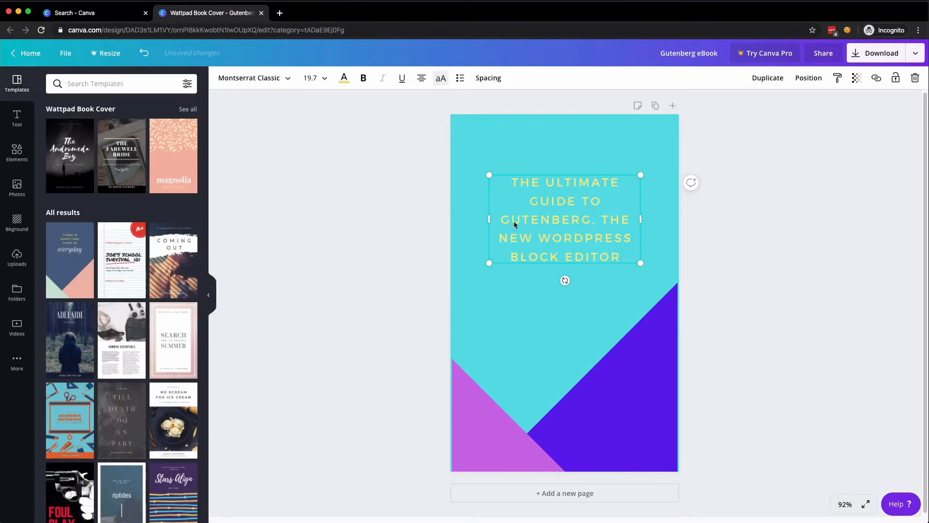
{"action": "left_click", "coordinate": [344, 78]}
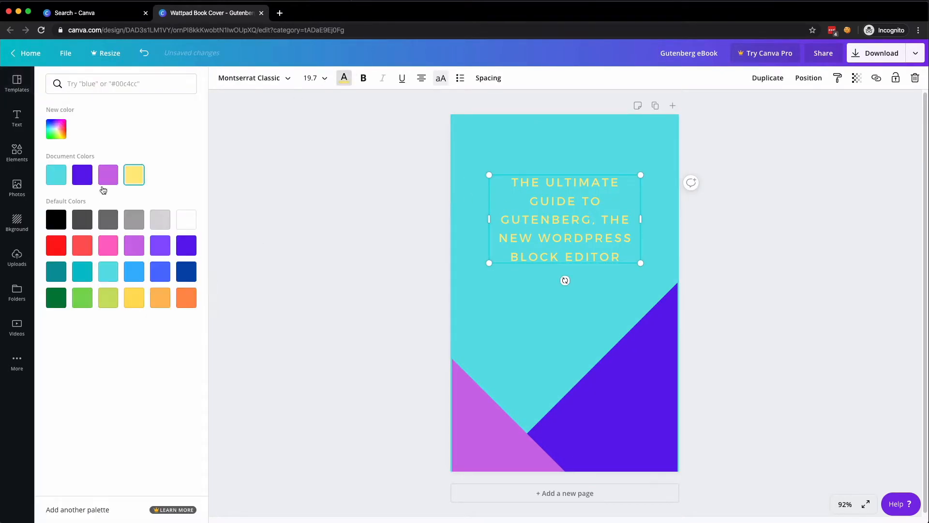
{"action": "left_click", "coordinate": [67, 221]}
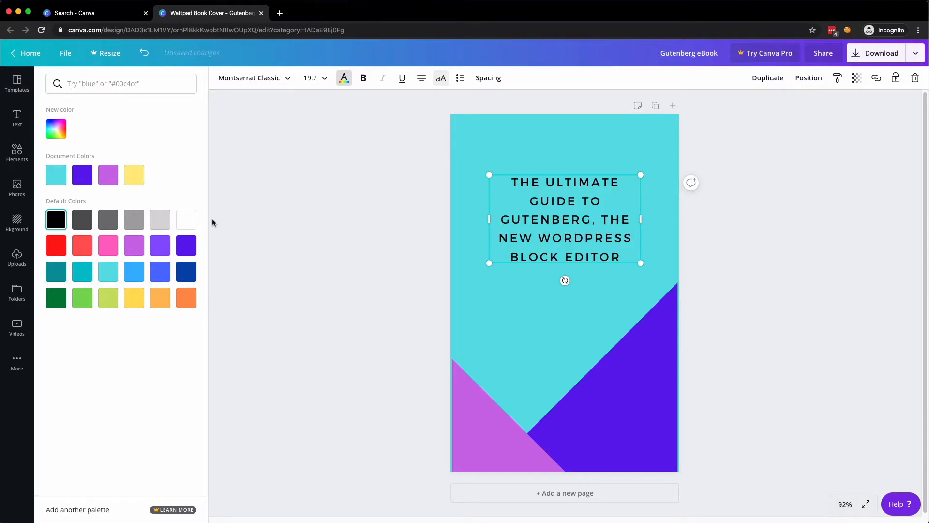
{"action": "left_click", "coordinate": [90, 224]}
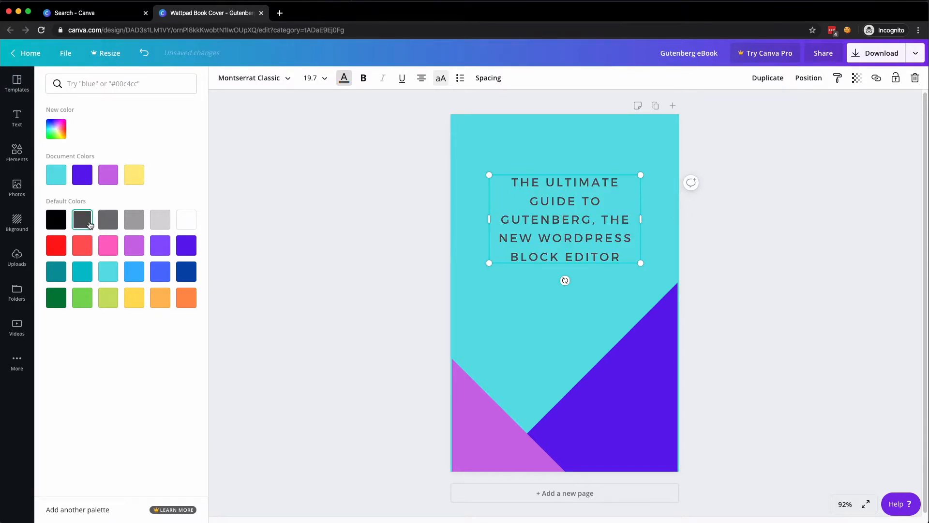
{"action": "left_click", "coordinate": [320, 293]}
{"action": "left_click", "coordinate": [391, 282]}
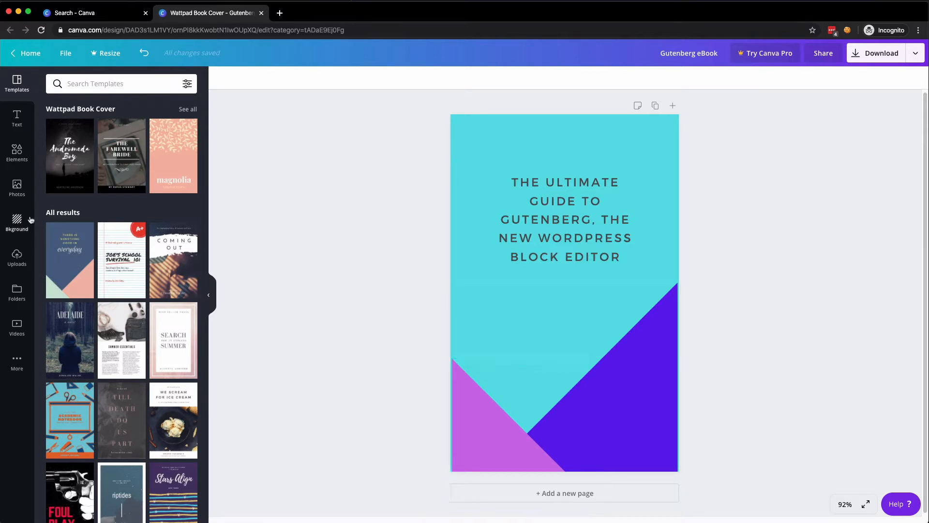
Search the elements for "WordPress" and place the free black WordPress logo on the cover below the title.
{"action": "left_click", "coordinate": [18, 152]}
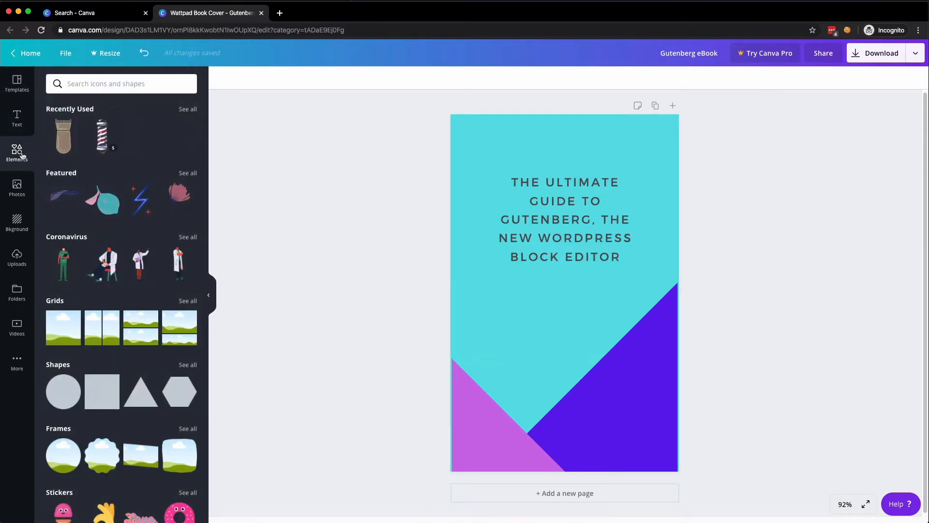
{"action": "left_click", "coordinate": [95, 84]}
{"action": "type", "text": "wordpress"}
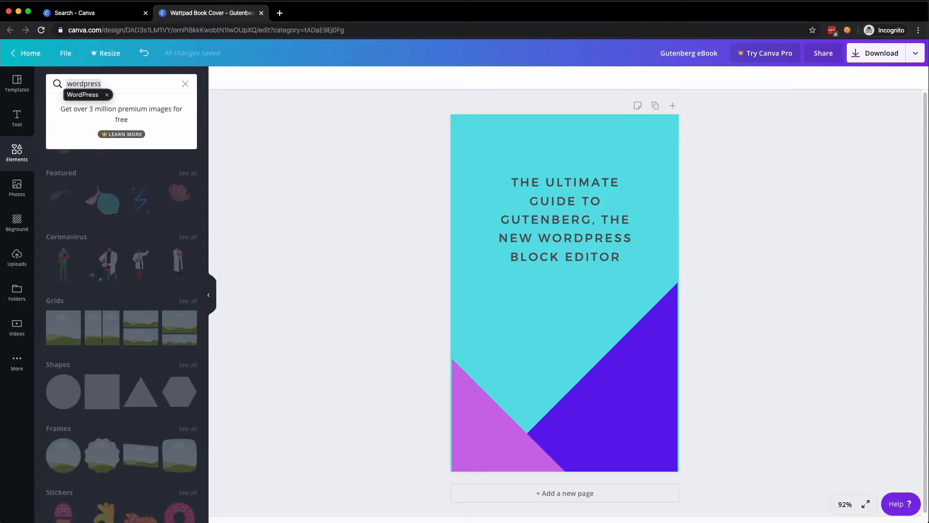
{"action": "left_click", "coordinate": [83, 94]}
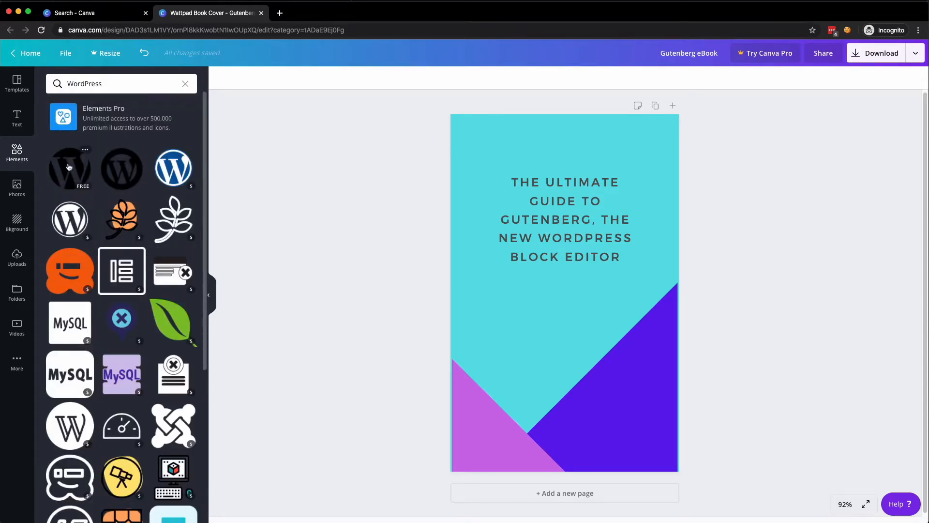
{"action": "left_click_drag", "start_coordinate": [69, 167], "coordinate": [509, 305]}
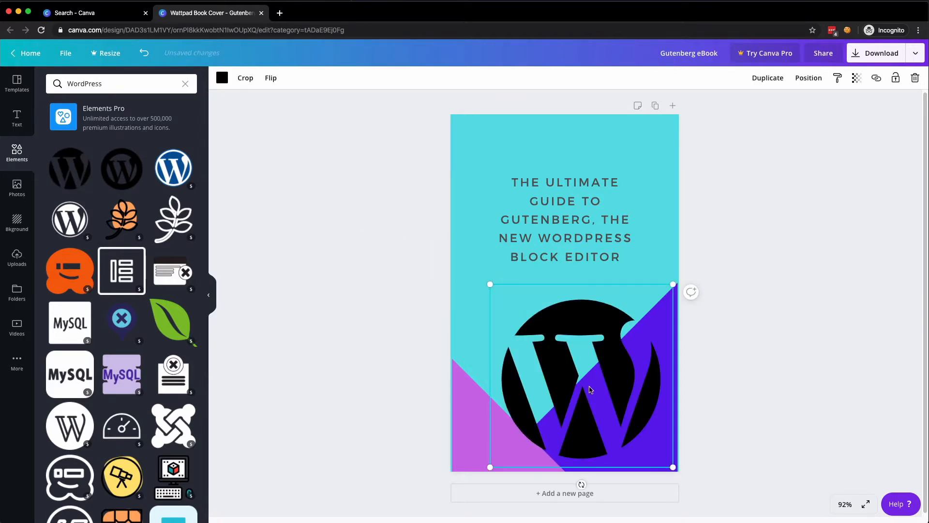
{"action": "left_click_drag", "start_coordinate": [610, 368], "coordinate": [579, 350]}
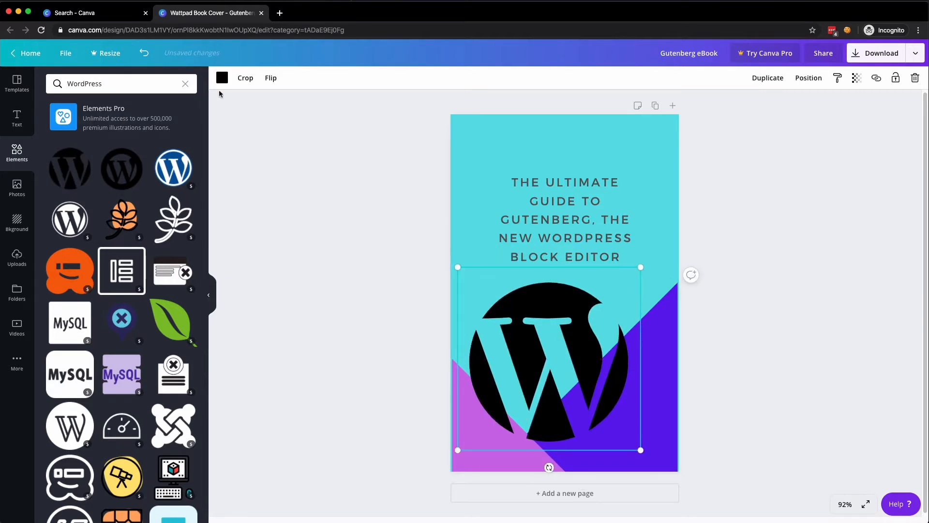
Recolour the WordPress logo on the cover blue, trying light purple first.
{"action": "left_click", "coordinate": [222, 78]}
{"action": "left_click", "coordinate": [165, 176]}
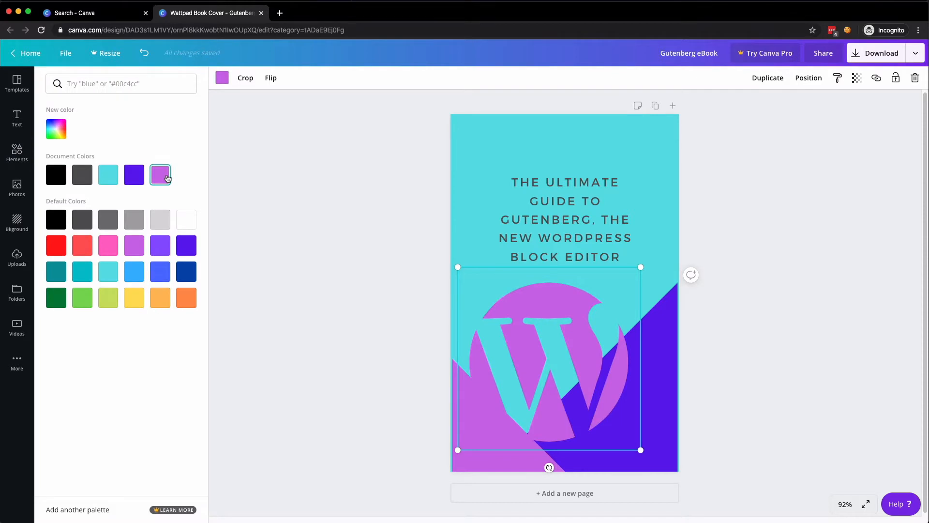
{"action": "left_click", "coordinate": [163, 270]}
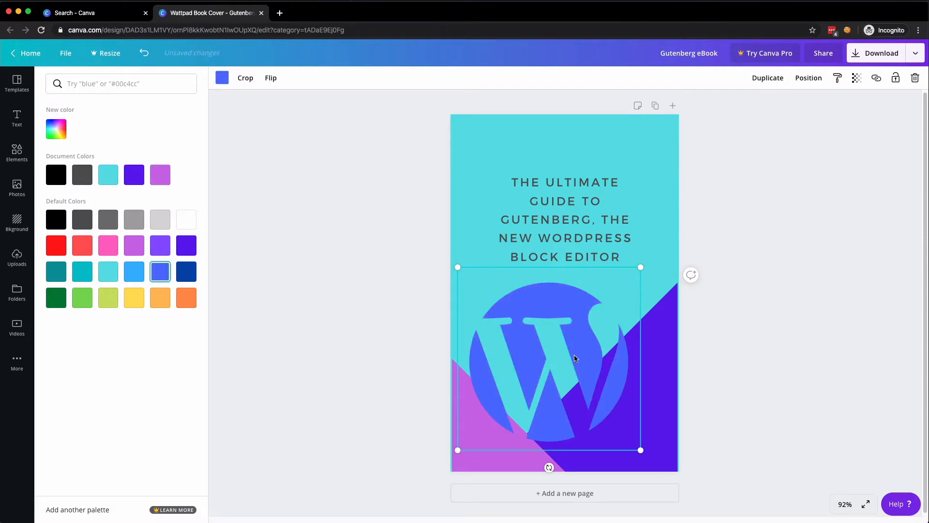
Shrink the WordPress logo to about 262 × 262 and centre it behind the cover title.
{"action": "left_click_drag", "start_coordinate": [640, 266], "coordinate": [589, 318]}
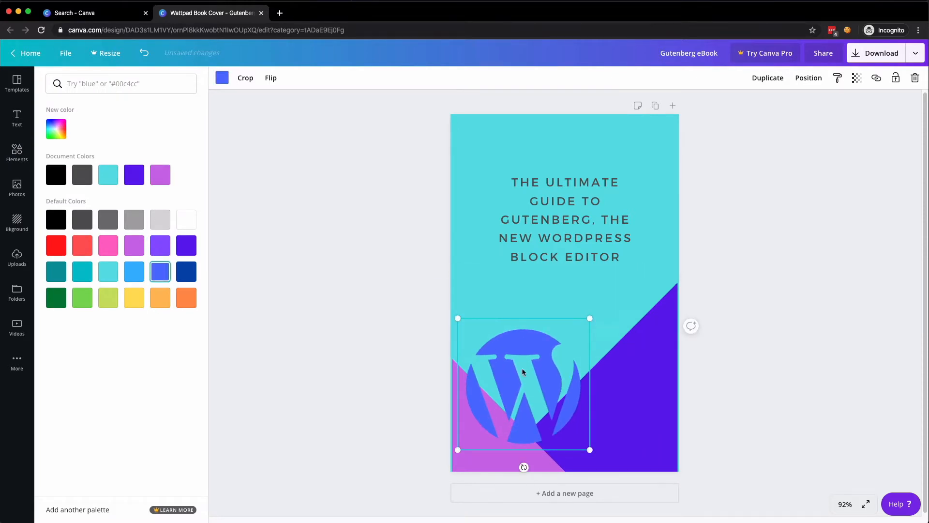
{"action": "left_click_drag", "start_coordinate": [460, 449], "coordinate": [474, 437]}
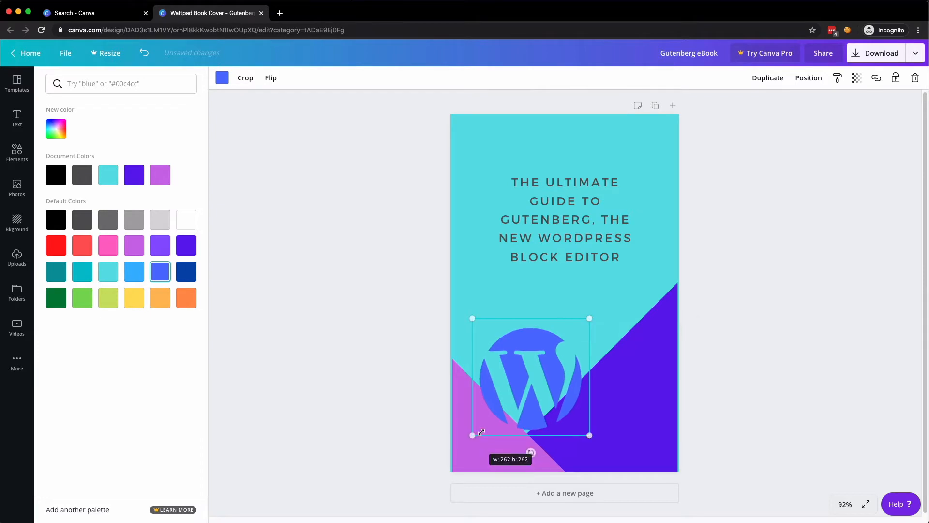
{"action": "left_click_drag", "start_coordinate": [523, 387], "coordinate": [557, 223]}
{"action": "left_click", "coordinate": [380, 217]}
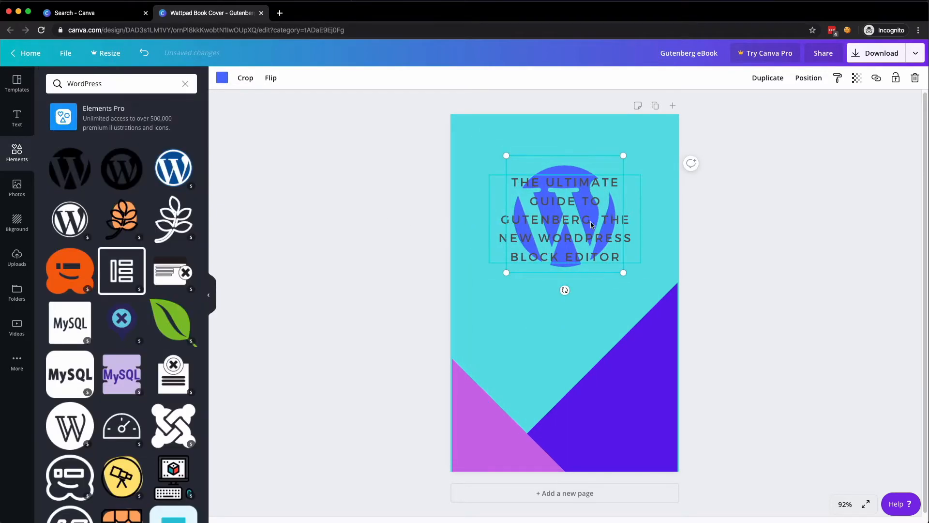
{"action": "left_click", "coordinate": [326, 230]}
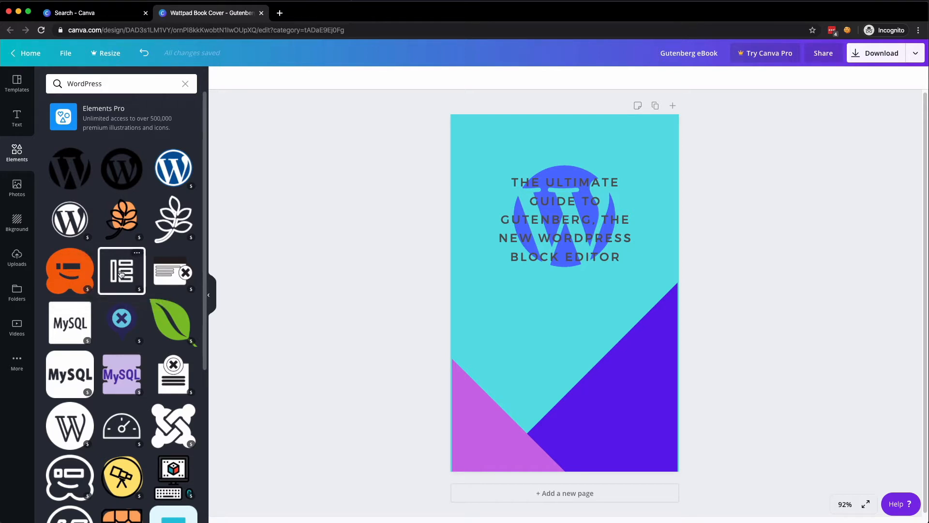
Find the free ringed WordPress logo among the search results and place it on the cover below the title.
{"action": "scroll", "coordinate": [144, 297], "scroll_direction": "down", "scroll_amount": 5}
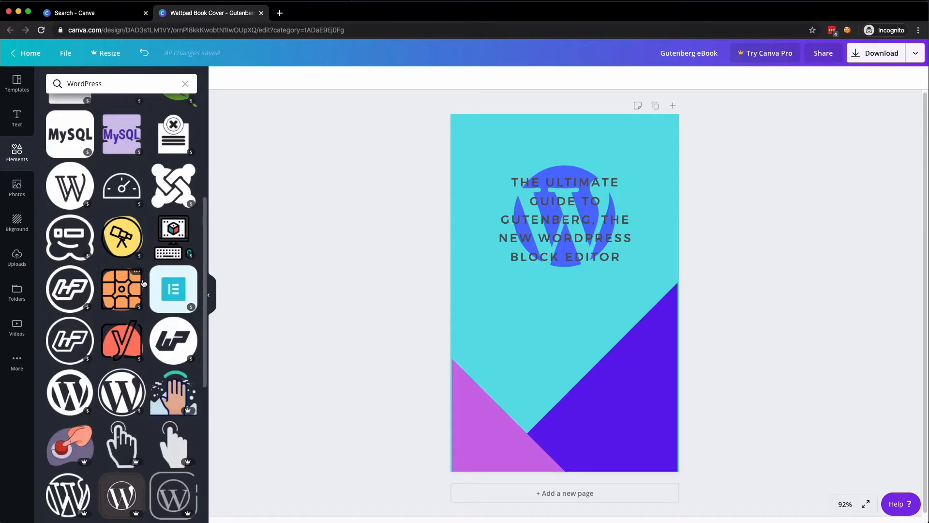
{"action": "scroll", "coordinate": [144, 283], "scroll_direction": "down", "scroll_amount": 4}
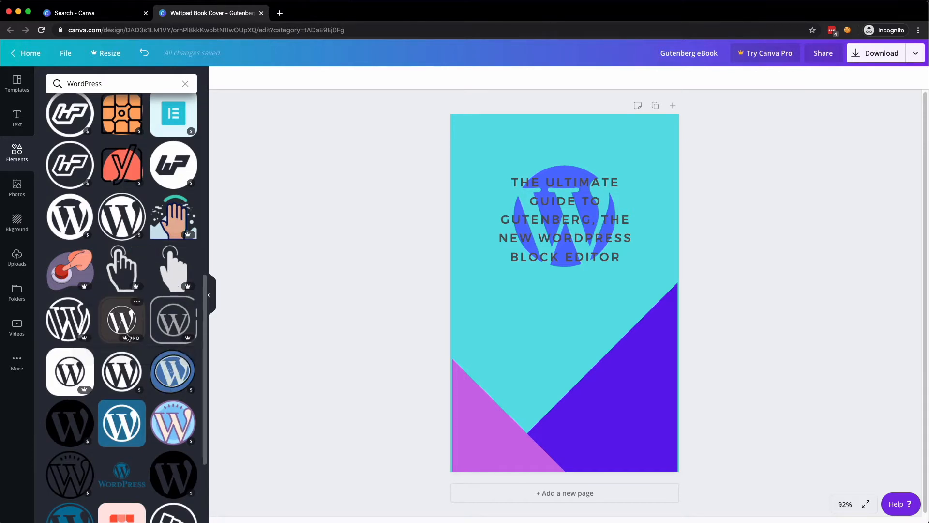
{"action": "scroll", "coordinate": [129, 385], "scroll_direction": "down", "scroll_amount": 3}
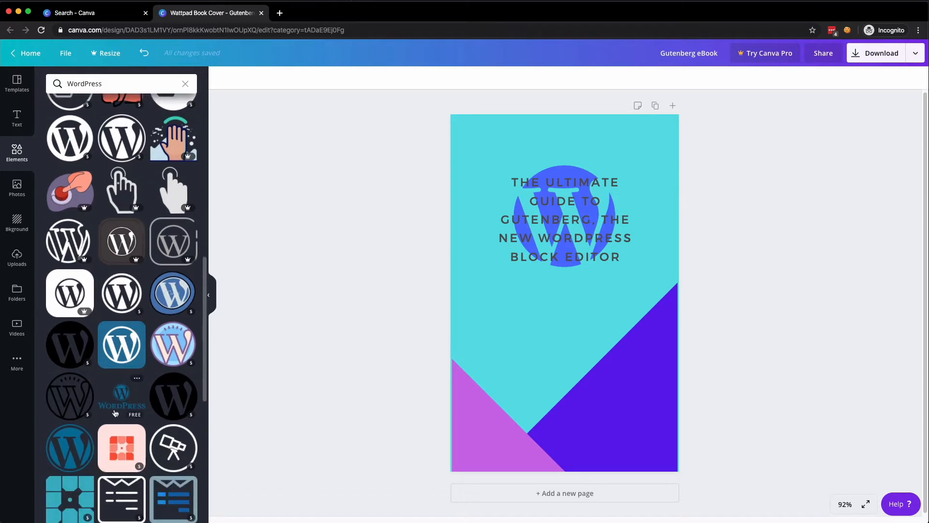
{"action": "scroll", "coordinate": [120, 392], "scroll_direction": "down", "scroll_amount": 3}
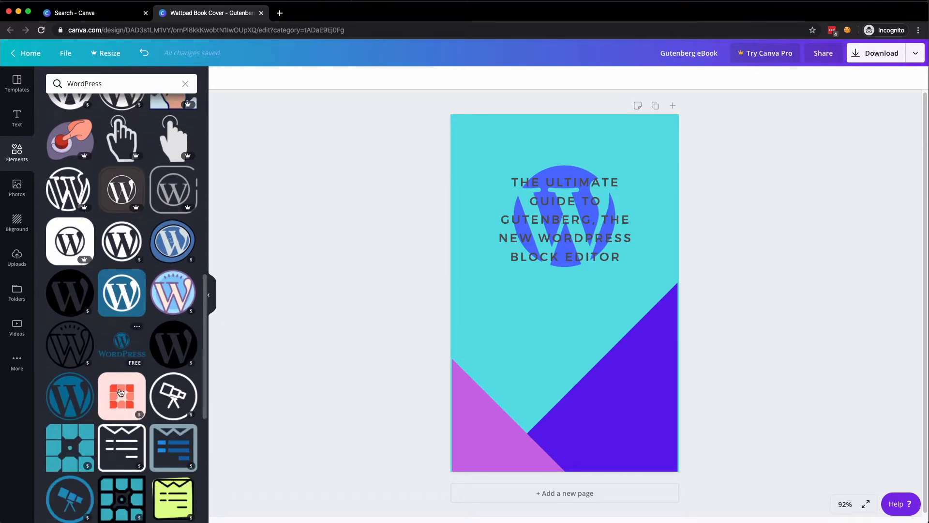
{"action": "left_click_drag", "start_coordinate": [72, 364], "coordinate": [435, 332]}
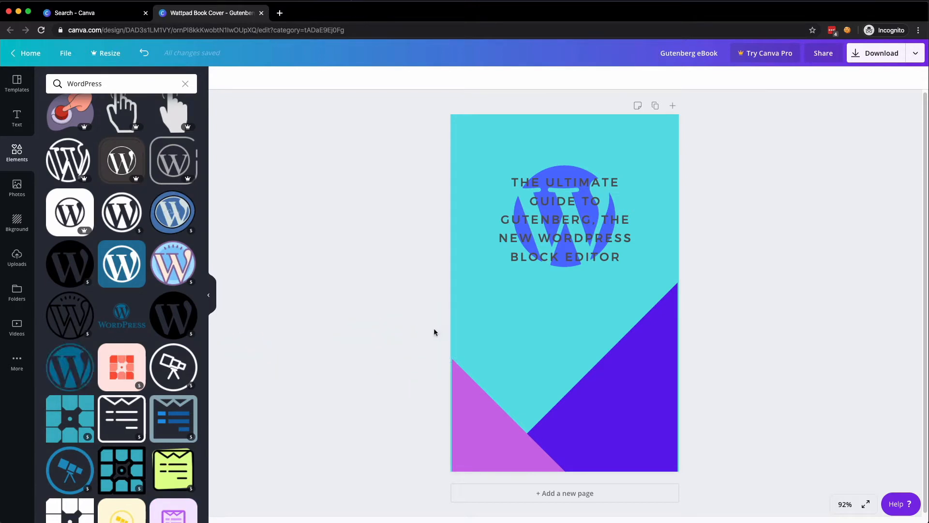
{"action": "left_click", "coordinate": [77, 379]}
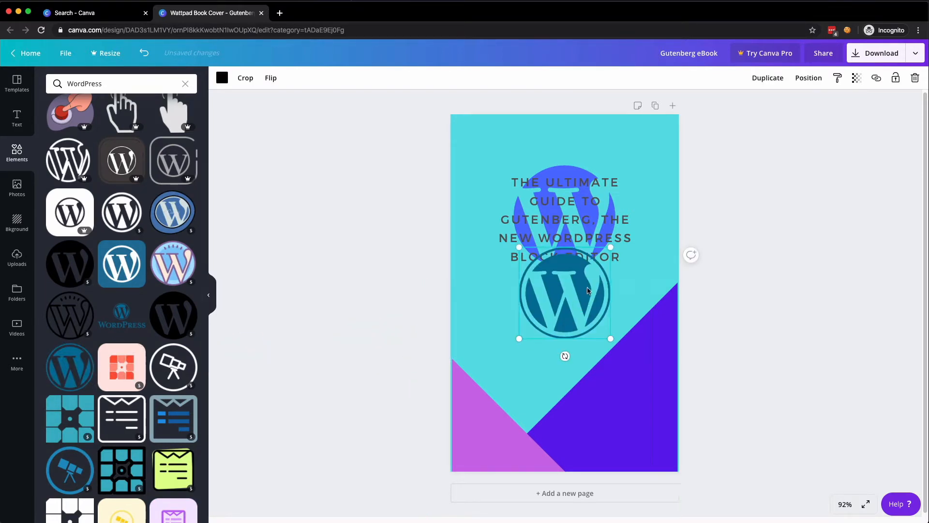
{"action": "left_click_drag", "start_coordinate": [588, 290], "coordinate": [566, 356]}
Recolour the ringed WordPress logo blue, trying several purple and violet shades first.
{"action": "left_click", "coordinate": [223, 78]}
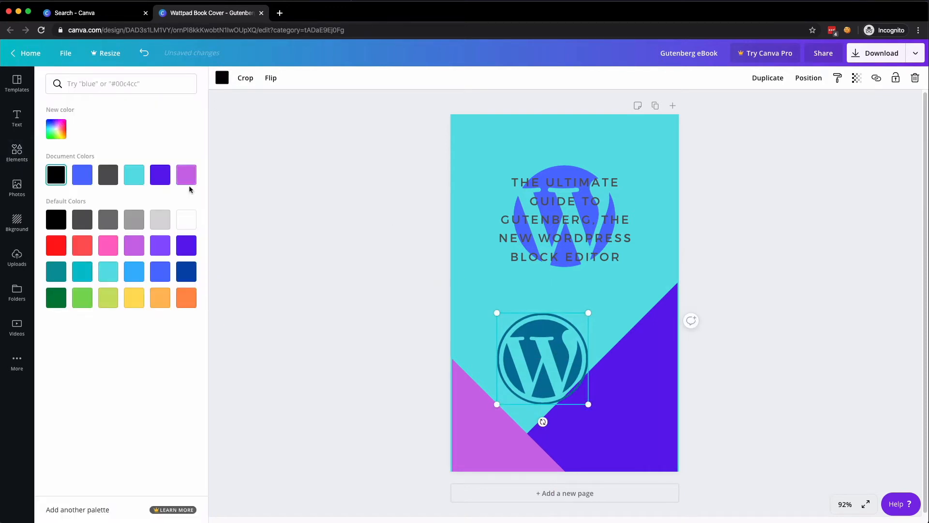
{"action": "left_click", "coordinate": [169, 175]}
{"action": "left_click", "coordinate": [187, 174]}
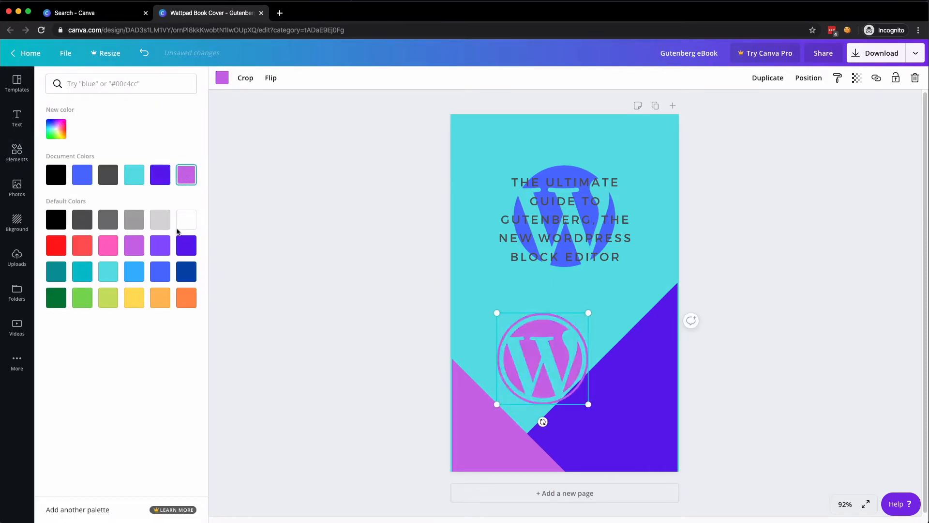
{"action": "left_click", "coordinate": [186, 245]}
{"action": "left_click", "coordinate": [161, 246]}
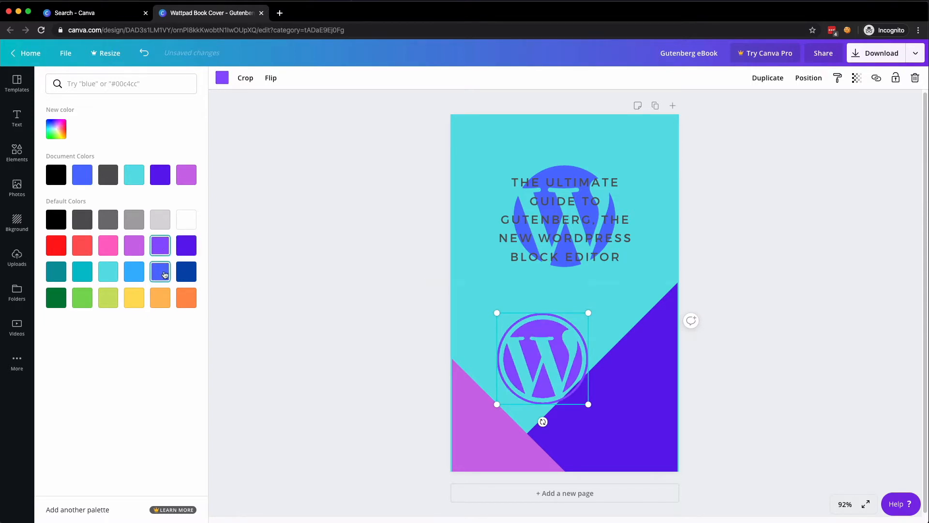
{"action": "left_click", "coordinate": [160, 267]}
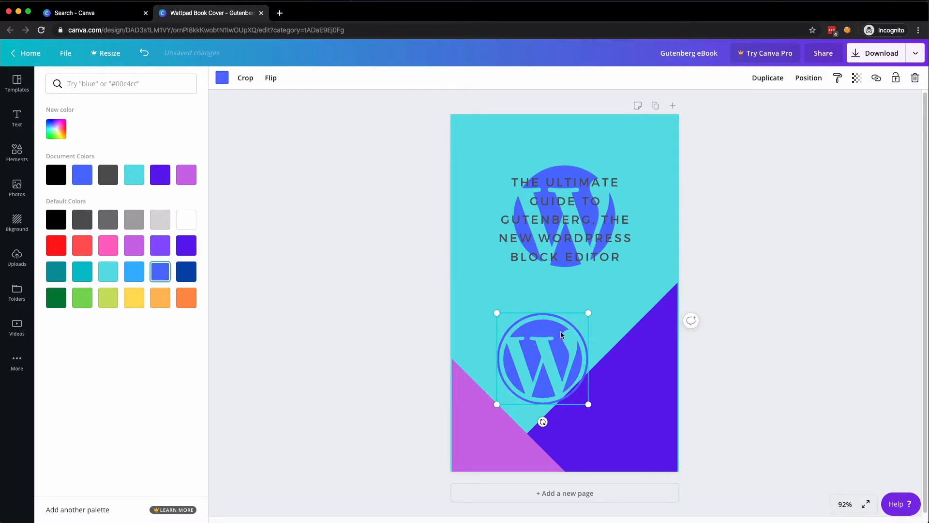
Delete the old logo behind the title and centre the ringed logo in its place, sent backward behind the text.
{"action": "left_click", "coordinate": [568, 173]}
{"action": "key", "text": "Delete"}
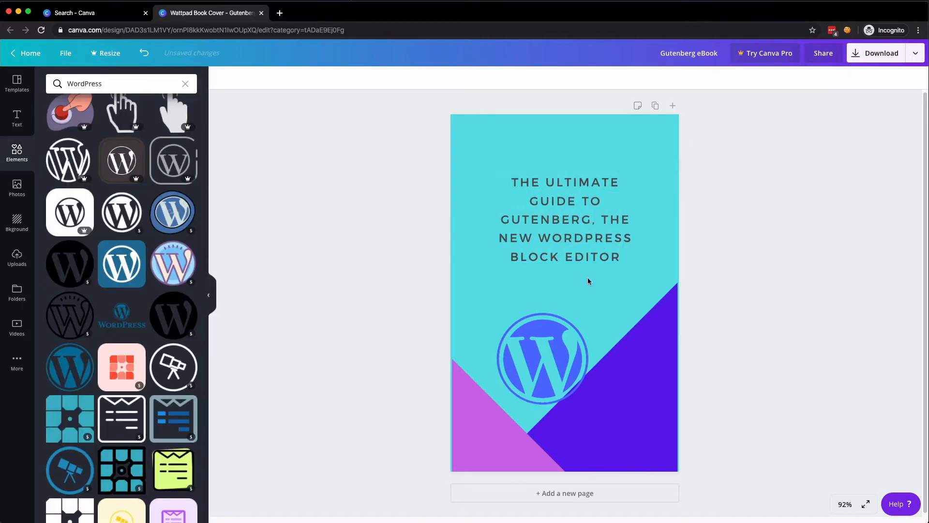
{"action": "left_click_drag", "start_coordinate": [563, 321], "coordinate": [578, 188]}
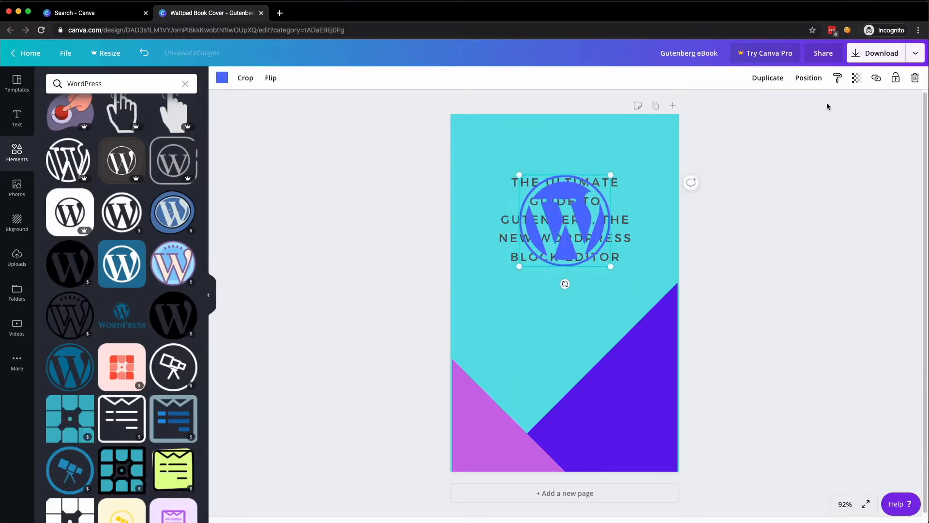
{"action": "left_click", "coordinate": [806, 78]}
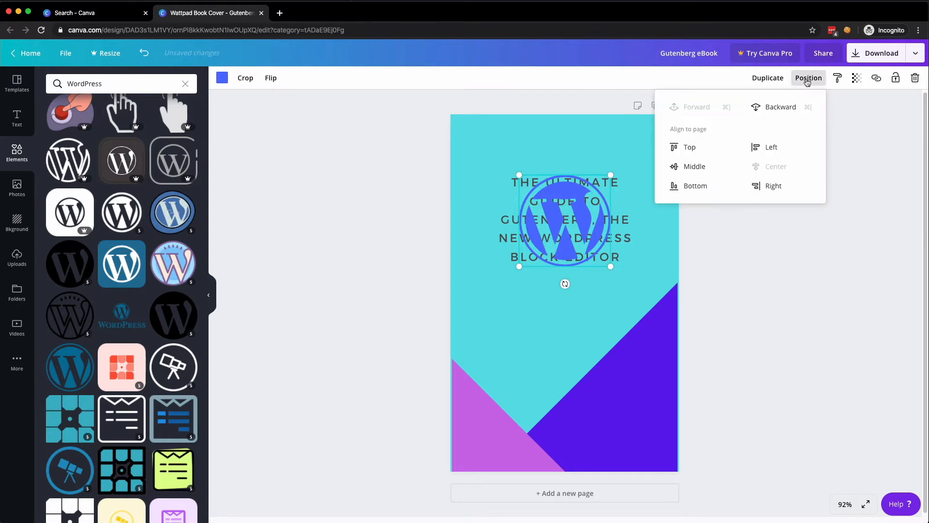
{"action": "left_click", "coordinate": [773, 110]}
{"action": "left_click", "coordinate": [283, 185]}
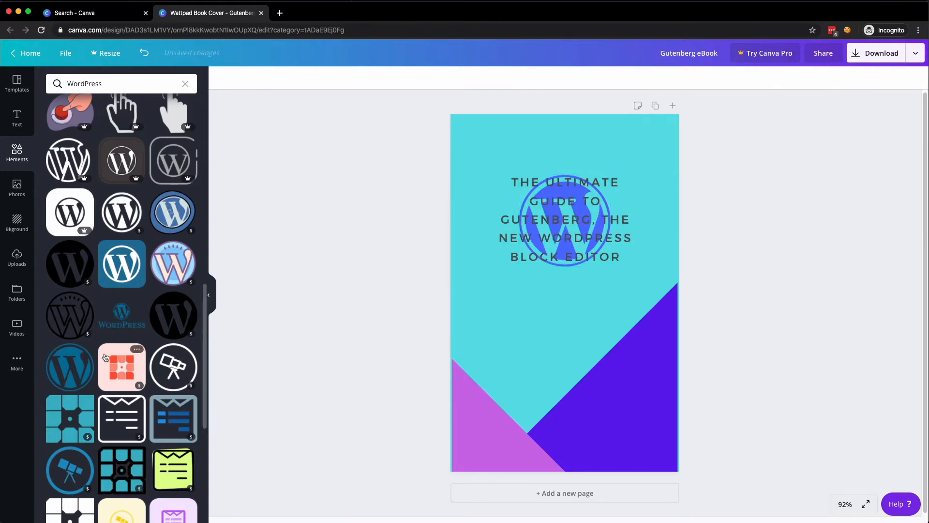
Look through the remaining "WordPress" element results for other graphics that would suit the cover.
{"action": "scroll", "coordinate": [105, 358], "scroll_direction": "down", "scroll_amount": 3}
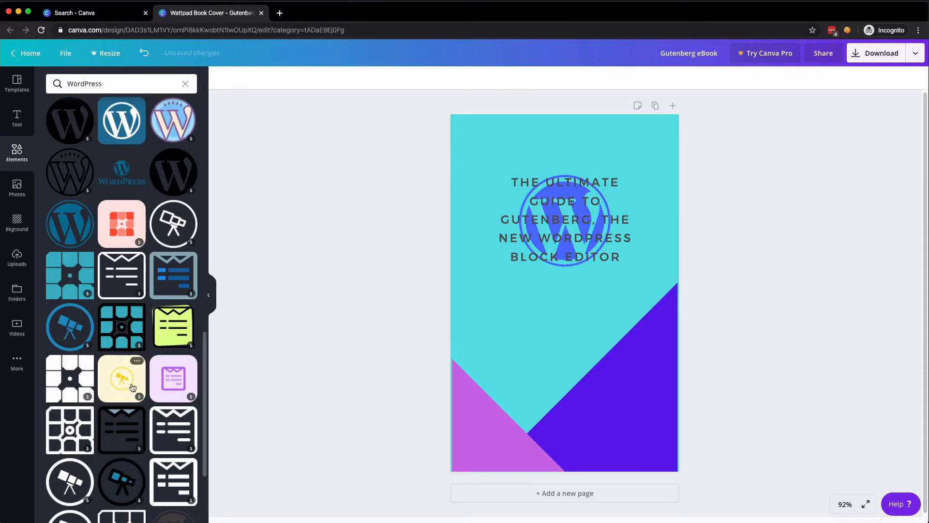
{"action": "scroll", "coordinate": [110, 253], "scroll_direction": "down", "scroll_amount": 1}
{"action": "scroll", "coordinate": [111, 270], "scroll_direction": "down", "scroll_amount": 10}
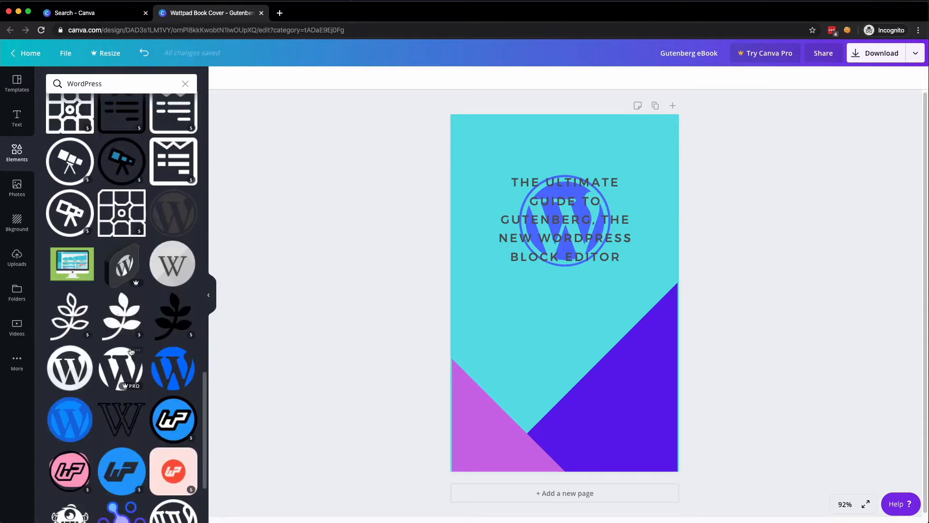
{"action": "scroll", "coordinate": [132, 352], "scroll_direction": "up", "scroll_amount": 12}
{"action": "scroll", "coordinate": [131, 352], "scroll_direction": "down", "scroll_amount": 15}
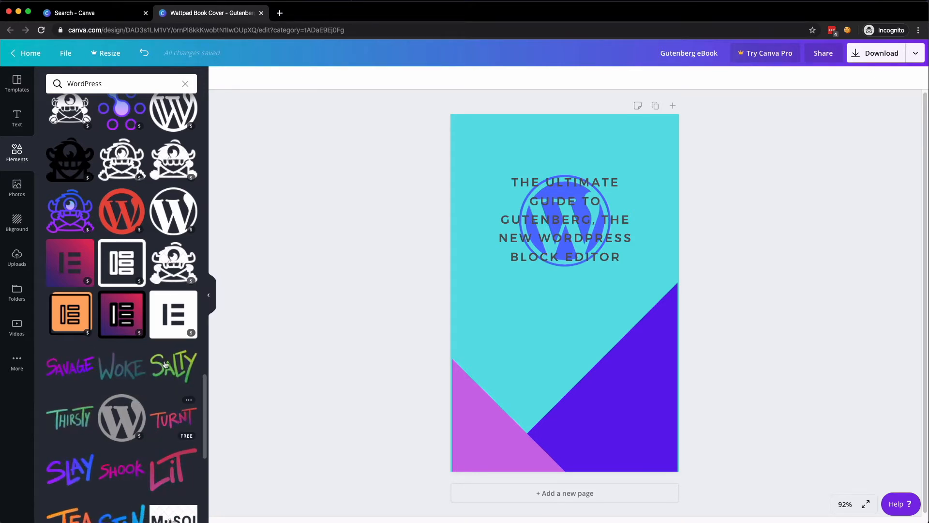
{"action": "scroll", "coordinate": [103, 402], "scroll_direction": "down", "scroll_amount": 5}
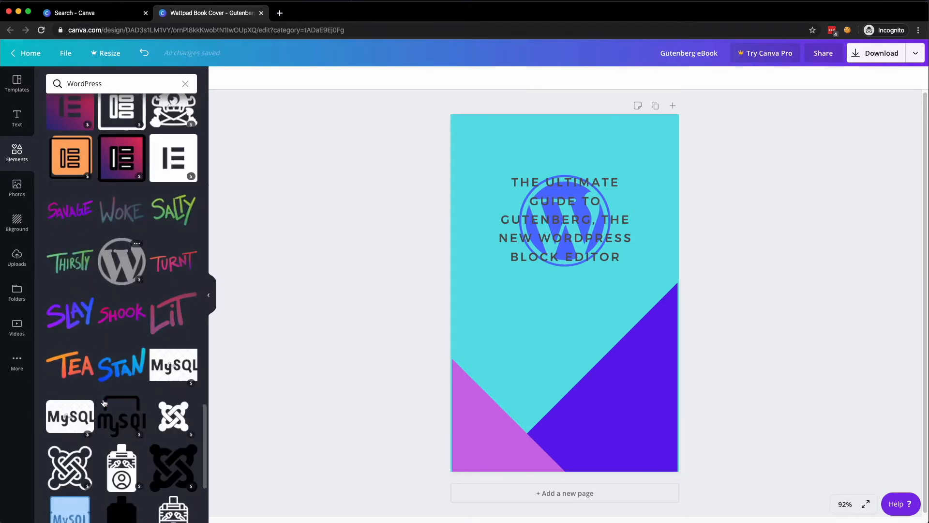
{"action": "scroll", "coordinate": [103, 402], "scroll_direction": "down", "scroll_amount": 4}
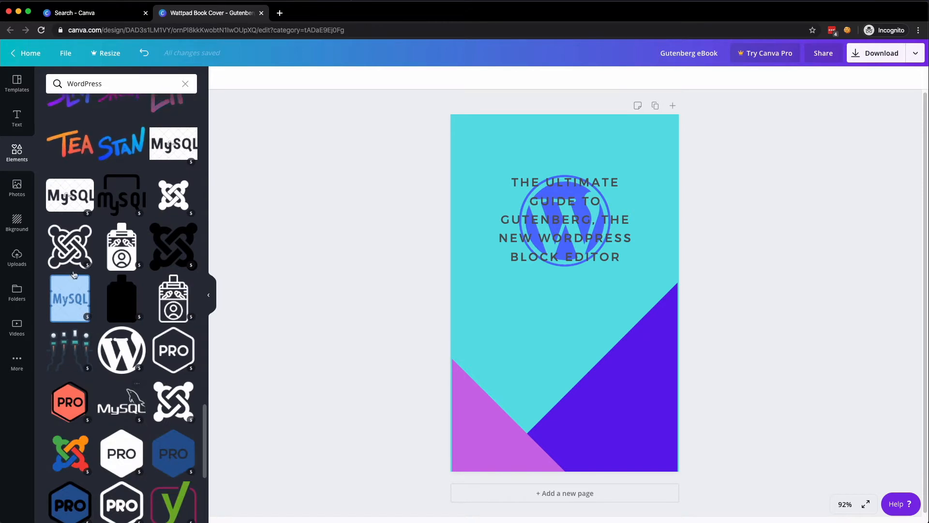
{"action": "scroll", "coordinate": [90, 408], "scroll_direction": "down", "scroll_amount": 1}
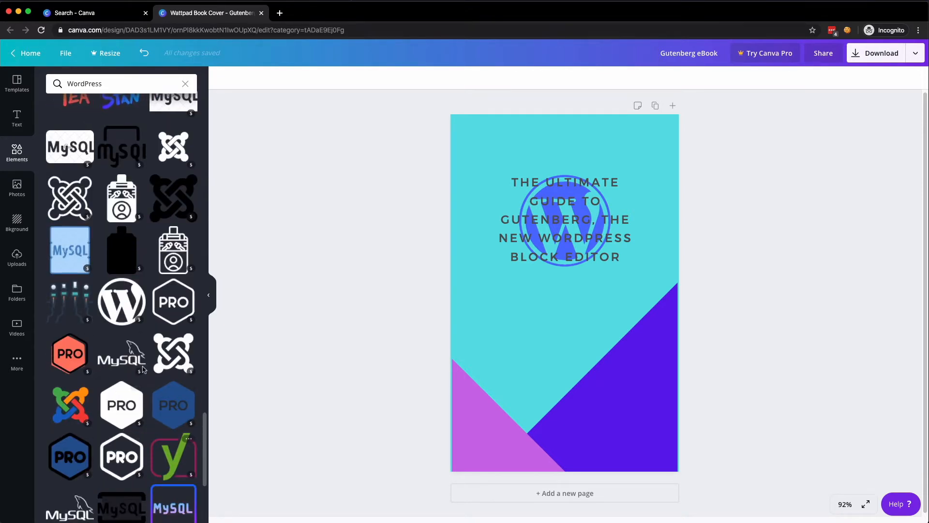
{"action": "scroll", "coordinate": [143, 369], "scroll_direction": "down", "scroll_amount": 9}
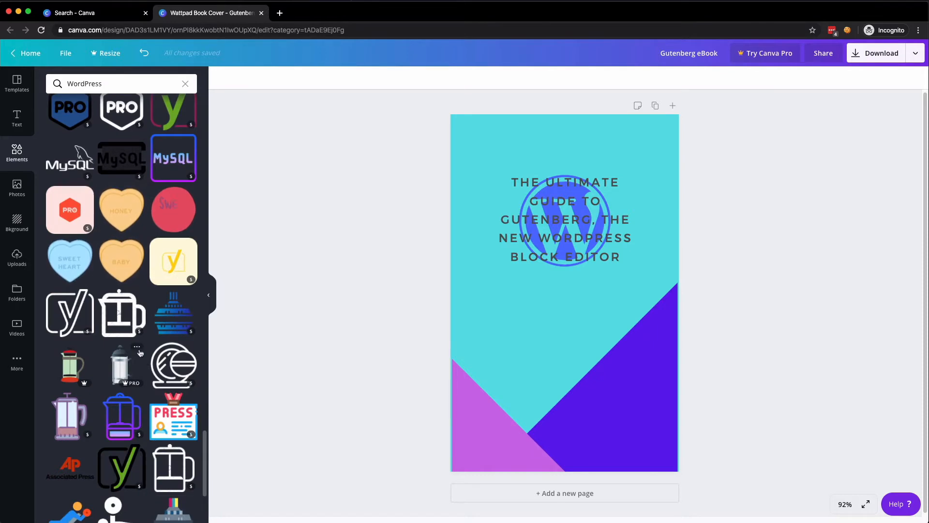
{"action": "scroll", "coordinate": [121, 315], "scroll_direction": "up", "scroll_amount": 15}
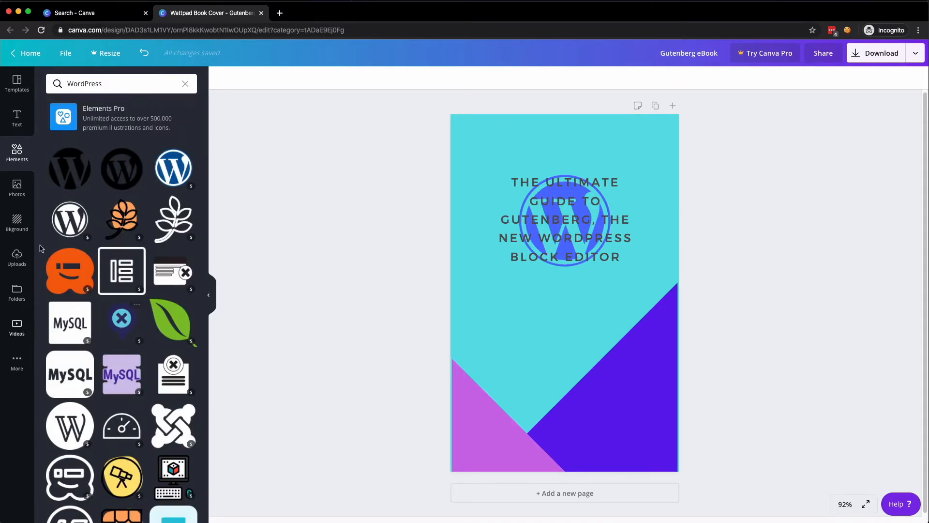
Clear the element search and browse the general element categories, from grids and shapes to illustration sets.
{"action": "left_click", "coordinate": [185, 84]}
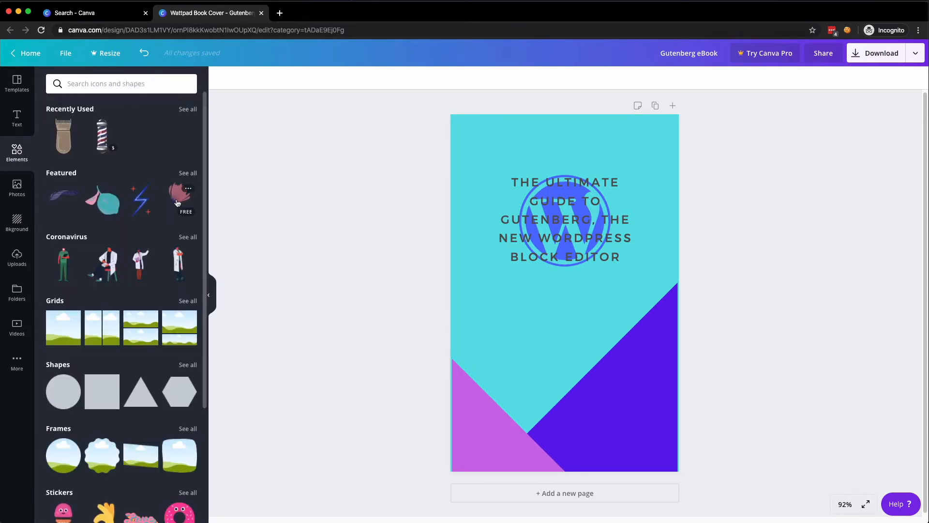
{"action": "scroll", "coordinate": [124, 322], "scroll_direction": "down", "scroll_amount": 2}
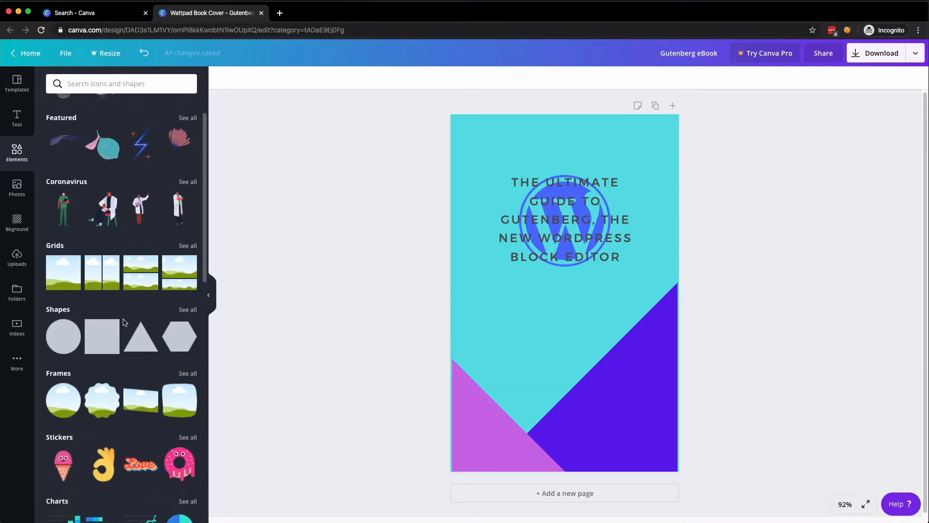
{"action": "scroll", "coordinate": [124, 322], "scroll_direction": "down", "scroll_amount": 8}
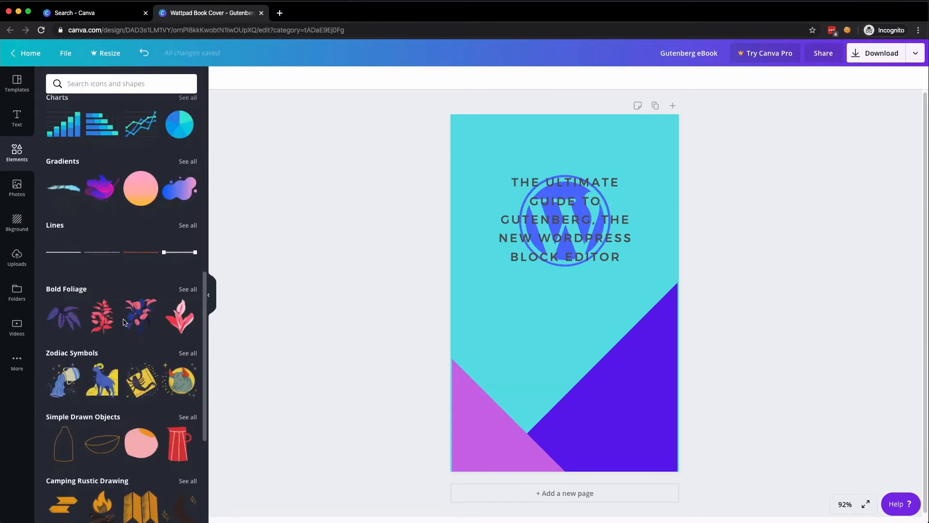
{"action": "scroll", "coordinate": [125, 322], "scroll_direction": "down", "scroll_amount": 10}
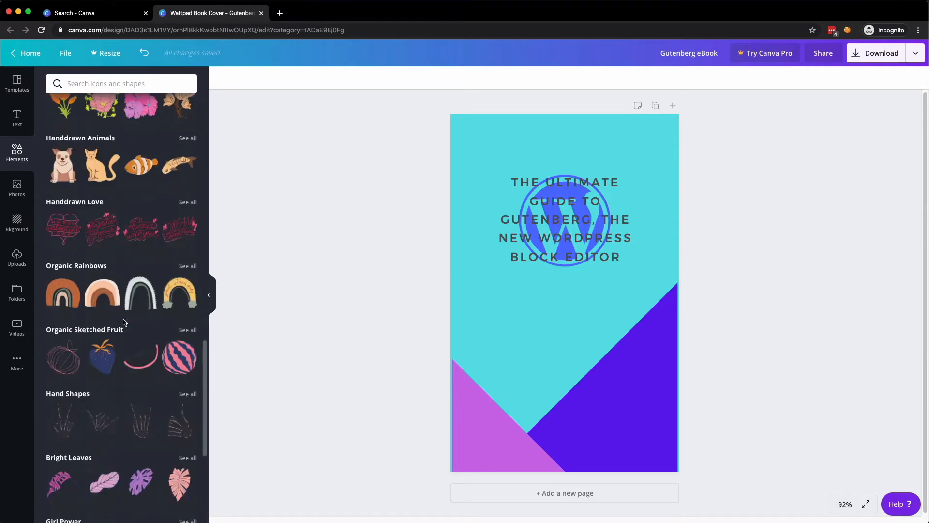
{"action": "scroll", "coordinate": [124, 322], "scroll_direction": "down", "scroll_amount": 4}
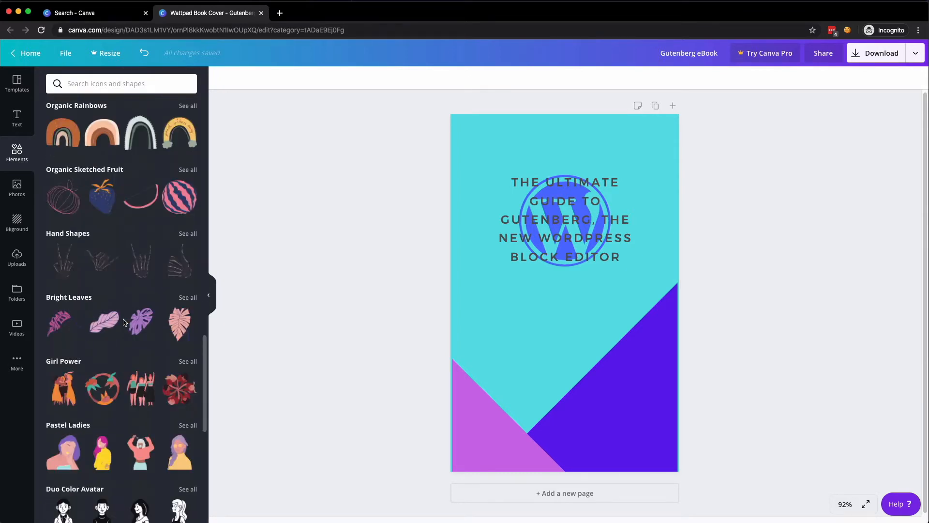
{"action": "scroll", "coordinate": [124, 322], "scroll_direction": "down", "scroll_amount": 1}
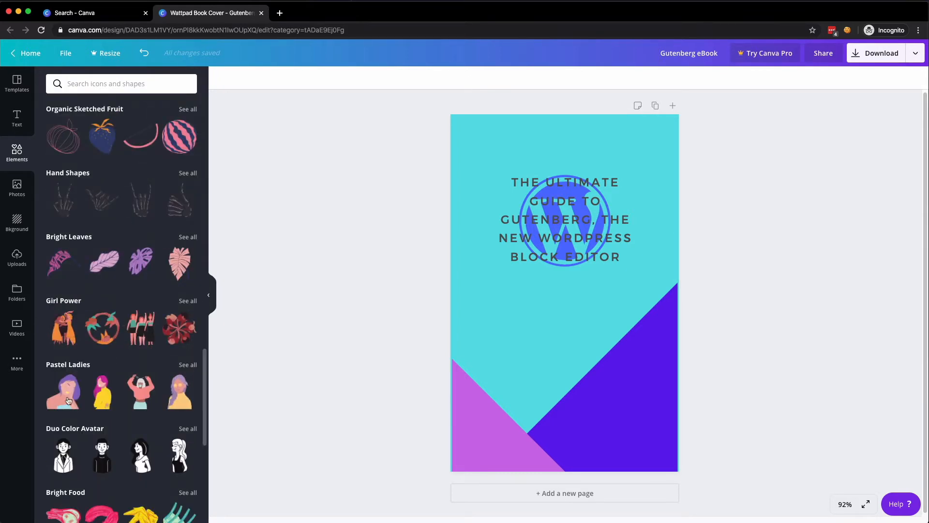
{"action": "scroll", "coordinate": [146, 388], "scroll_direction": "down", "scroll_amount": 6}
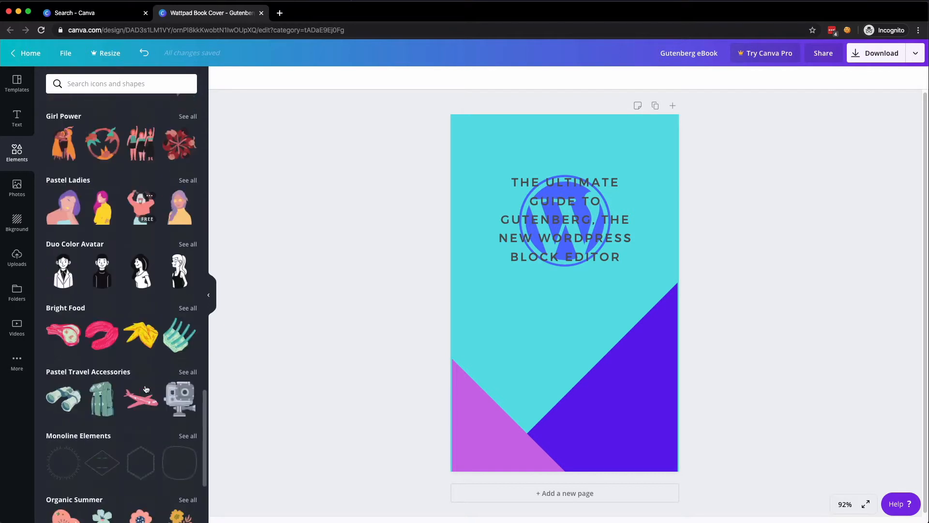
Search the elements for "undraw" illustrations, and clear the search again.
{"action": "scroll", "coordinate": [146, 388], "scroll_direction": "down", "scroll_amount": 1}
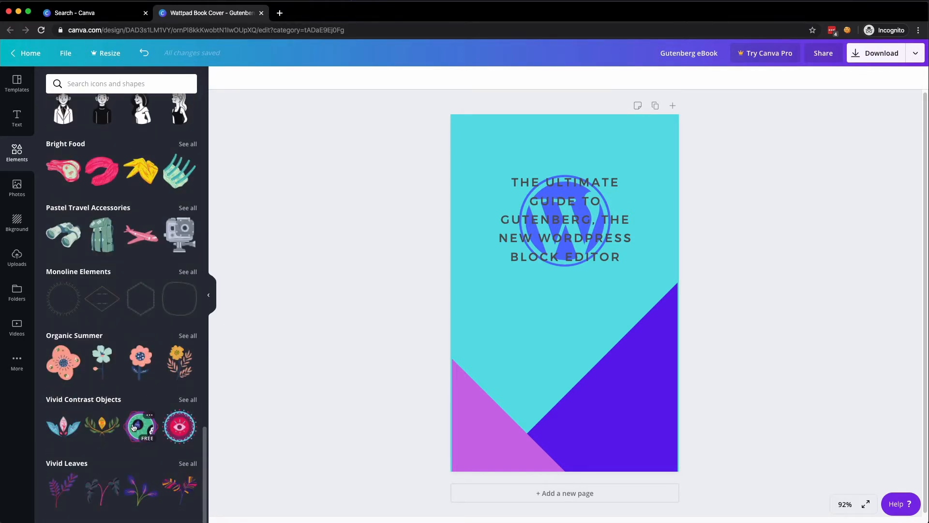
{"action": "scroll", "coordinate": [127, 420], "scroll_direction": "up", "scroll_amount": 15}
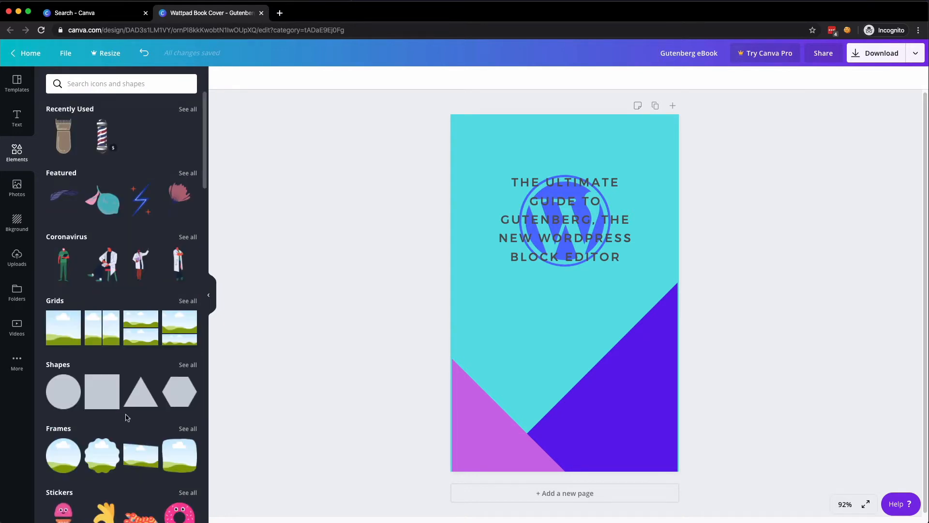
{"action": "left_click", "coordinate": [94, 87]}
{"action": "type", "text": "un"}
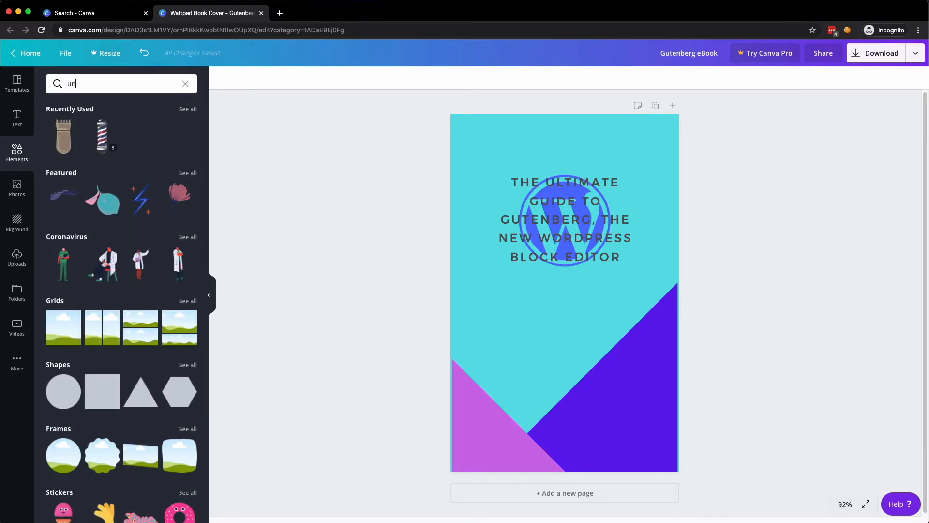
{"action": "type", "text": "draw"}
{"action": "key", "text": "Return"}
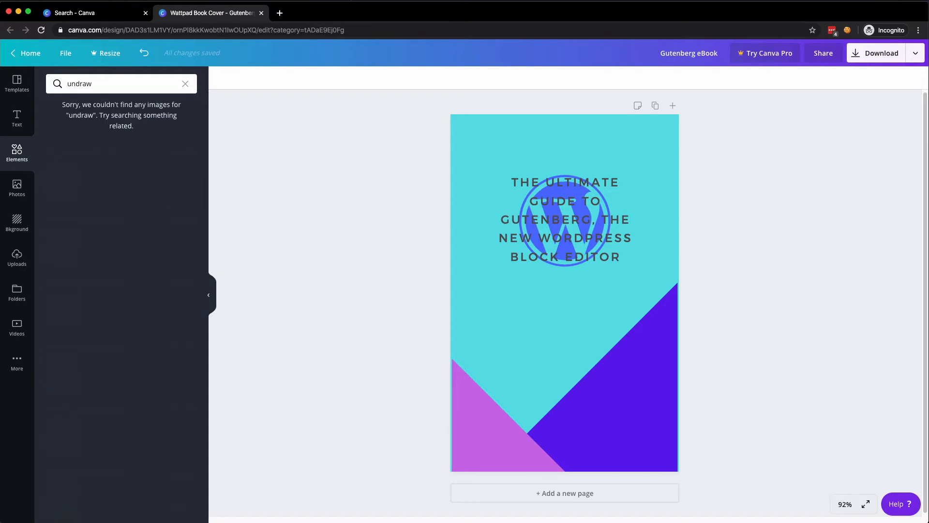
{"action": "left_click", "coordinate": [99, 86]}
{"action": "key", "text": "BackSpace"}
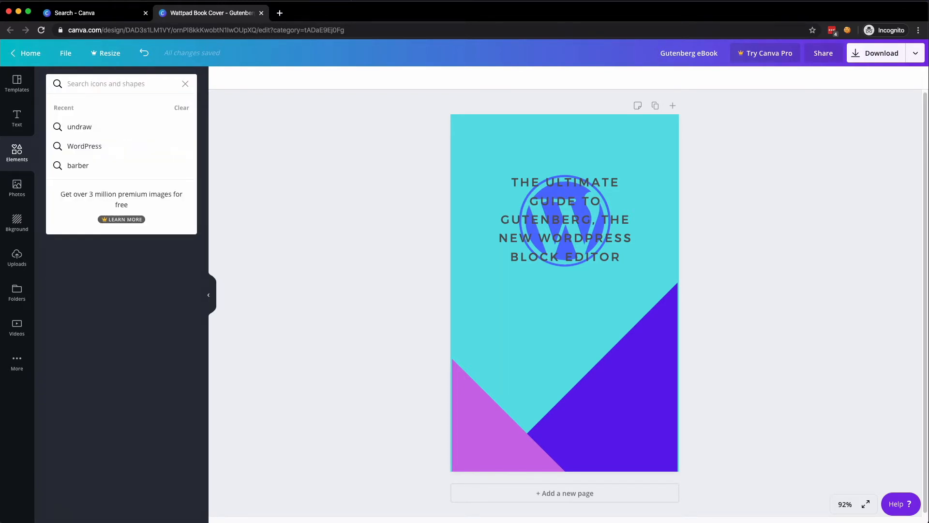
{"action": "left_click", "coordinate": [185, 84]}
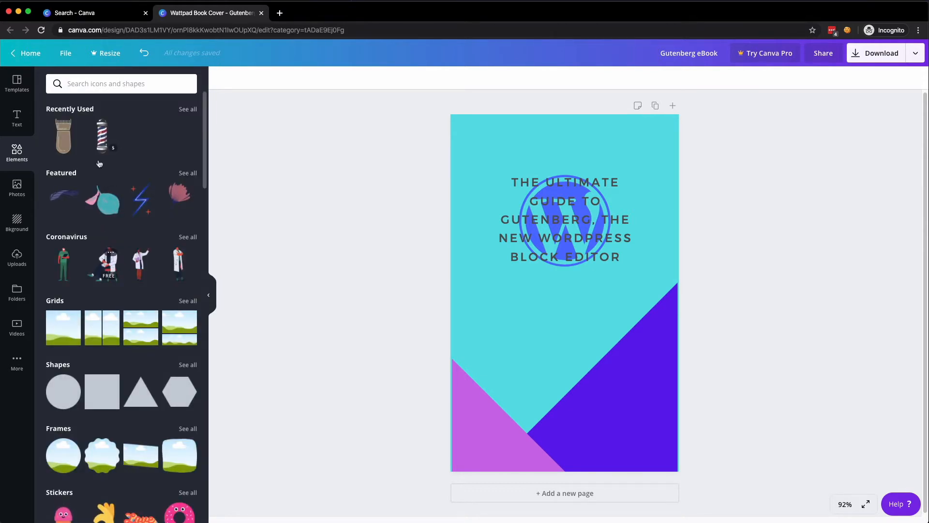
Search the elements for "figures" and for "people" to look for an illustration suited to the cover.
{"action": "left_click", "coordinate": [116, 84]}
{"action": "type", "text": "figures"}
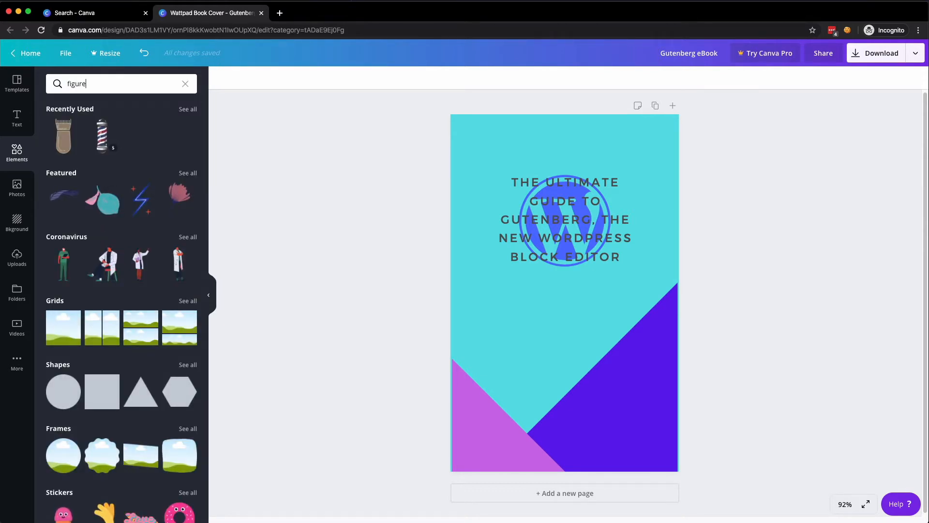
{"action": "key", "text": "Return"}
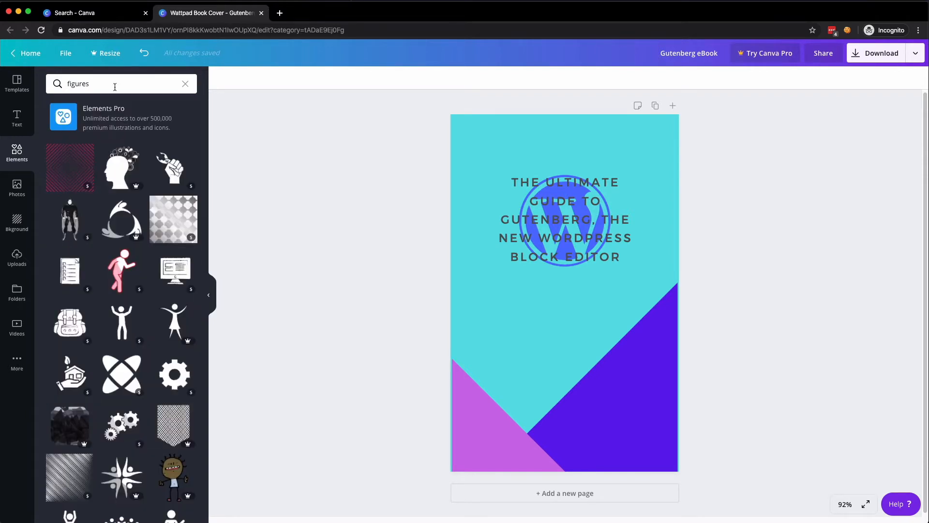
{"action": "left_click", "coordinate": [111, 83]}
{"action": "double_click", "coordinate": [111, 83]}
{"action": "type", "text": "people"}
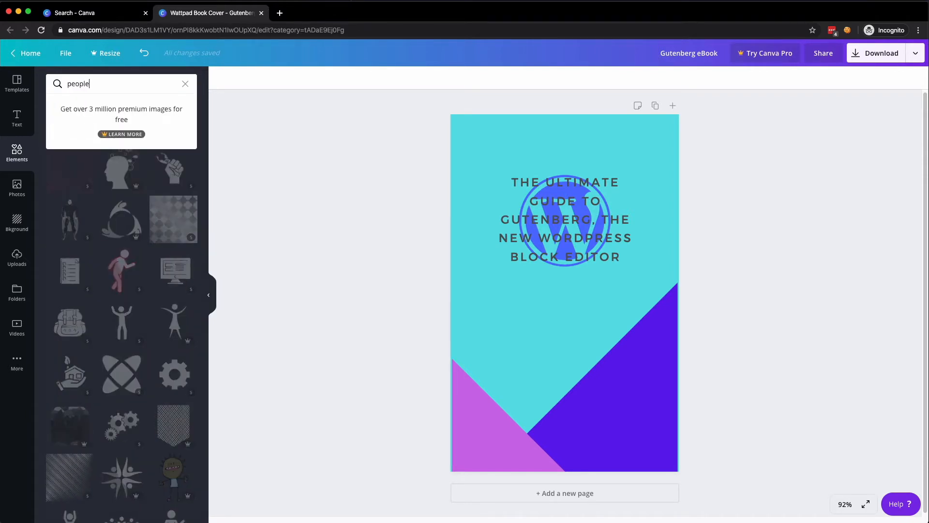
{"action": "key", "text": "Return"}
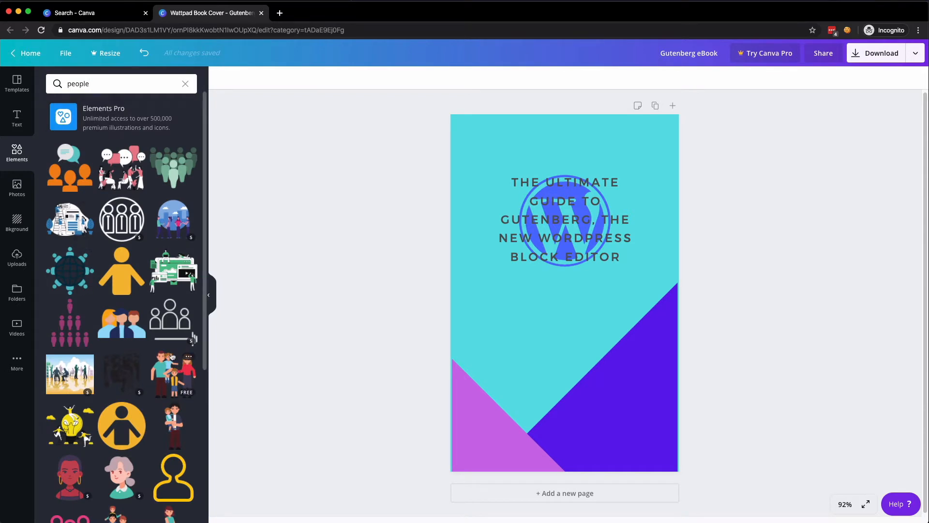
Search the elements for "person computer".
{"action": "left_click", "coordinate": [115, 85]}
{"action": "type", "text": "person"}
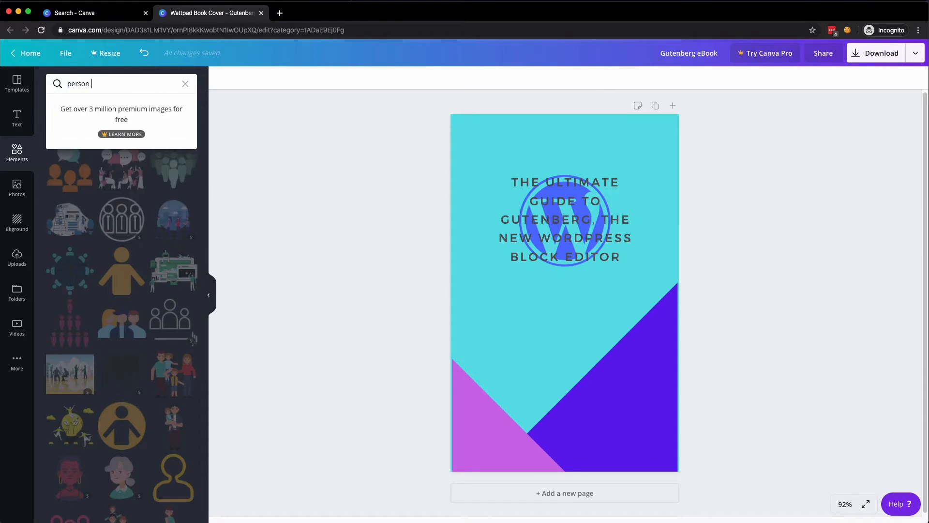
{"action": "type", "text": " computer"}
{"action": "key", "text": "Return"}
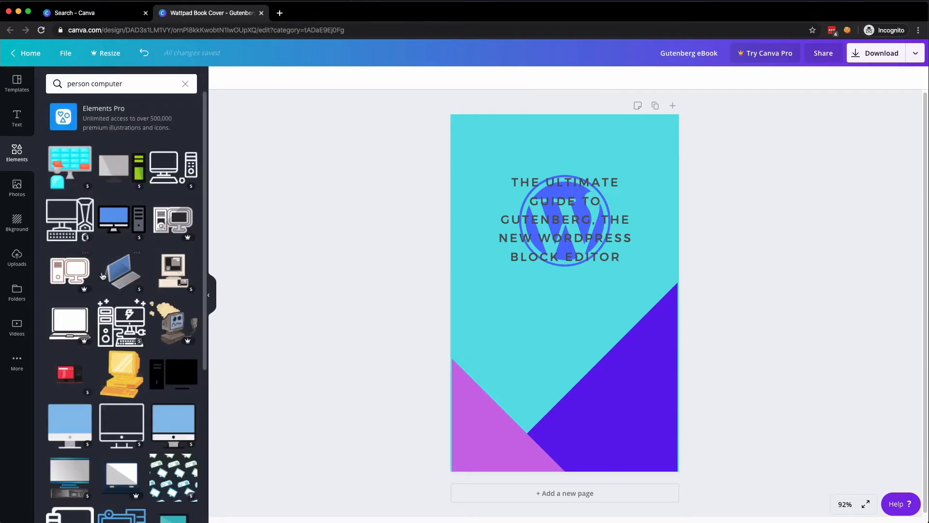
Add the outline illustration of a person sitting at a desk with a laptop, and place it below the title, left of centre.
{"action": "scroll", "coordinate": [116, 280], "scroll_direction": "down", "scroll_amount": 3}
{"action": "scroll", "coordinate": [116, 279], "scroll_direction": "down", "scroll_amount": 4}
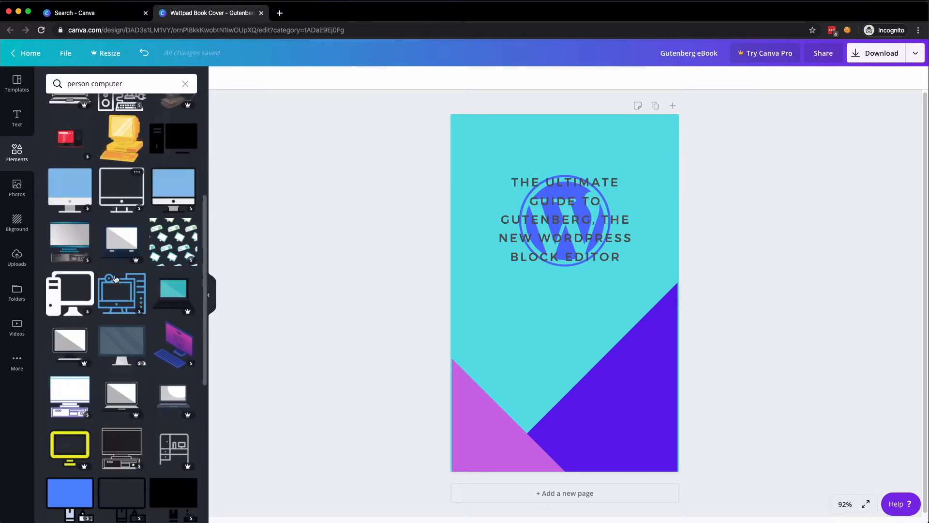
{"action": "scroll", "coordinate": [116, 279], "scroll_direction": "down", "scroll_amount": 6}
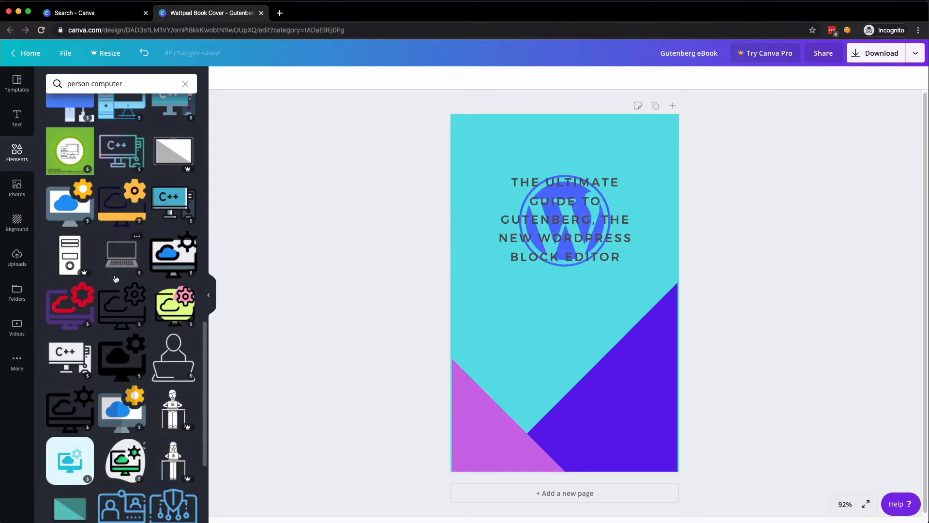
{"action": "scroll", "coordinate": [116, 279], "scroll_direction": "down", "scroll_amount": 3}
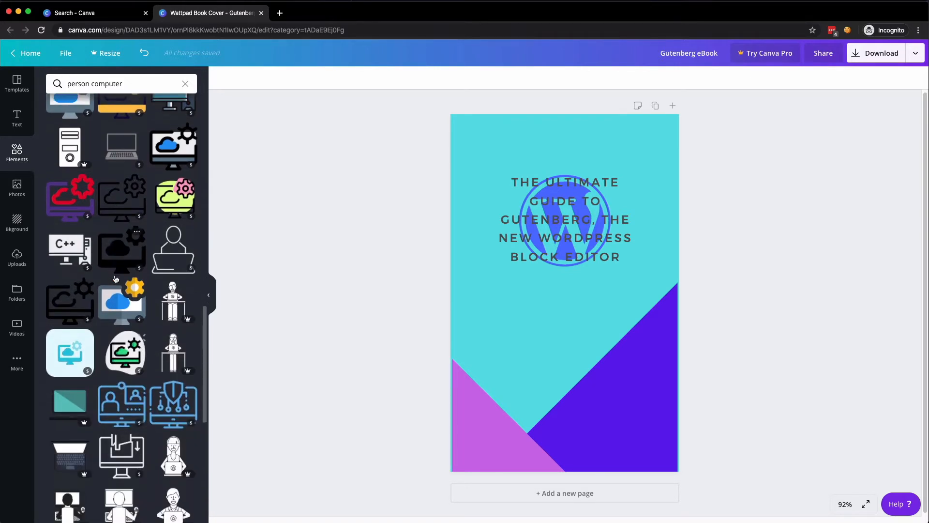
{"action": "scroll", "coordinate": [116, 279], "scroll_direction": "down", "scroll_amount": 6}
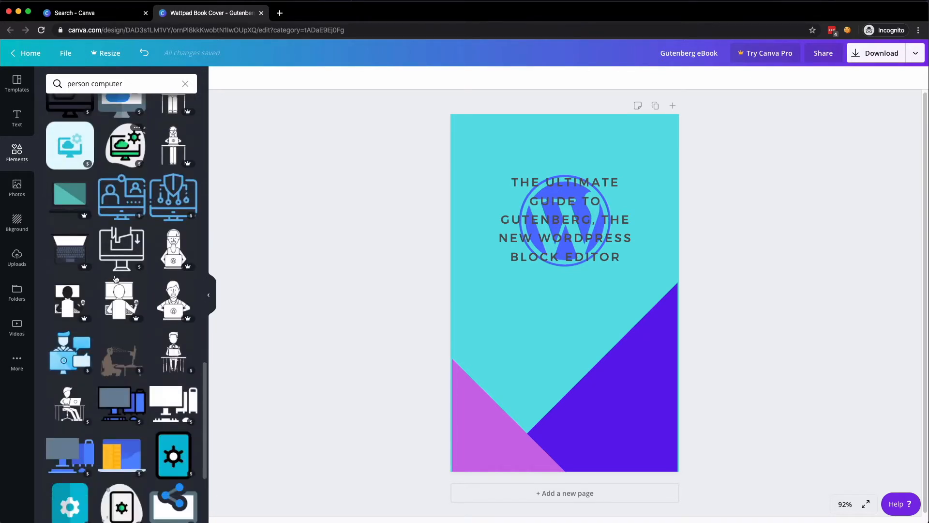
{"action": "scroll", "coordinate": [115, 279], "scroll_direction": "down", "scroll_amount": 2}
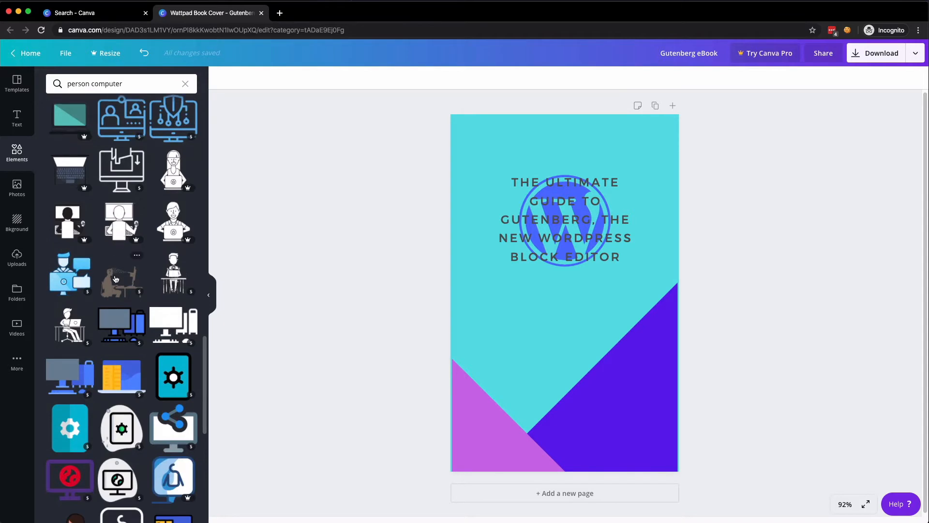
{"action": "left_click_drag", "start_coordinate": [71, 324], "coordinate": [388, 342]}
{"action": "left_click", "coordinate": [66, 323]}
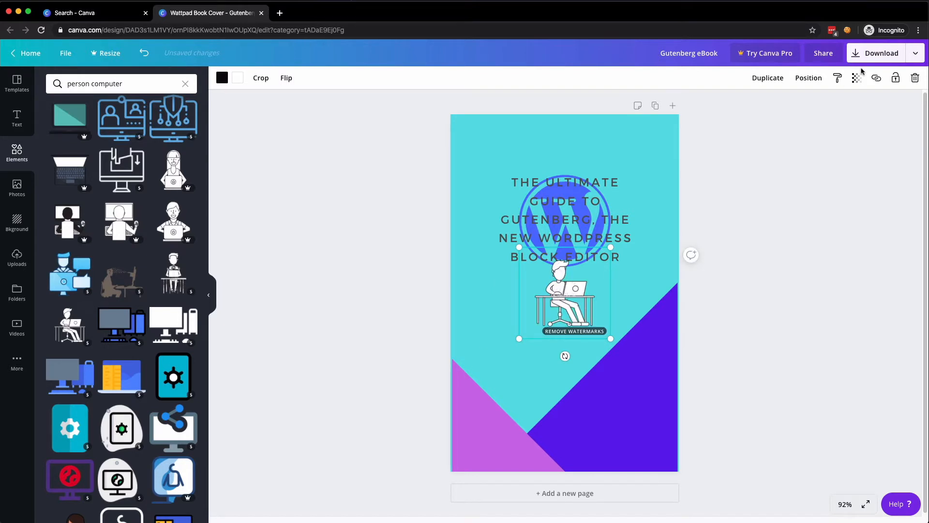
{"action": "left_click_drag", "start_coordinate": [574, 296], "coordinate": [535, 342]}
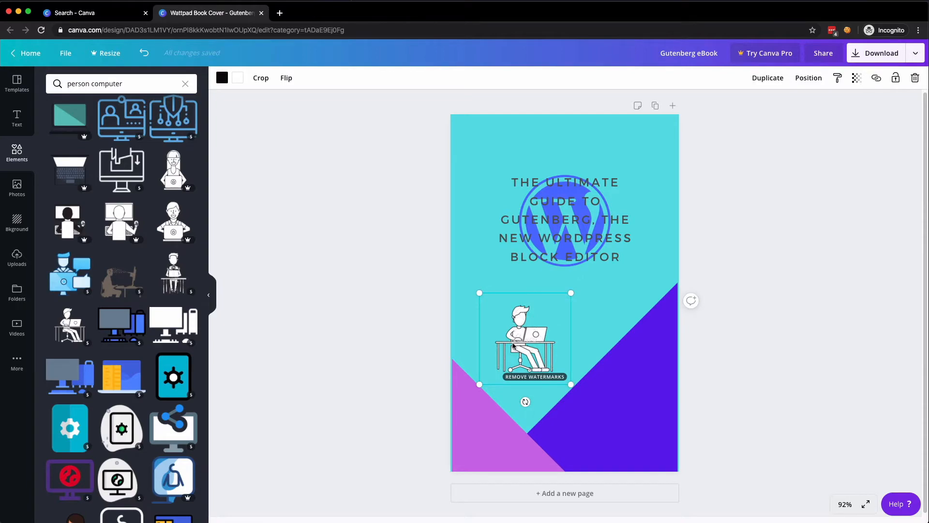
Open undraw.co in a new browser tab and go to its illustrations gallery.
{"action": "key", "text": "super+t"}
{"action": "type", "text": "undraw.co"}
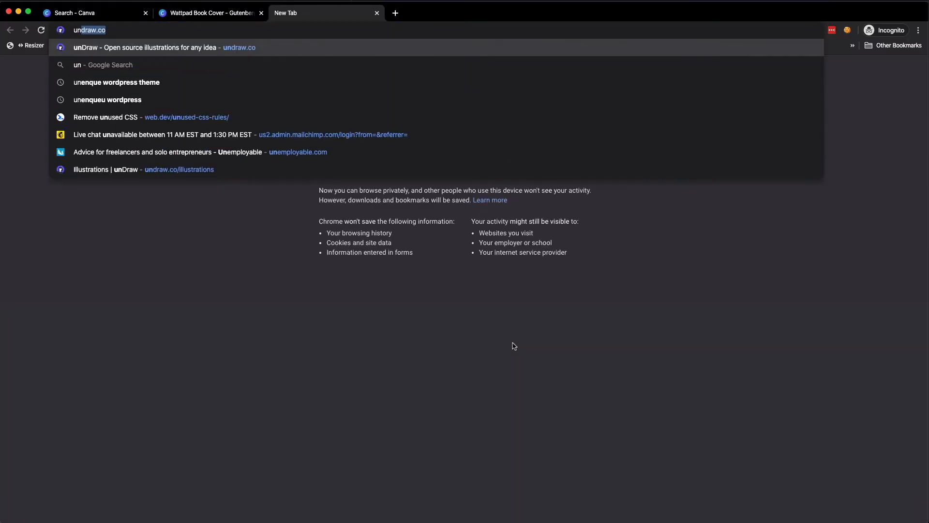
{"action": "key", "text": "Return"}
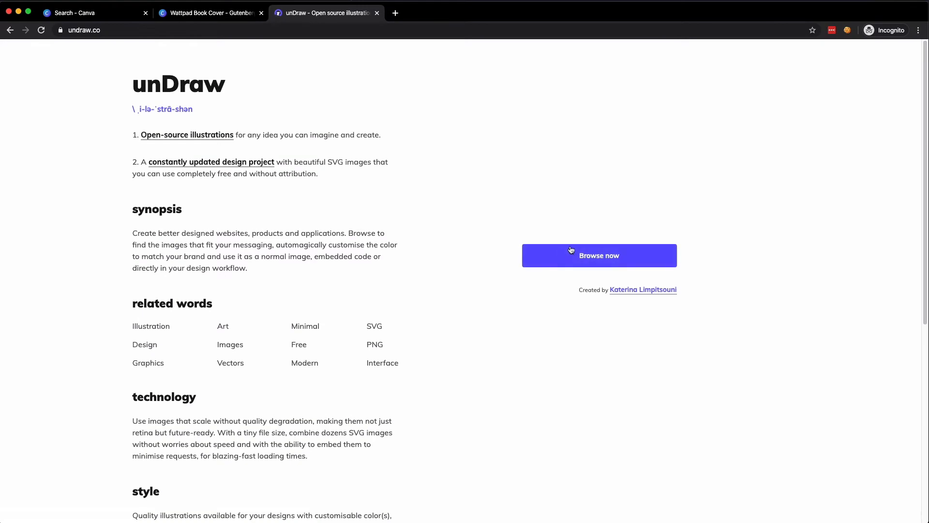
{"action": "left_click", "coordinate": [571, 250]}
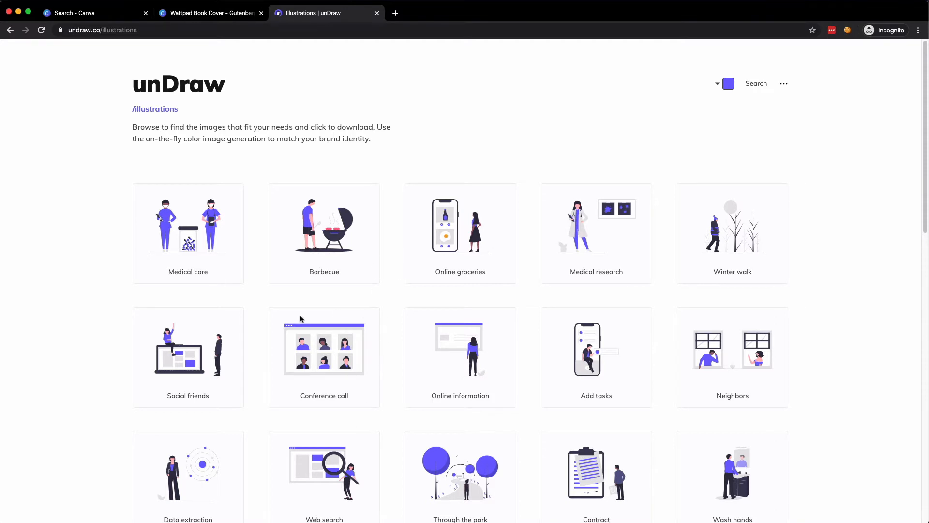
Look through the unDraw gallery and the download options of the Conference call illustration, and return to the Canva cover design.
{"action": "scroll", "coordinate": [396, 349], "scroll_direction": "down", "scroll_amount": 5}
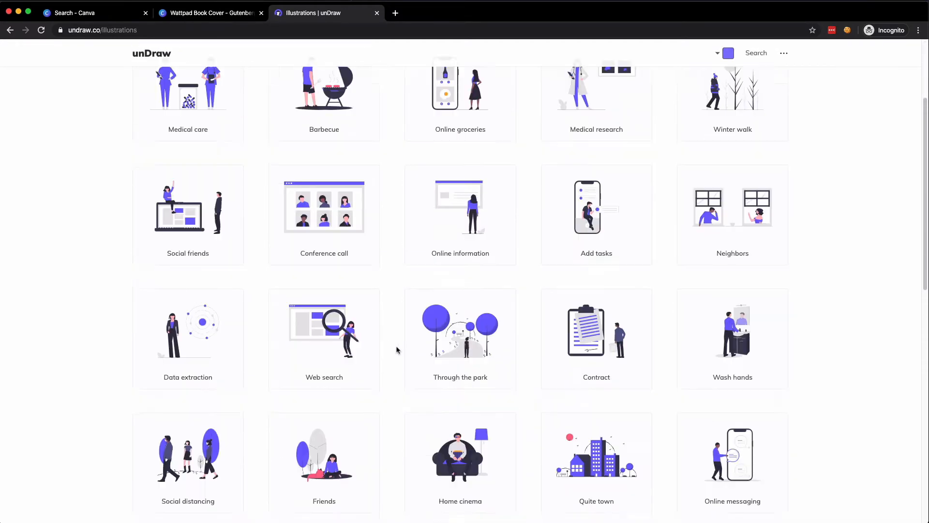
{"action": "scroll", "coordinate": [393, 349], "scroll_direction": "down", "scroll_amount": 3}
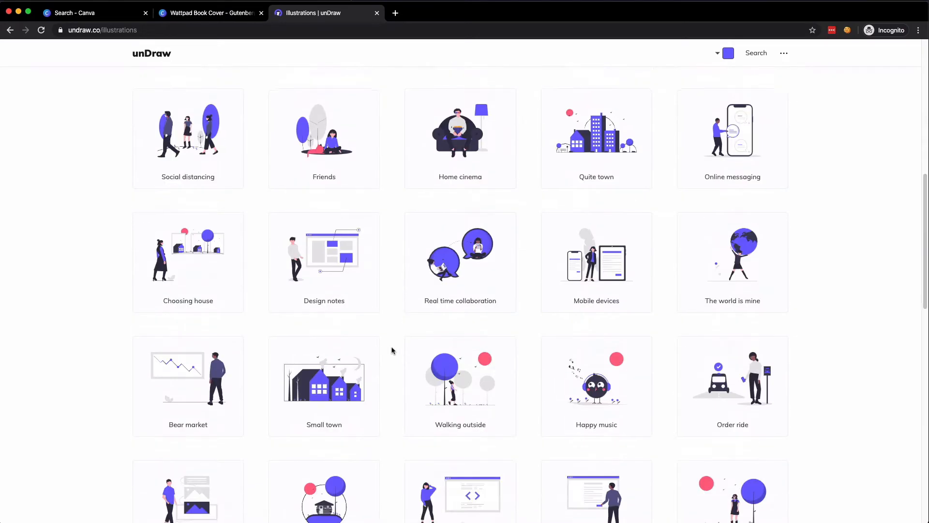
{"action": "scroll", "coordinate": [392, 350], "scroll_direction": "up", "scroll_amount": 8}
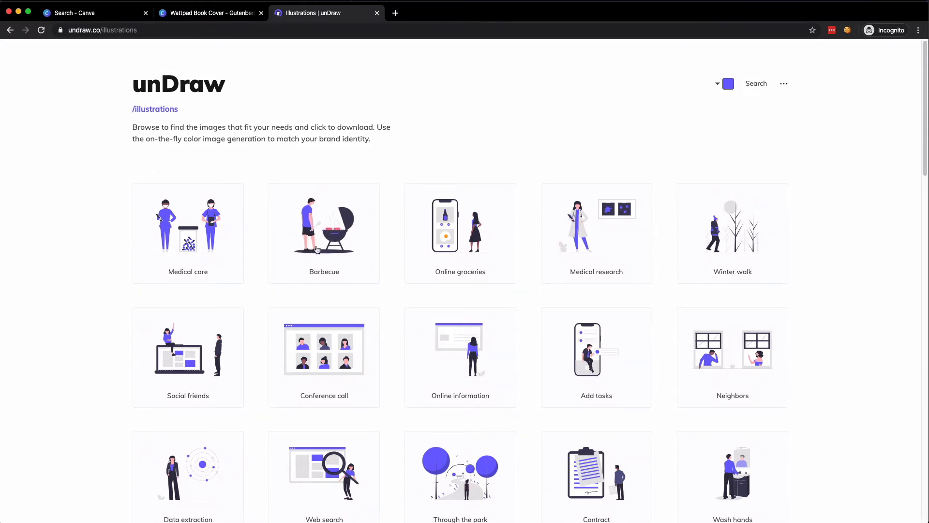
{"action": "left_click", "coordinate": [333, 350]}
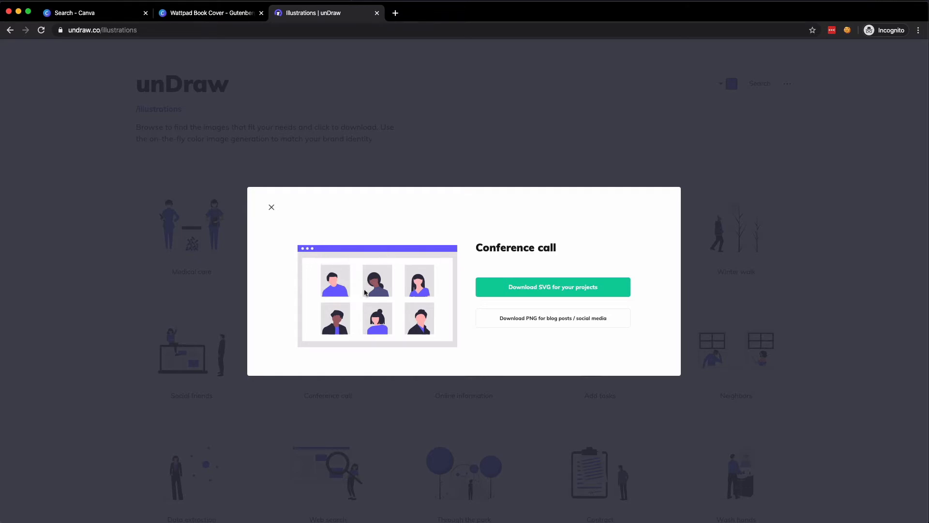
{"action": "left_click", "coordinate": [272, 207]}
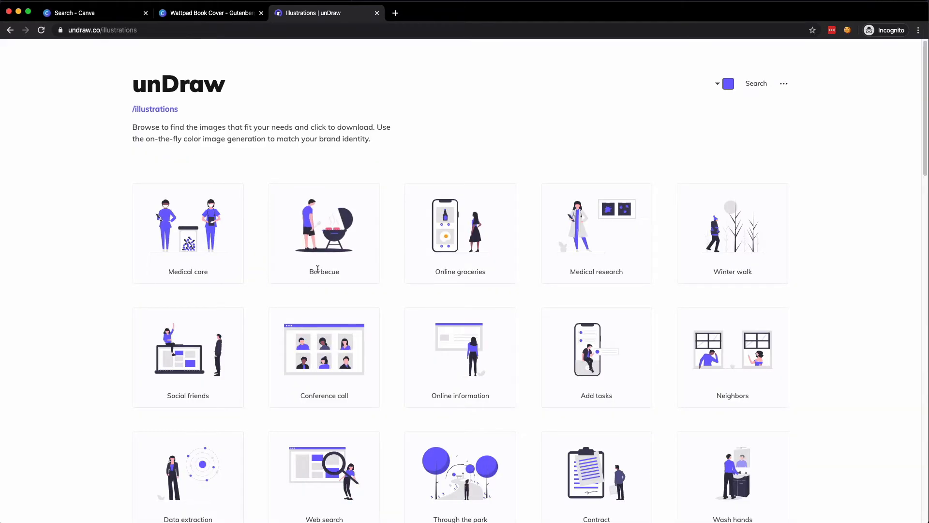
{"action": "scroll", "coordinate": [392, 296], "scroll_direction": "down", "scroll_amount": 5}
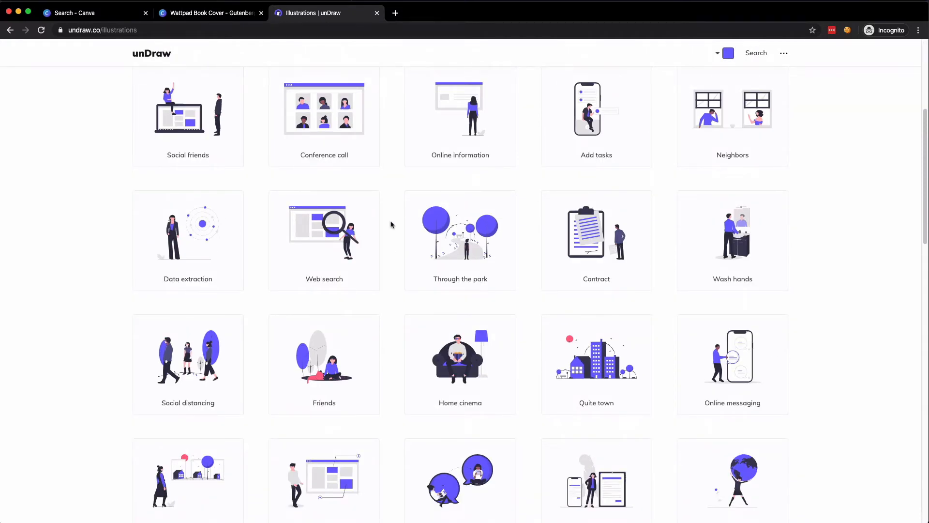
{"action": "key", "text": "super+w"}
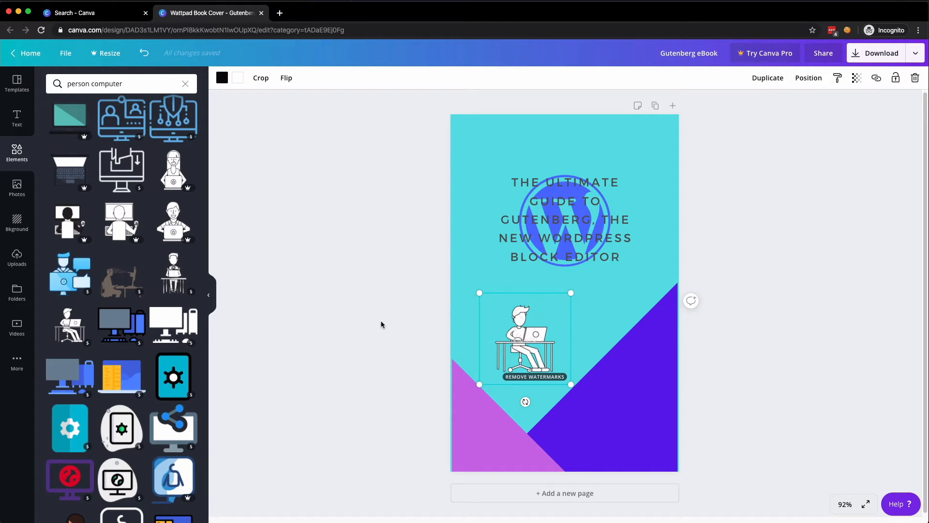
Replace the element search with "gradient".
{"action": "left_click", "coordinate": [23, 162]}
{"action": "left_click", "coordinate": [121, 83]}
{"action": "type", "text": "gra"}
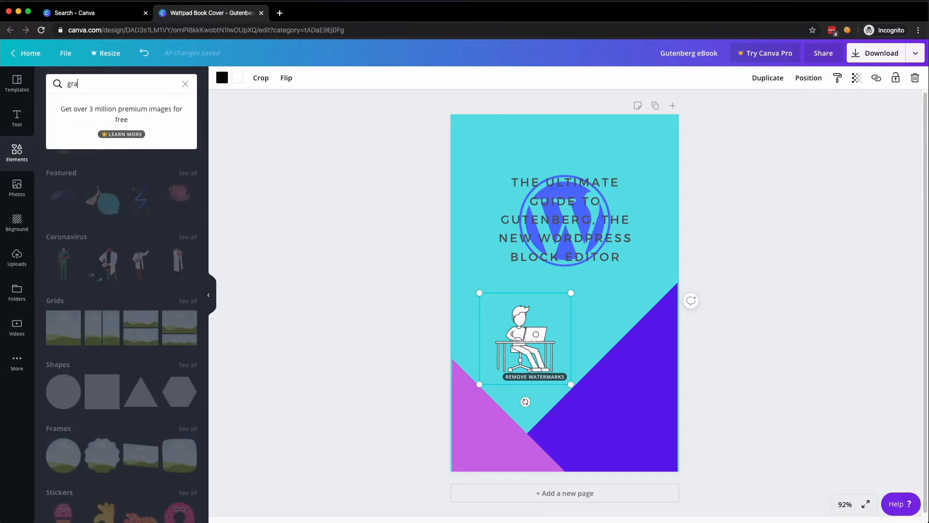
{"action": "type", "text": "dient"}
{"action": "key", "text": "Return"}
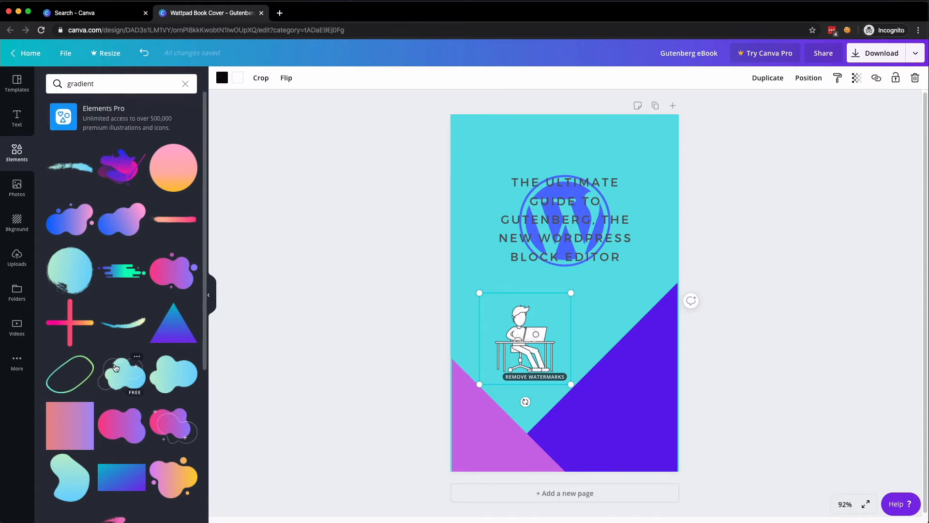
Add the blue-to-pink gradient blob with small dots, enlarge it across the lower cover, and send it backward behind the seated person.
{"action": "left_click", "coordinate": [84, 227]}
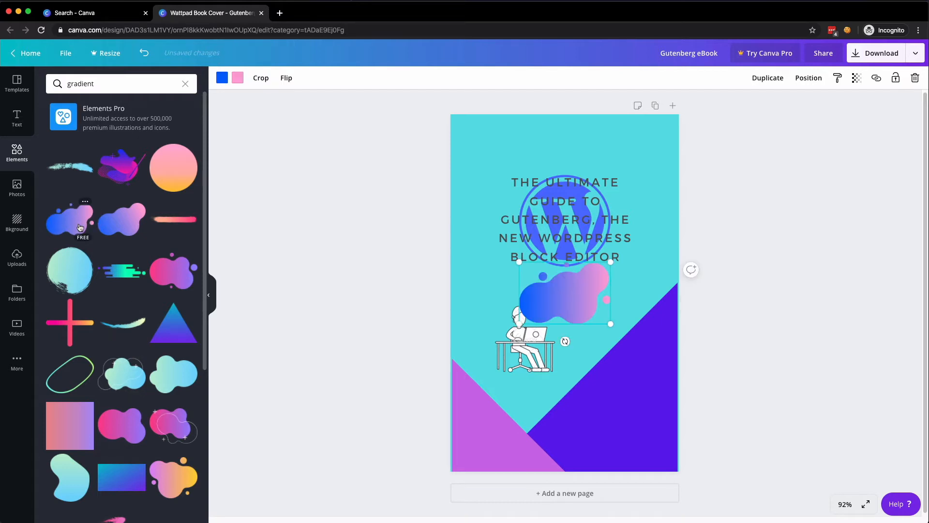
{"action": "left_click_drag", "start_coordinate": [562, 300], "coordinate": [550, 406]}
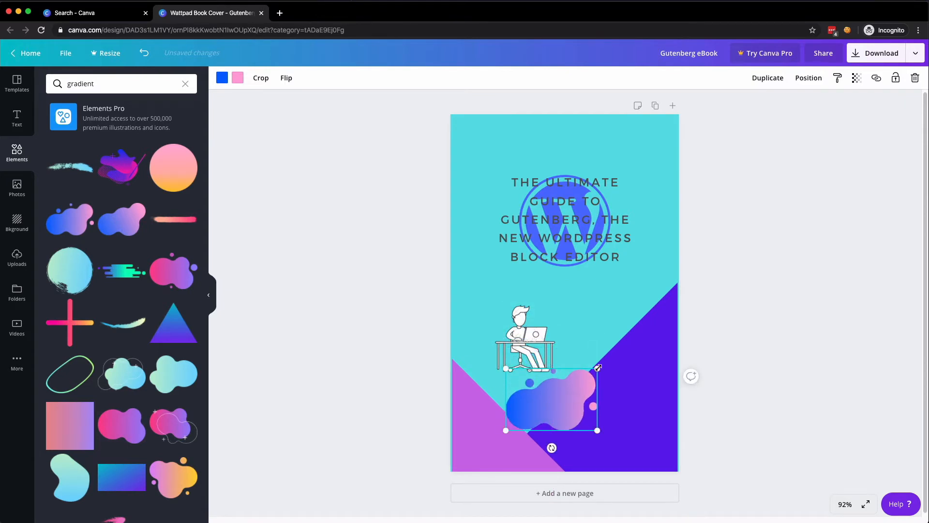
{"action": "mouse_move", "coordinate": [598, 368]}
{"action": "left_mouse_down"}
{"action": "mouse_move", "coordinate": [664, 327]}
{"action": "mouse_move", "coordinate": [687, 290]}
{"action": "mouse_move", "coordinate": [596, 376]}
{"action": "left_mouse_up"}
{"action": "left_click", "coordinate": [806, 79]}
{"action": "left_click", "coordinate": [788, 110]}
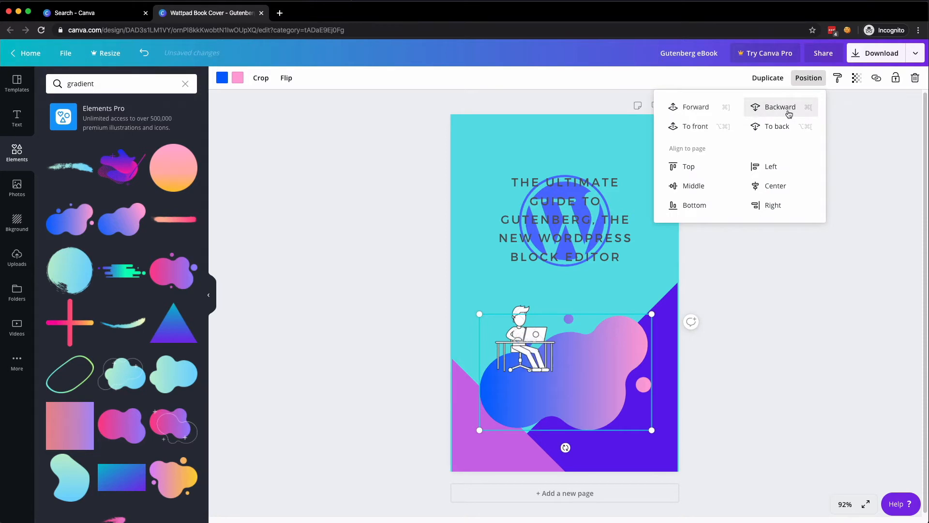
{"action": "left_click", "coordinate": [517, 325]}
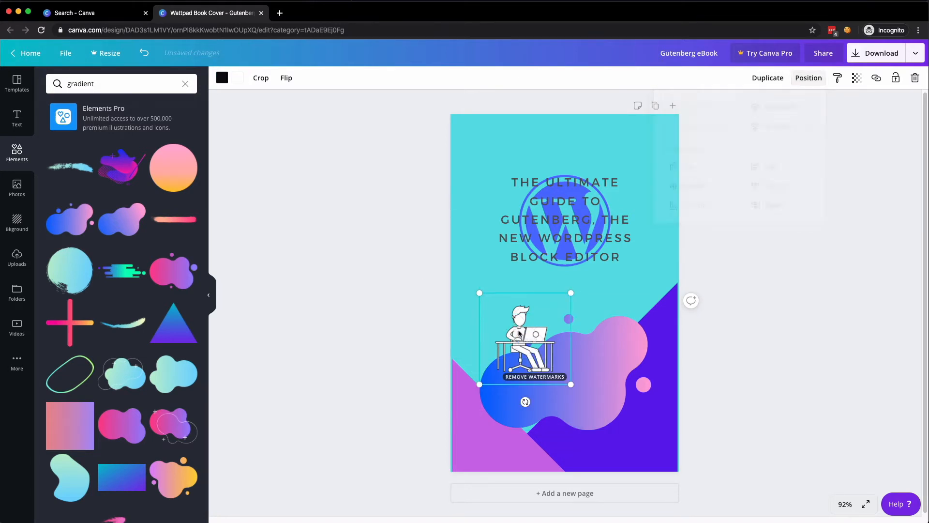
Move the seated-person illustration onto the gradient blob and enlarge it so it is centred over the blob.
{"action": "left_click_drag", "start_coordinate": [517, 325], "coordinate": [544, 372]}
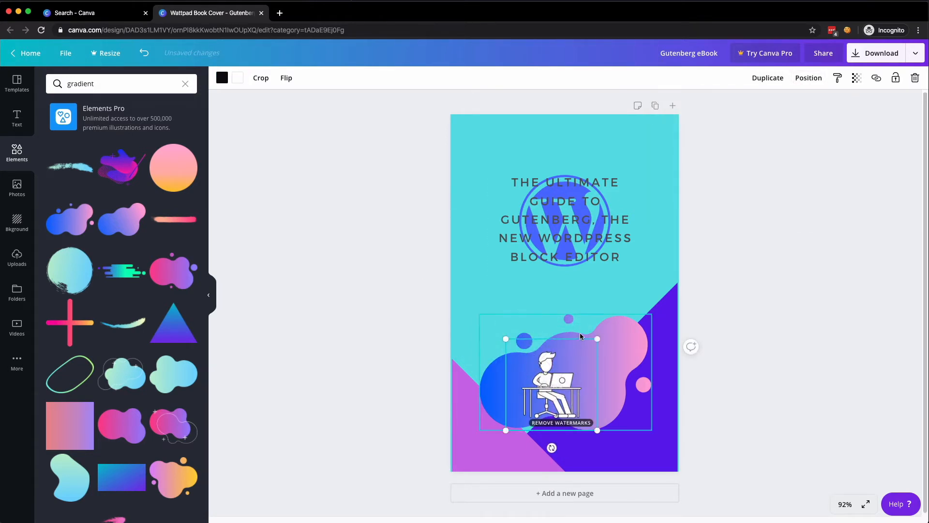
{"action": "left_click_drag", "start_coordinate": [601, 337], "coordinate": [651, 284]}
{"action": "mouse_move", "coordinate": [570, 361]}
{"action": "left_mouse_down"}
{"action": "mouse_move", "coordinate": [556, 372]}
{"action": "mouse_move", "coordinate": [556, 363]}
{"action": "left_mouse_up"}
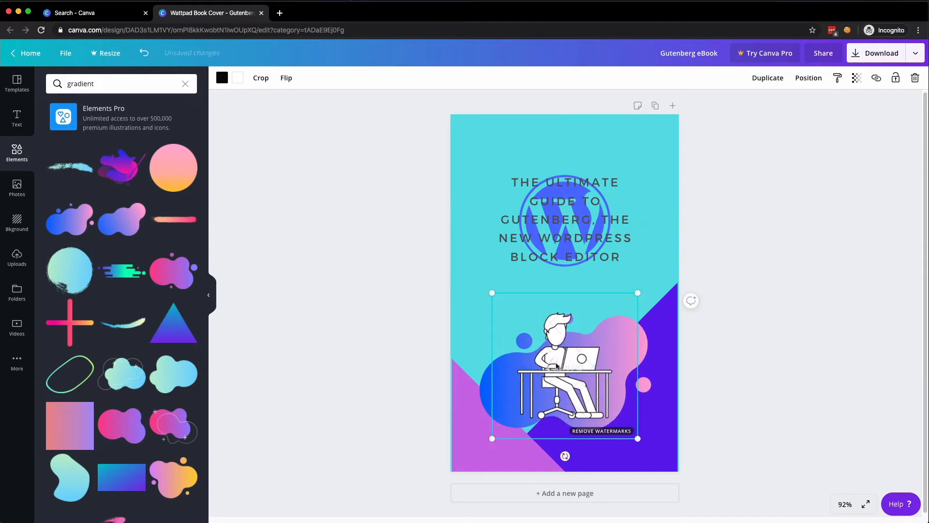
Delete the pink and purple triangles from the lower corners of the cover.
{"action": "left_click", "coordinate": [471, 431]}
{"action": "key", "text": "Delete"}
{"action": "left_click", "coordinate": [607, 446]}
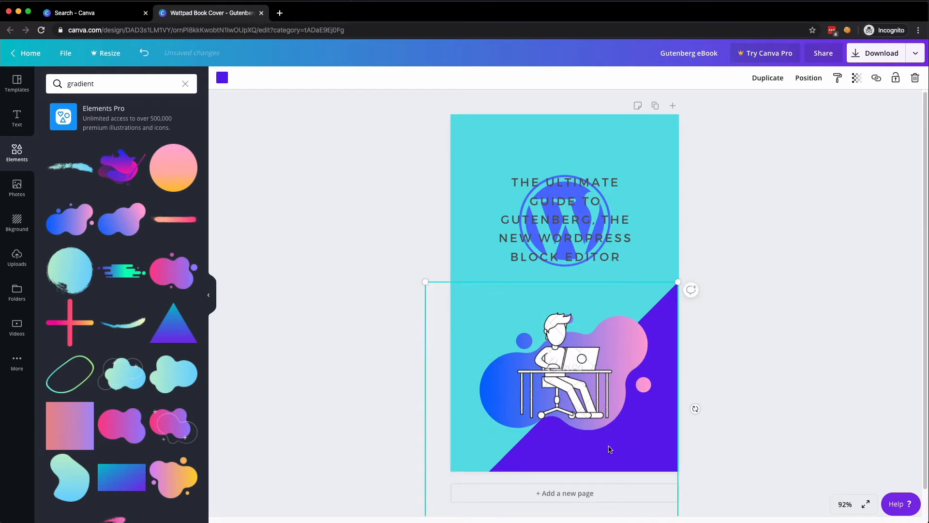
{"action": "key", "text": "Delete"}
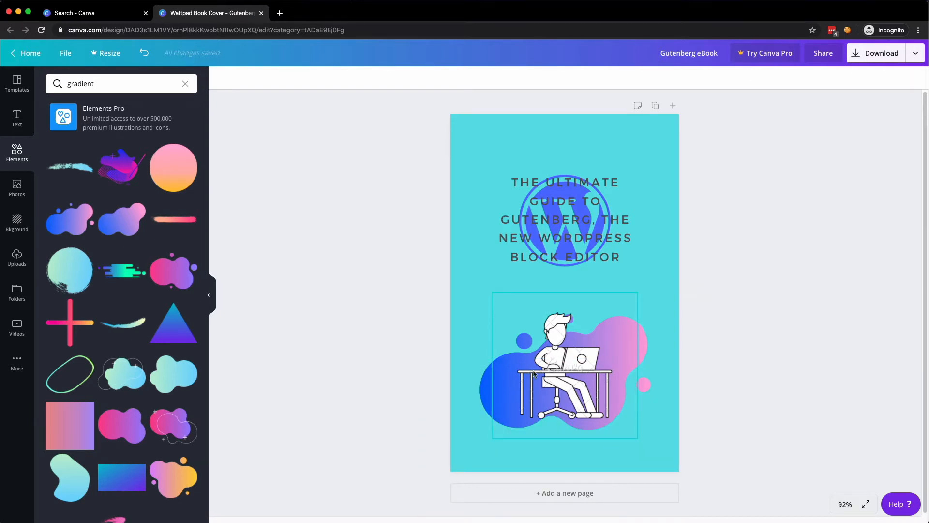
Duplicate the blue-to-pink gradient blob and place the copy in the cover's upper-left corner, partly off the page.
{"action": "left_click", "coordinate": [490, 387]}
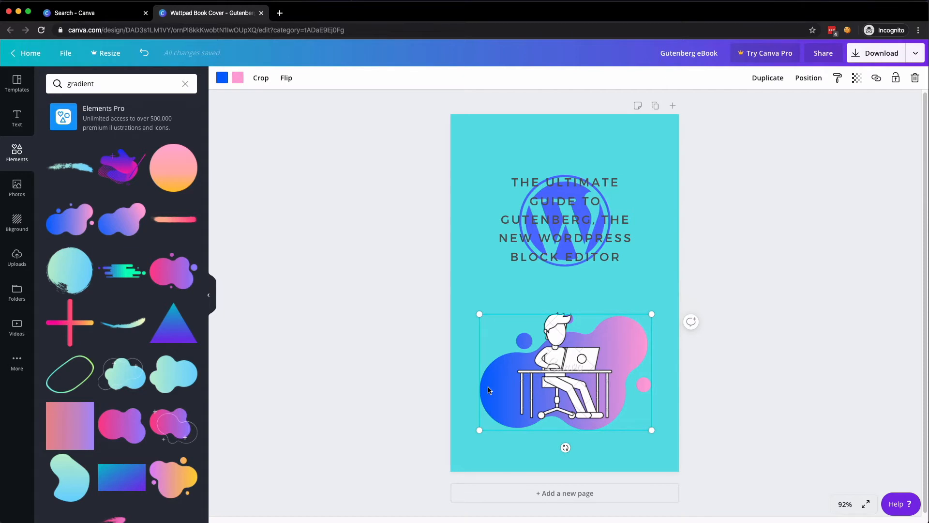
{"action": "key", "text": "super+d"}
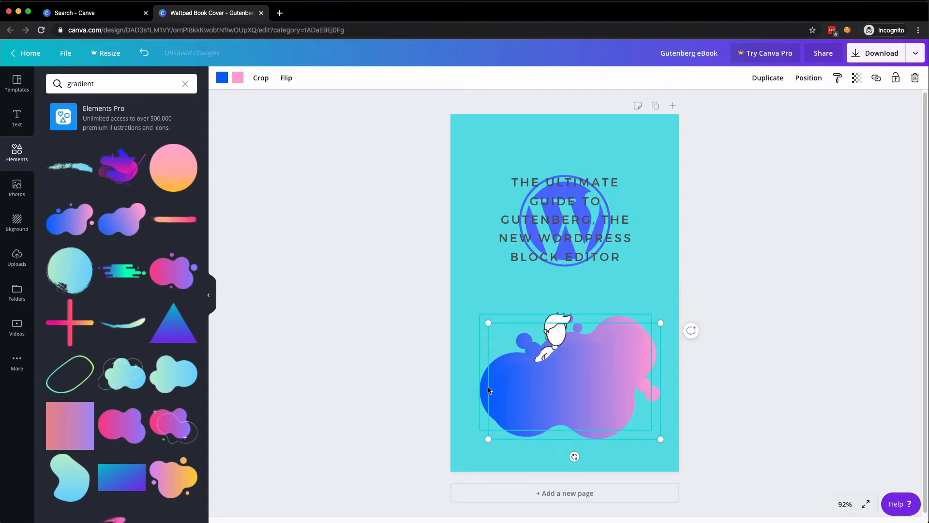
{"action": "left_click_drag", "start_coordinate": [582, 387], "coordinate": [442, 152]}
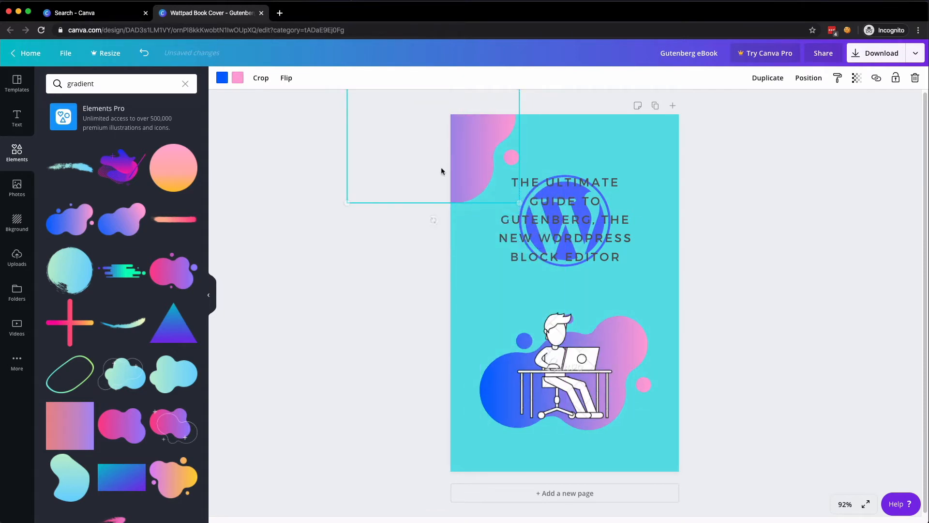
Duplicate the corner blob, place the copy partly off the cover's right edge beside the title, and send it backward behind the text.
{"action": "key", "text": "super+d"}
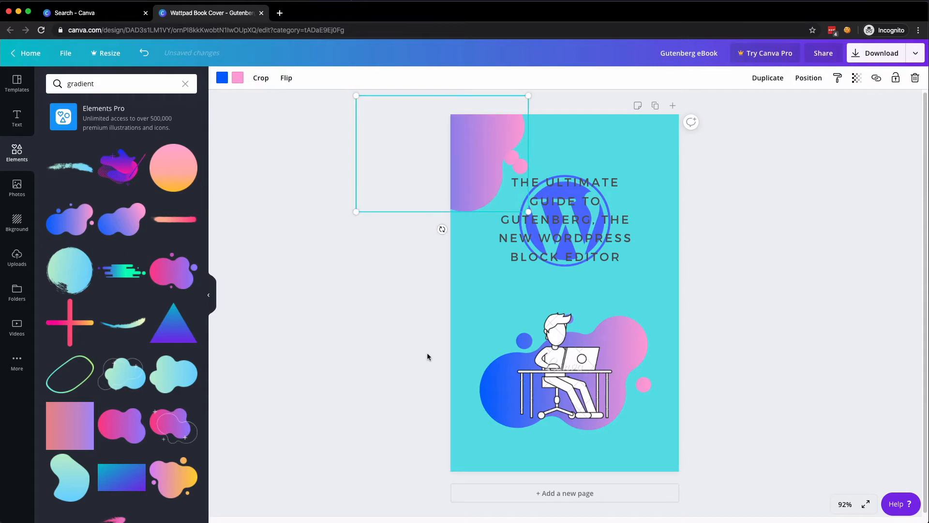
{"action": "left_click_drag", "start_coordinate": [463, 184], "coordinate": [717, 259]}
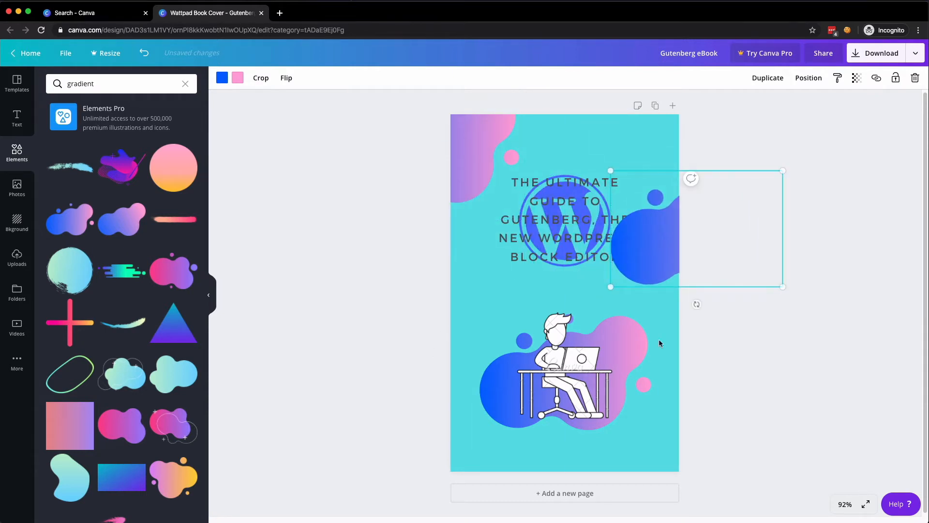
{"action": "left_click", "coordinate": [817, 79]}
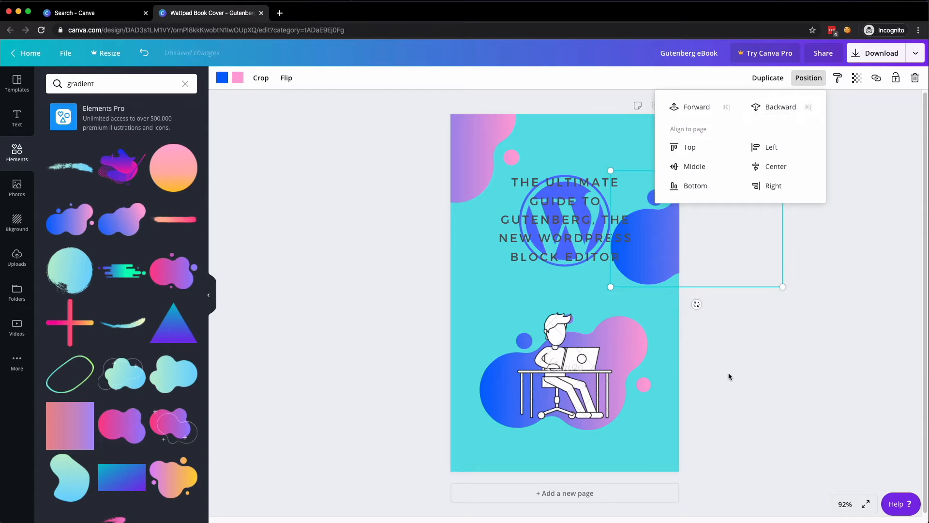
{"action": "left_click", "coordinate": [749, 369]}
{"action": "left_click", "coordinate": [657, 276]}
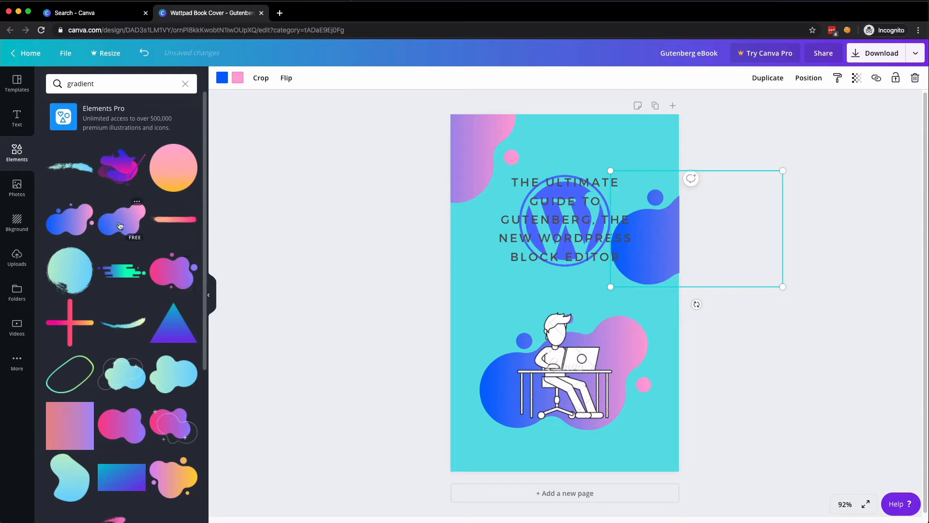
Add the pink-to-purple gradient blob with small dots, enlarge it, and place it mostly off the cover's lower-left corner.
{"action": "left_click", "coordinate": [175, 268]}
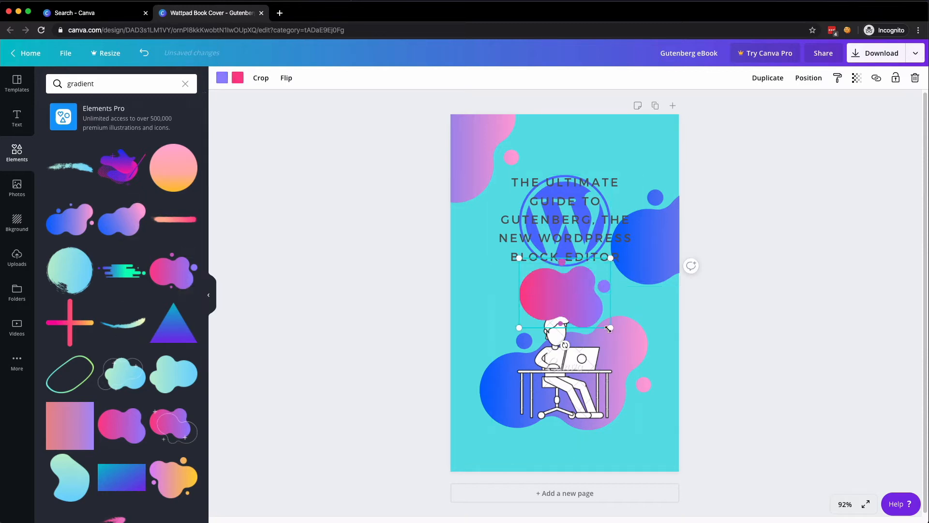
{"action": "left_click_drag", "start_coordinate": [610, 329], "coordinate": [691, 388]}
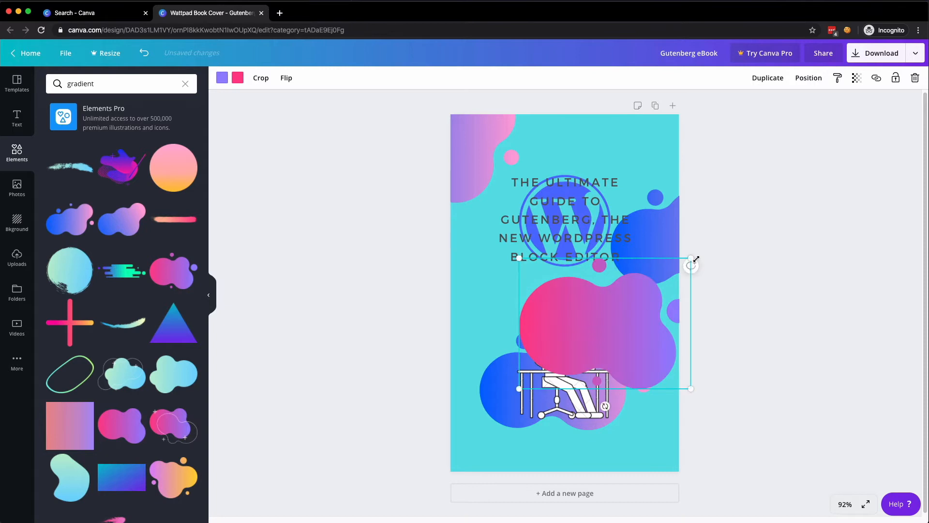
{"action": "left_click_drag", "start_coordinate": [601, 315], "coordinate": [437, 474]}
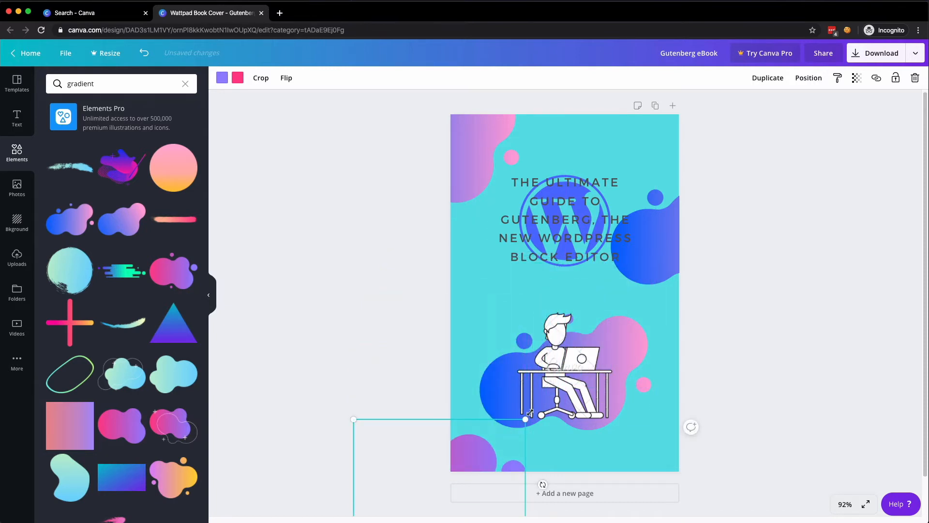
{"action": "left_click_drag", "start_coordinate": [526, 419], "coordinate": [527, 417]}
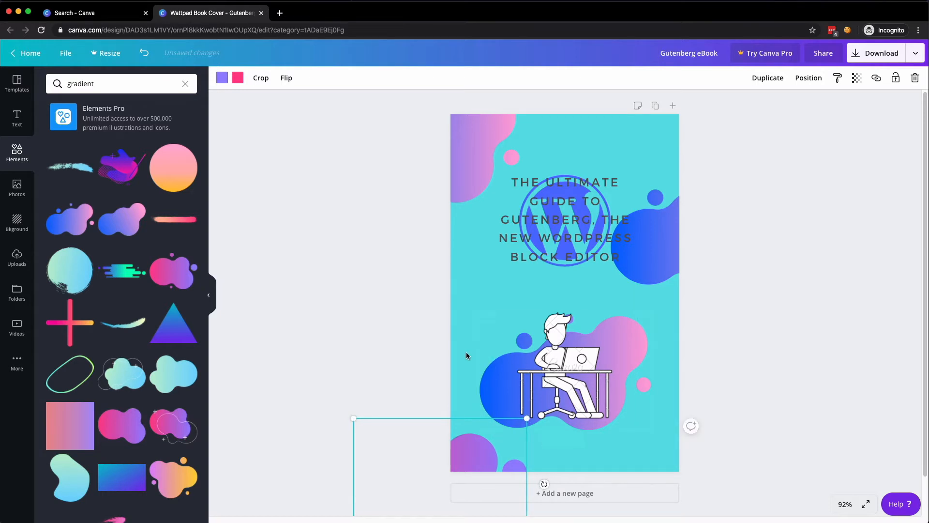
{"action": "left_click", "coordinate": [332, 296]}
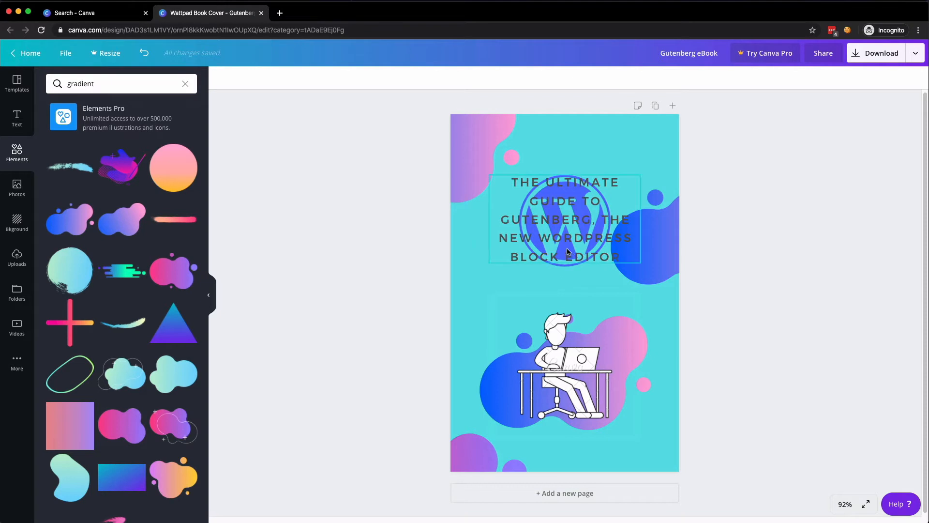
Duplicate the cover page and delete the title, WordPress logo, seated person and the blob behind the person from page 2.
{"action": "left_click", "coordinate": [657, 106]}
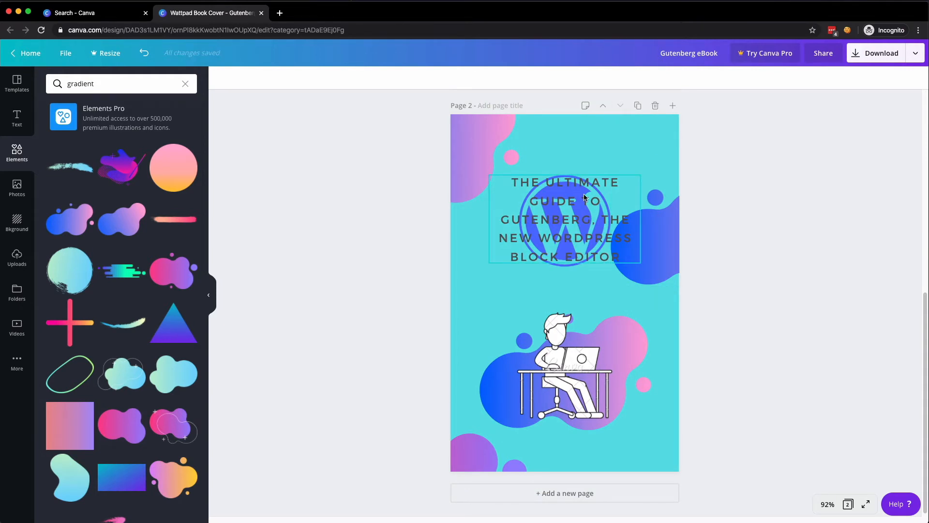
{"action": "left_click", "coordinate": [567, 203]}
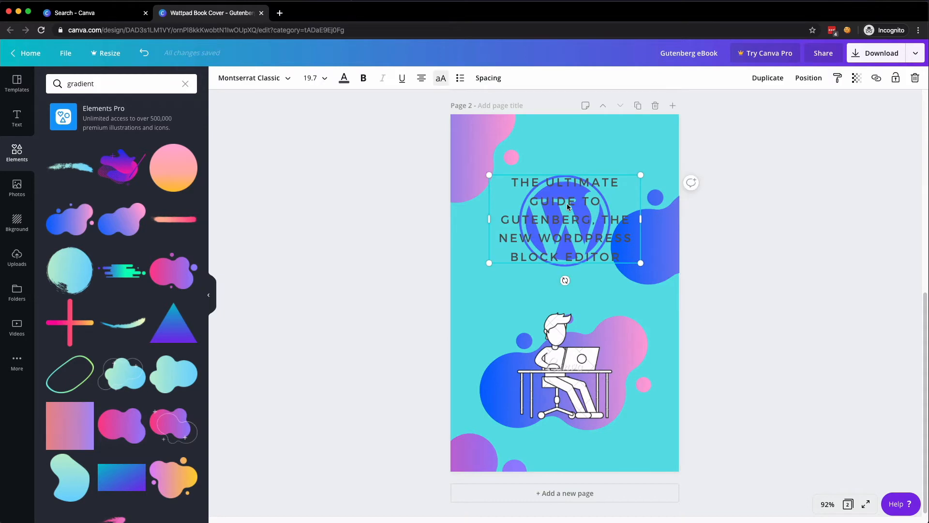
{"action": "key", "text": "Delete"}
{"action": "left_click", "coordinate": [567, 202]}
{"action": "key", "text": "Delete"}
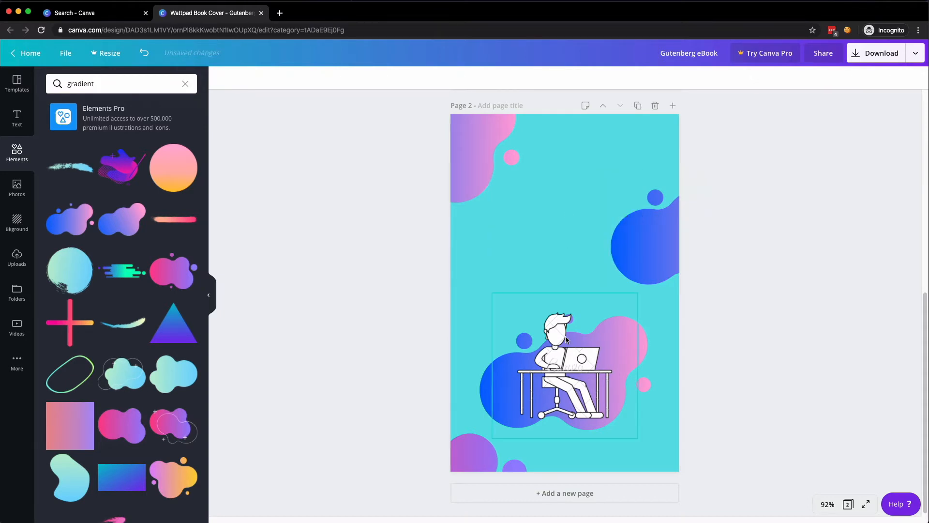
{"action": "left_click", "coordinate": [564, 347]}
{"action": "key", "text": "Delete"}
{"action": "left_click", "coordinate": [565, 355]}
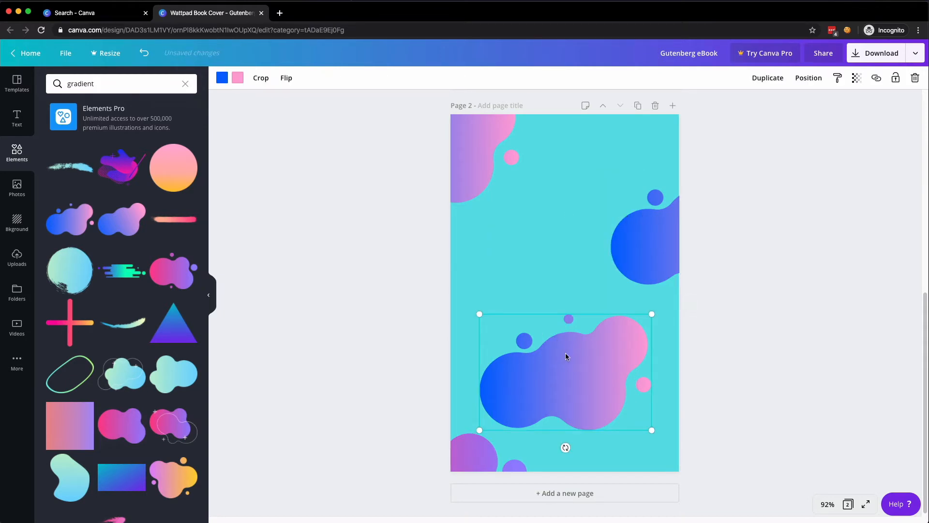
{"action": "key", "text": "Delete"}
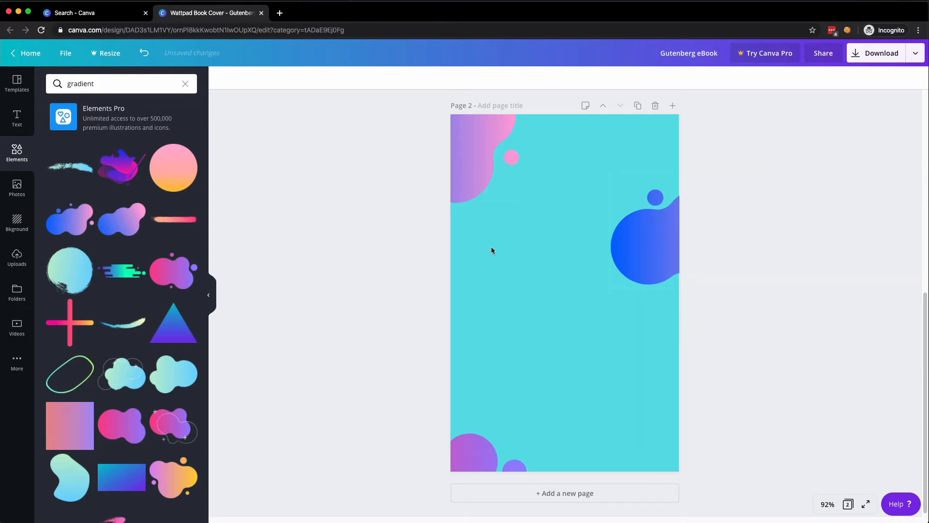
Add the green-to-purple gradient stripes to page 2, enlarge and tilt them, and place them partly off the lower right edge.
{"action": "left_click", "coordinate": [125, 275]}
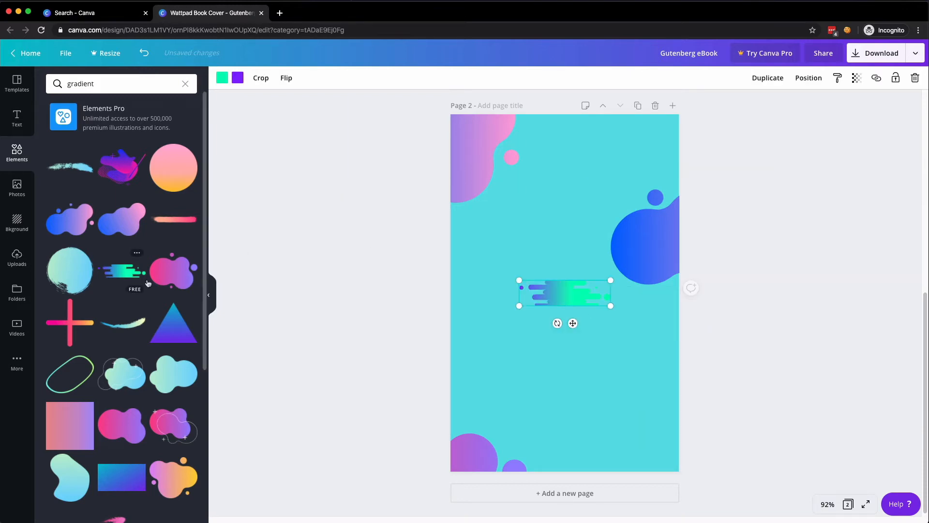
{"action": "left_click_drag", "start_coordinate": [610, 306], "coordinate": [679, 324]}
{"action": "left_click_drag", "start_coordinate": [599, 342], "coordinate": [580, 338]}
{"action": "left_click_drag", "start_coordinate": [584, 301], "coordinate": [681, 416]}
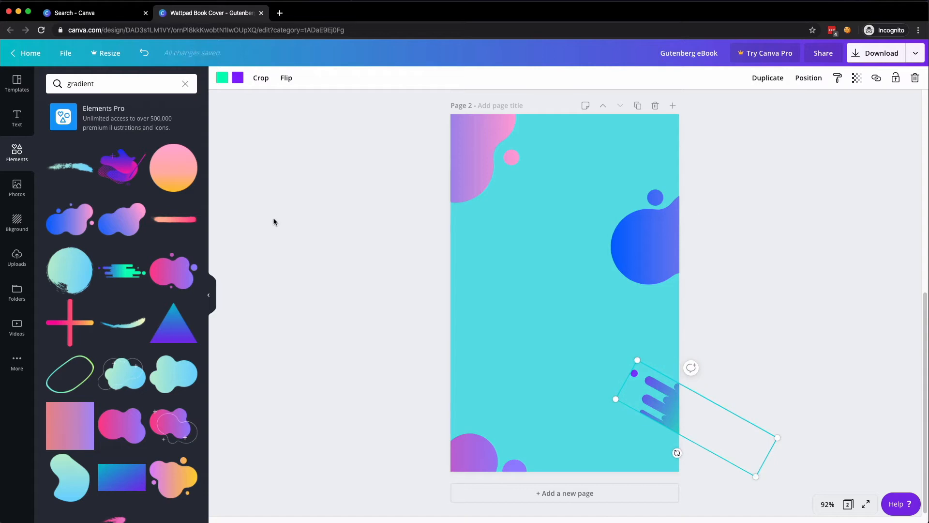
Duplicate the gradient stripes, place the copy partly off page 2's left edge below the corner blob, and reduce its tilt.
{"action": "key", "text": "super+d"}
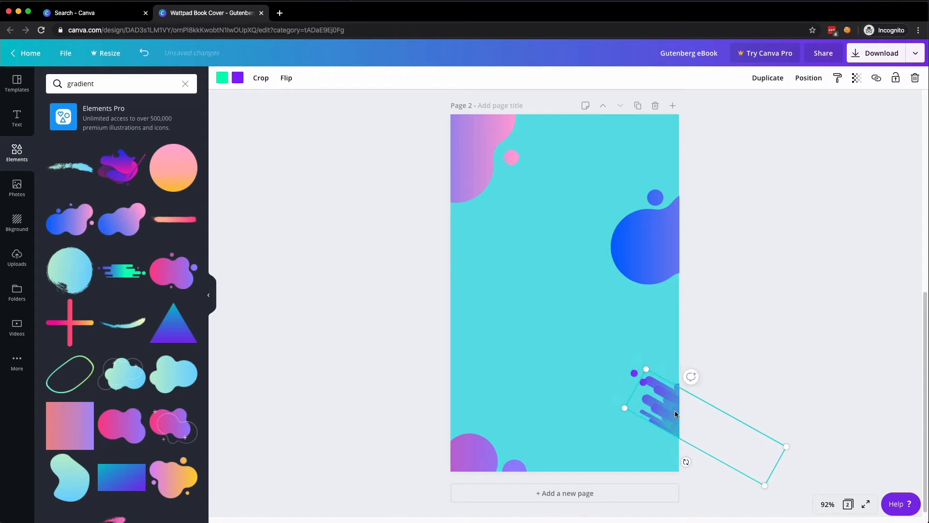
{"action": "left_click_drag", "start_coordinate": [675, 414], "coordinate": [412, 243]}
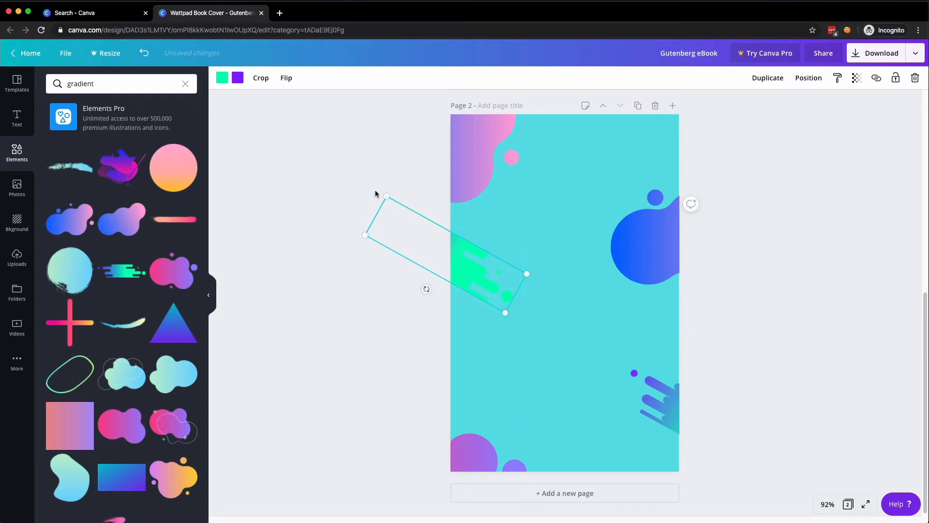
{"action": "mouse_move", "coordinate": [426, 289]}
{"action": "left_mouse_down"}
{"action": "mouse_move", "coordinate": [434, 290]}
{"action": "mouse_move", "coordinate": [420, 294]}
{"action": "mouse_move", "coordinate": [432, 296]}
{"action": "left_mouse_up"}
{"action": "left_click_drag", "start_coordinate": [464, 254], "coordinate": [473, 267]}
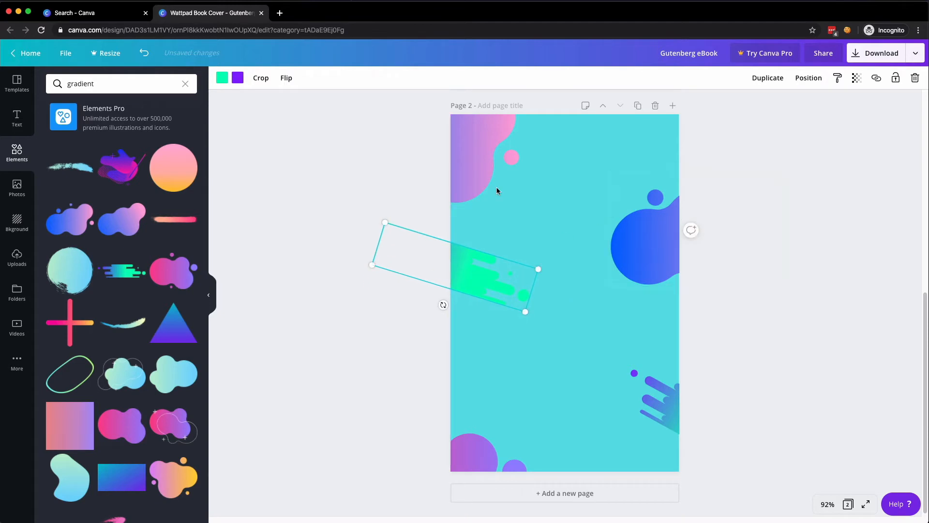
{"action": "left_click_drag", "start_coordinate": [347, 92], "coordinate": [429, 313]}
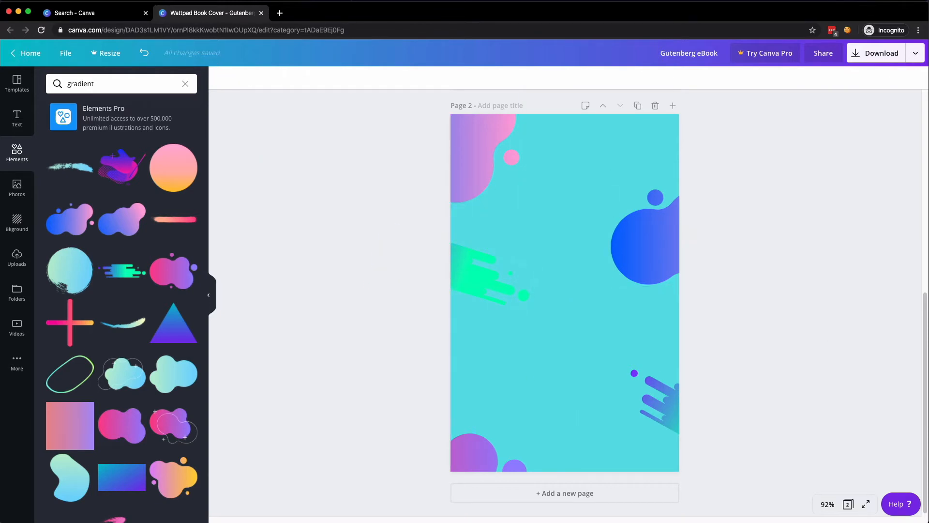
Add a square shape to page 2 and colour it white.
{"action": "left_click", "coordinate": [22, 225]}
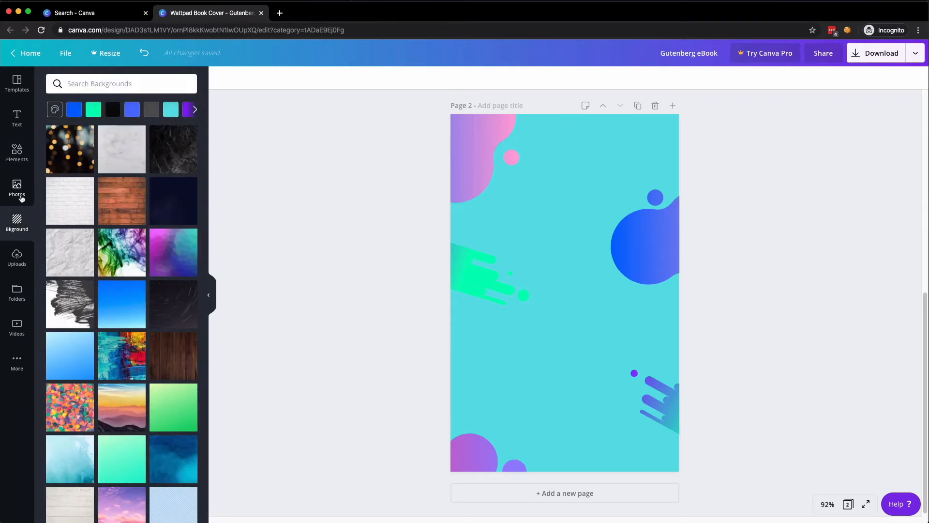
{"action": "left_click", "coordinate": [21, 159]}
{"action": "left_click", "coordinate": [21, 159]}
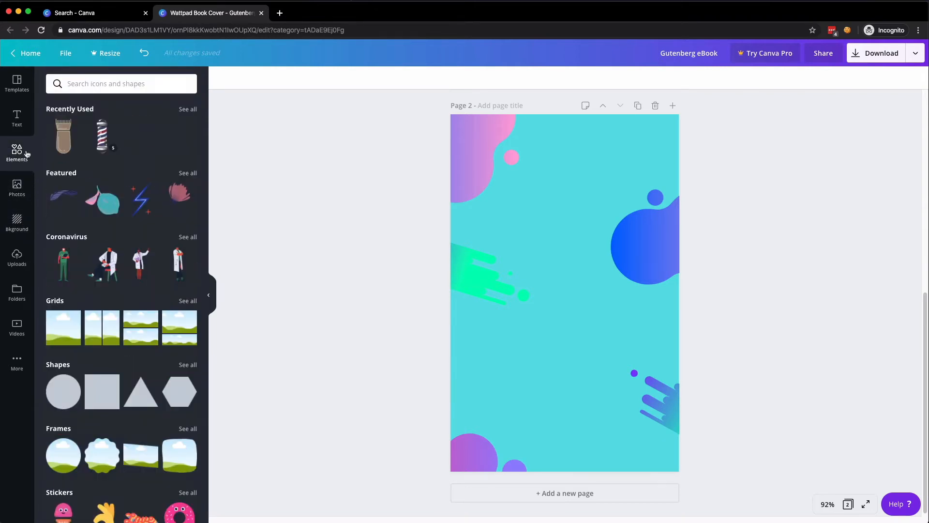
{"action": "left_click", "coordinate": [106, 386]}
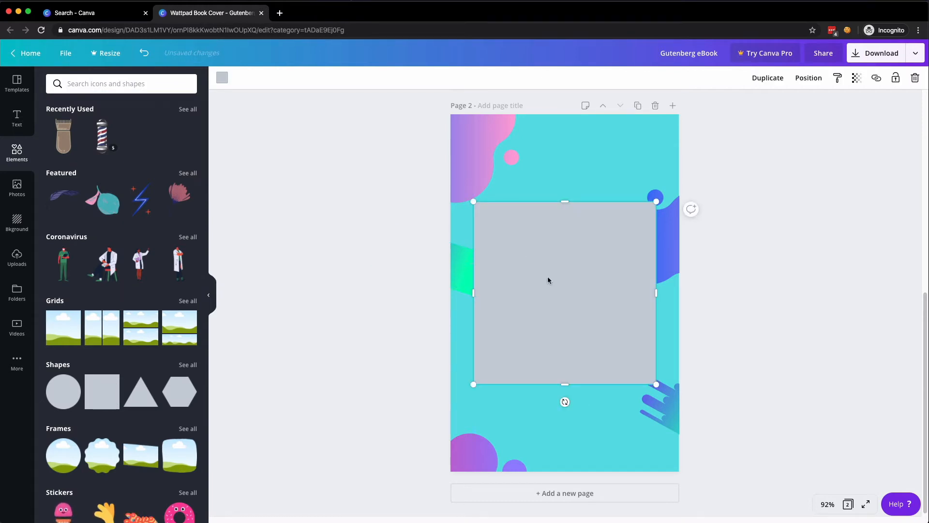
{"action": "left_click", "coordinate": [222, 77]}
{"action": "left_click", "coordinate": [186, 200]}
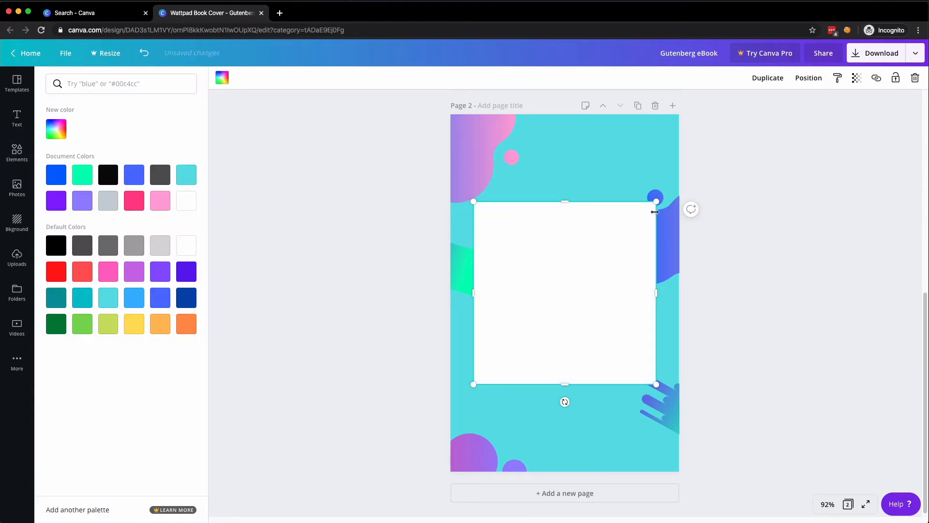
Stretch the white square to page 2's bottom and right edges, leaving a narrow band of background above and beside it.
{"action": "left_click_drag", "start_coordinate": [567, 203], "coordinate": [567, 134]}
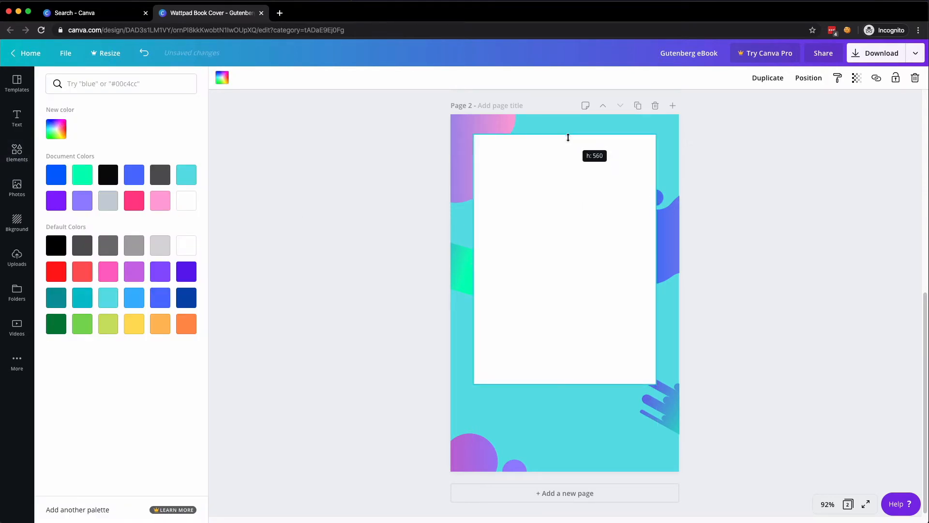
{"action": "left_click_drag", "start_coordinate": [566, 388], "coordinate": [562, 470]}
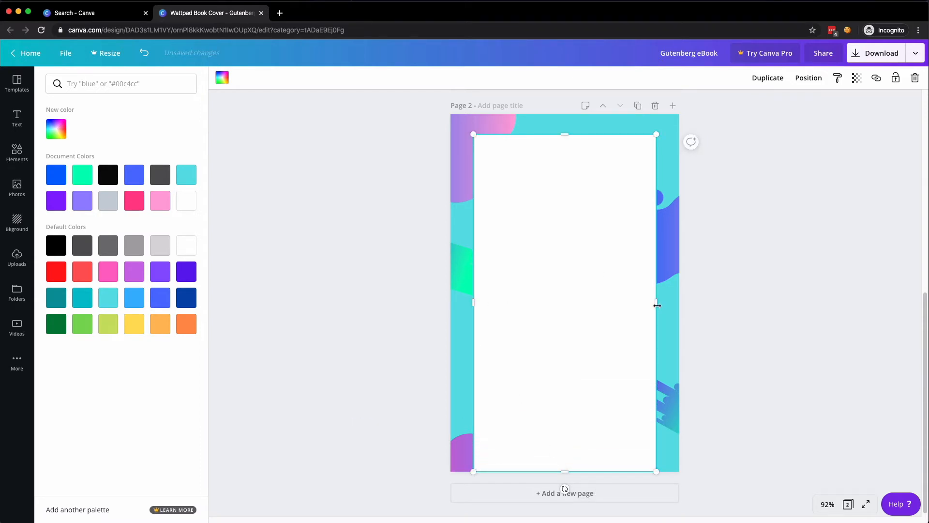
{"action": "left_click_drag", "start_coordinate": [657, 305], "coordinate": [679, 304]}
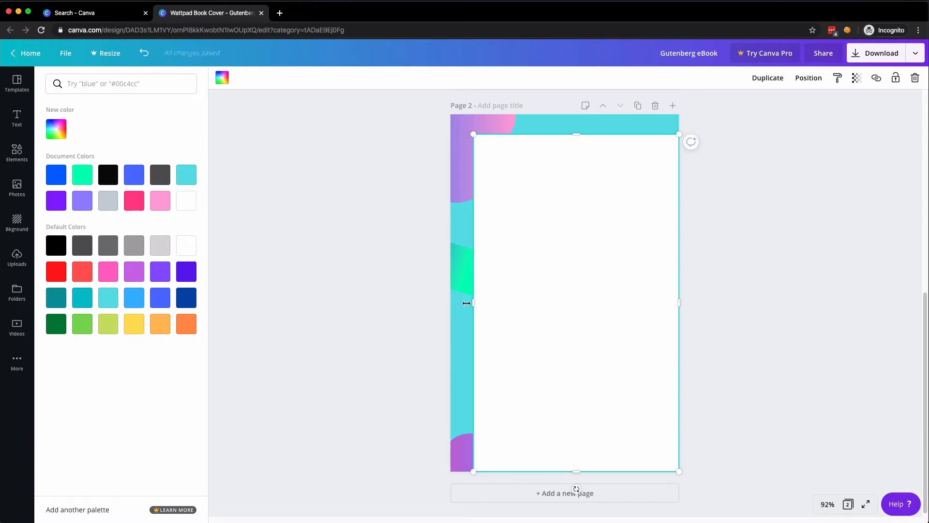
{"action": "mouse_move", "coordinate": [466, 303]}
{"action": "left_mouse_down"}
{"action": "mouse_move", "coordinate": [455, 303]}
{"action": "mouse_move", "coordinate": [483, 304]}
{"action": "left_mouse_up"}
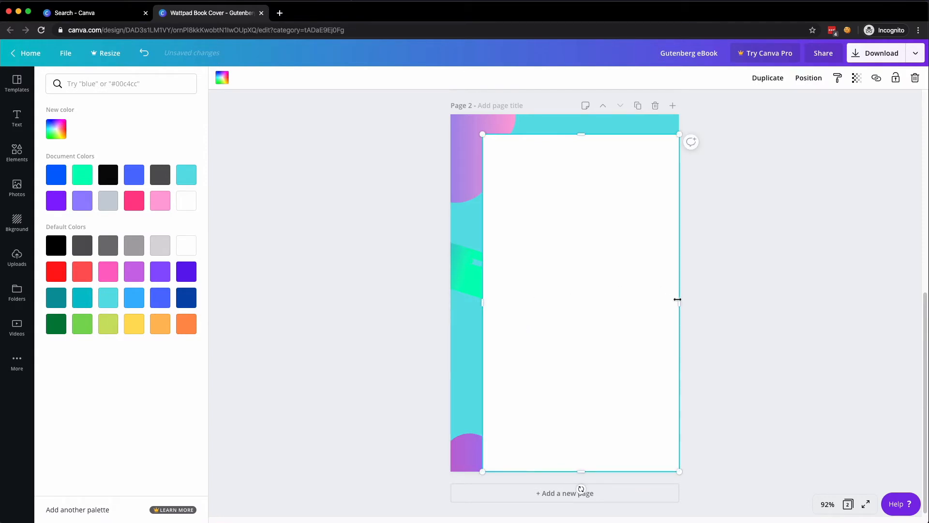
Resize and reposition the white rectangle on page 2 to leave a narrow border of the decorated background on all four sides.
{"action": "left_click_drag", "start_coordinate": [677, 300], "coordinate": [645, 301]}
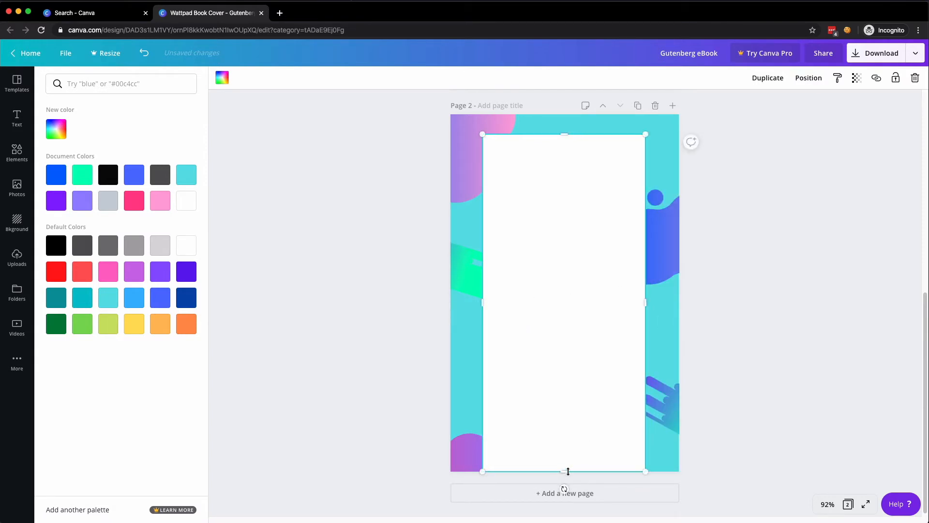
{"action": "left_click_drag", "start_coordinate": [568, 471], "coordinate": [568, 449]}
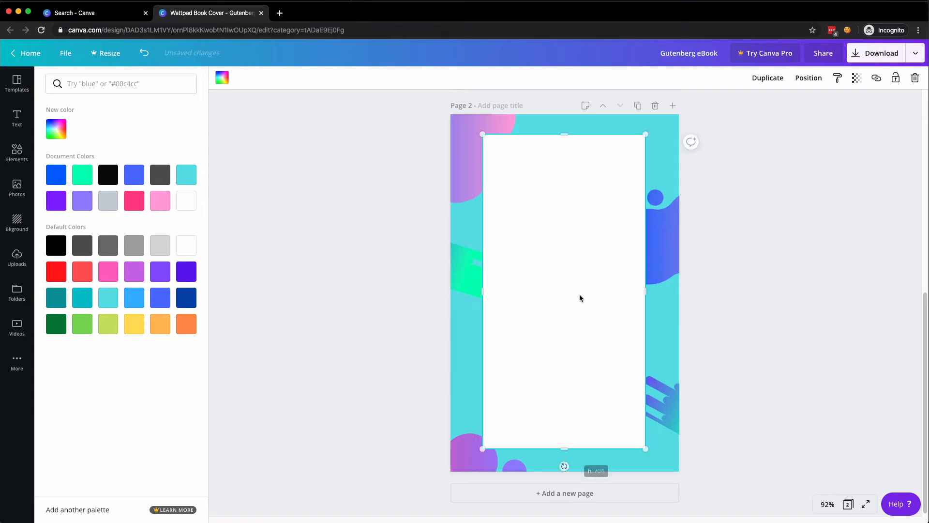
{"action": "left_click_drag", "start_coordinate": [576, 293], "coordinate": [573, 293]}
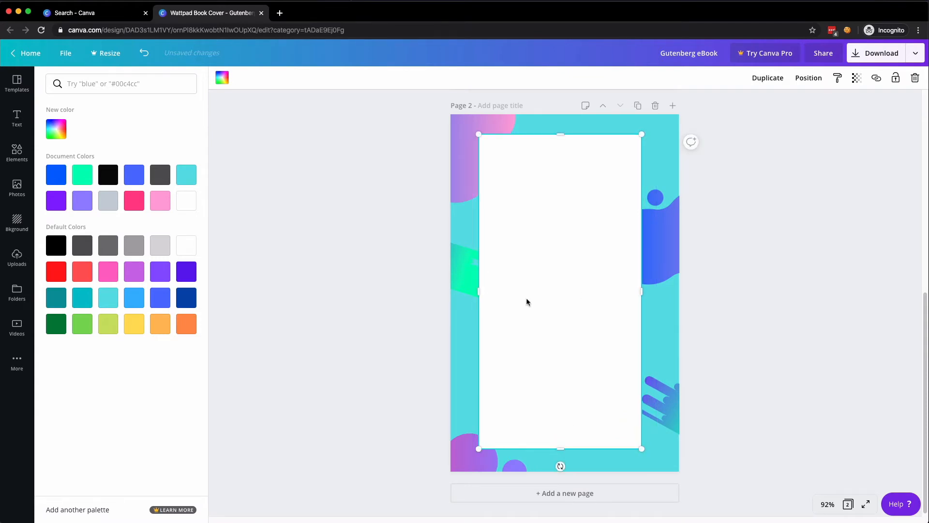
{"action": "left_click_drag", "start_coordinate": [481, 290], "coordinate": [475, 291]}
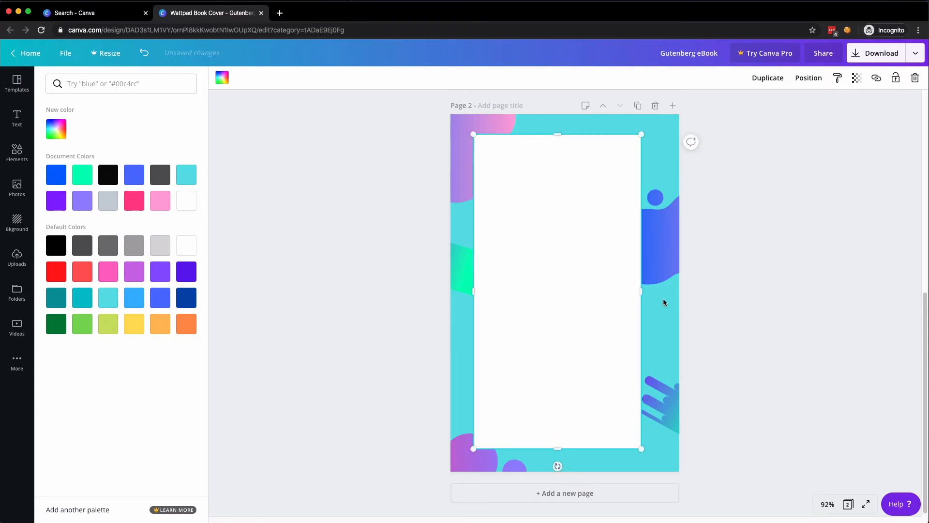
{"action": "left_click_drag", "start_coordinate": [641, 291], "coordinate": [660, 293]}
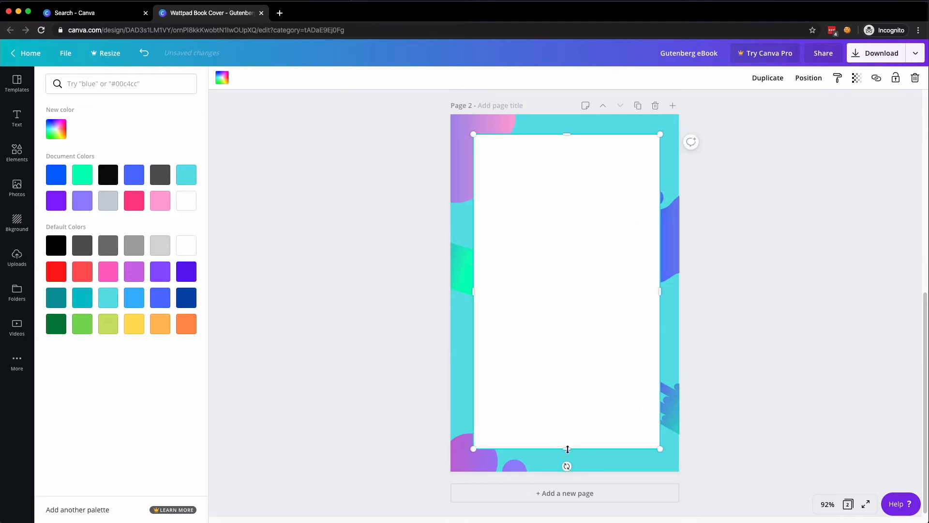
{"action": "left_click_drag", "start_coordinate": [474, 449], "coordinate": [463, 457]}
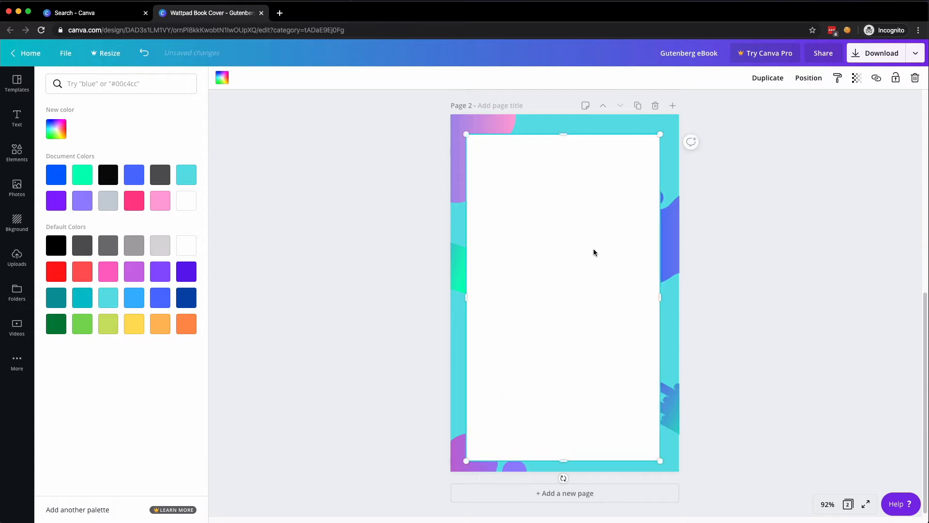
{"action": "left_click_drag", "start_coordinate": [661, 133], "coordinate": [665, 126]}
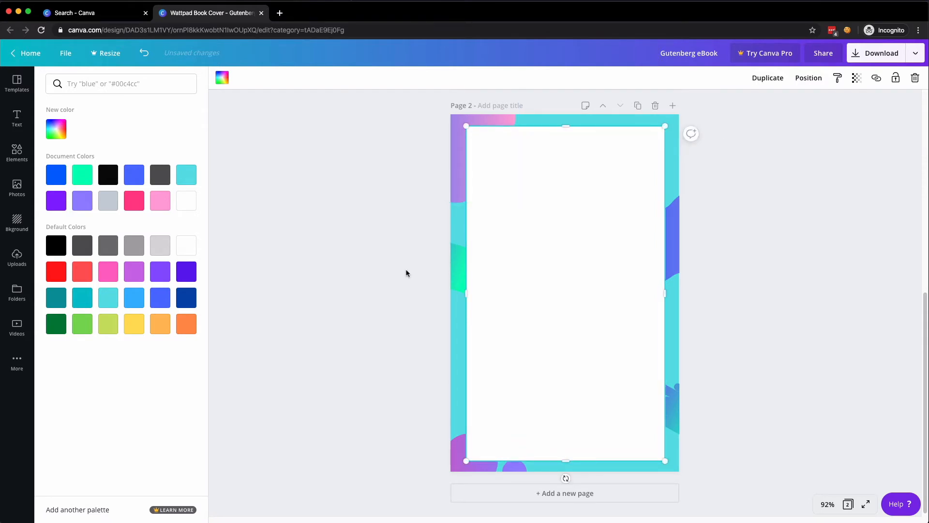
{"action": "left_click", "coordinate": [396, 278]}
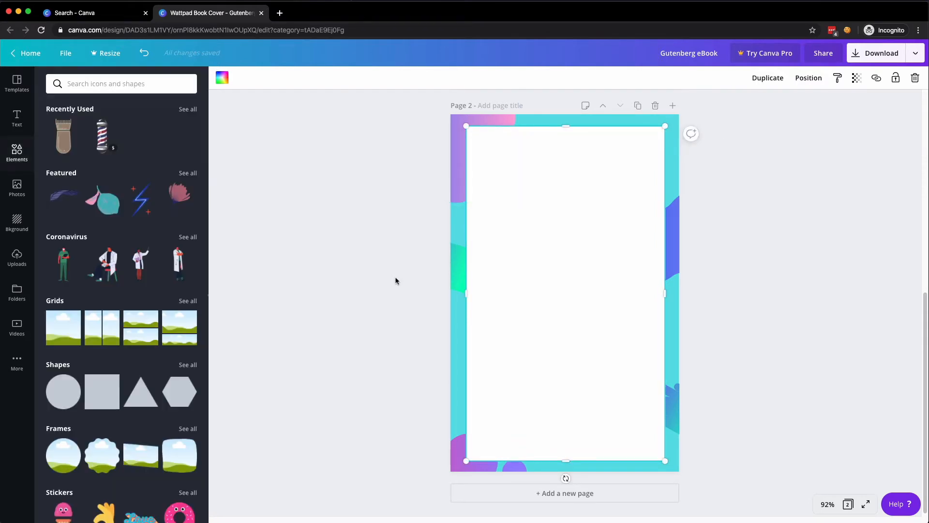
{"action": "left_click", "coordinate": [793, 263]}
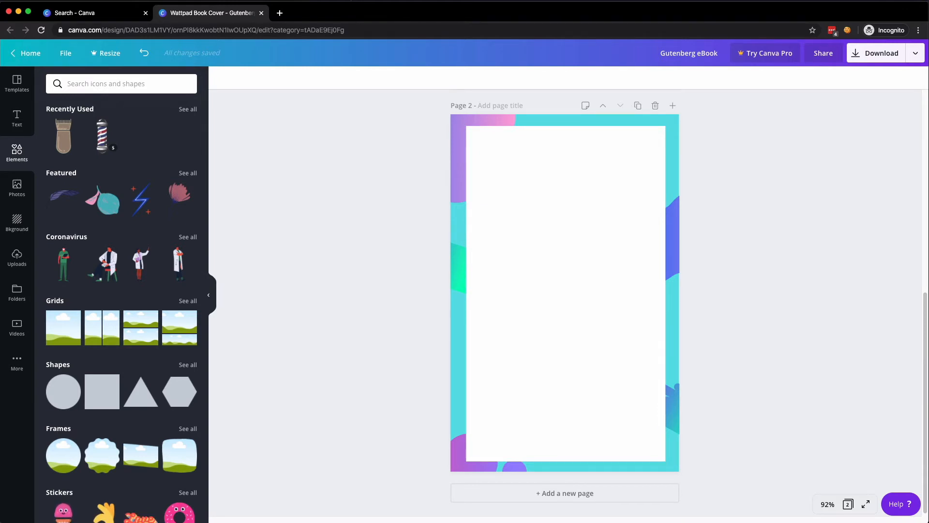
Switch to the Google Docs article and copy the intro paragraphs from "The biggest new feature" through "Let's get started.".
{"action": "left_click", "coordinate": [1, 263]}
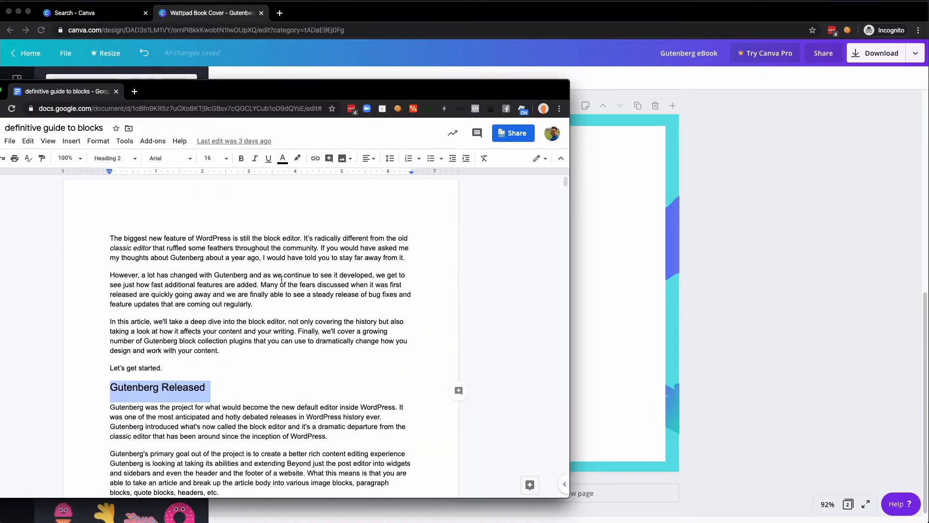
{"action": "left_click", "coordinate": [249, 373]}
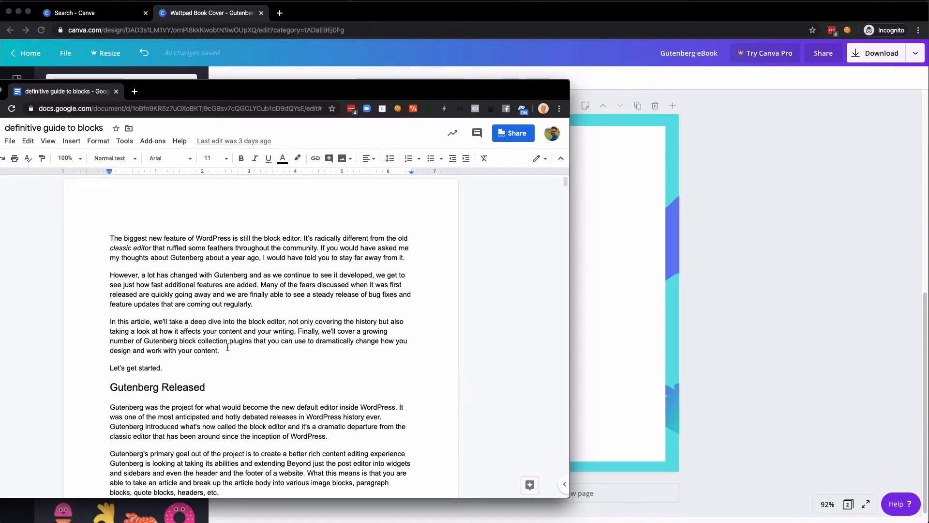
{"action": "left_click_drag", "start_coordinate": [163, 369], "coordinate": [96, 237]}
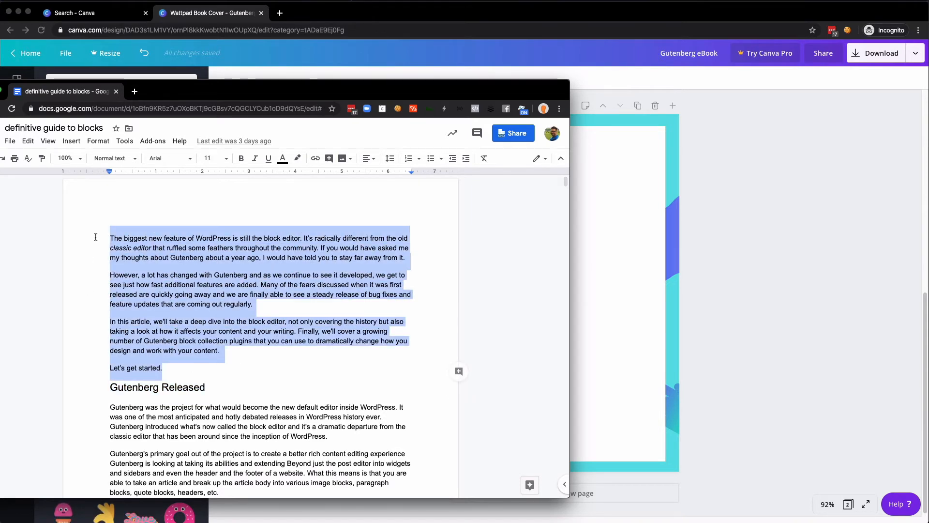
Return to the Canva design, add a body text box to page 2, and paste the copied intro into it.
{"action": "left_click", "coordinate": [744, 166]}
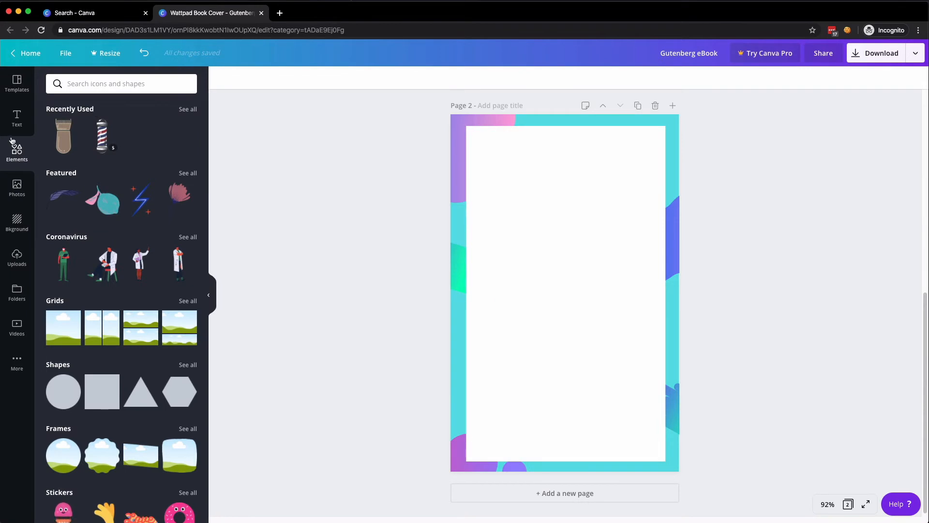
{"action": "left_click", "coordinate": [17, 117]}
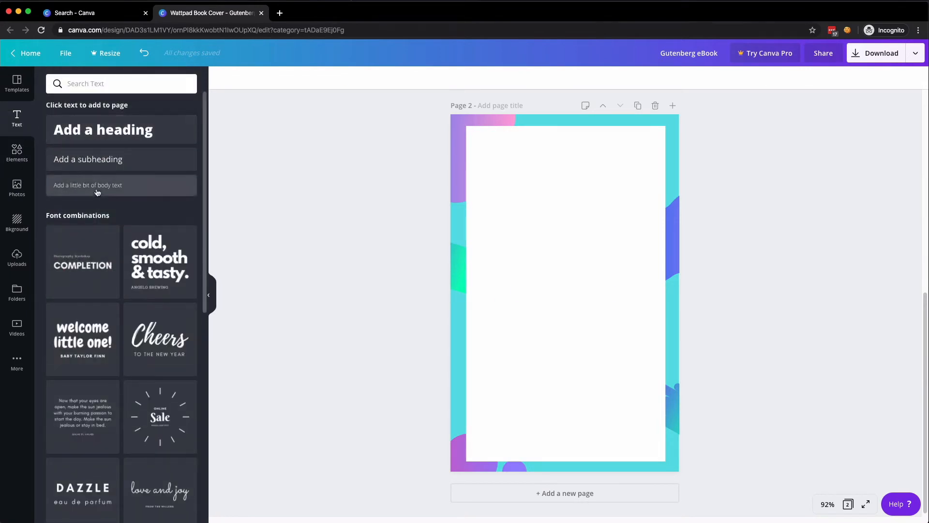
{"action": "left_click", "coordinate": [97, 192]}
{"action": "key", "text": "ctrl+v"}
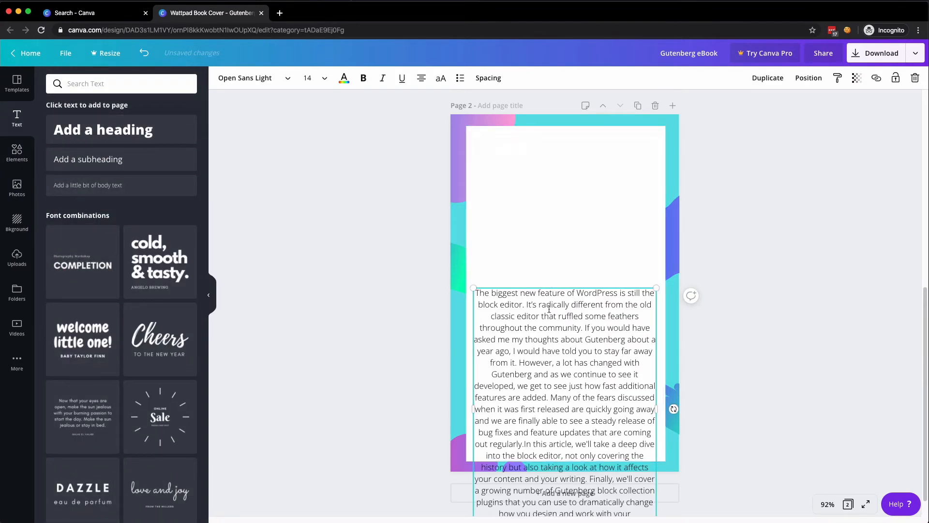
Left-align the pasted intro text and move the text box up so it sits inside the white area.
{"action": "left_click", "coordinate": [422, 80]}
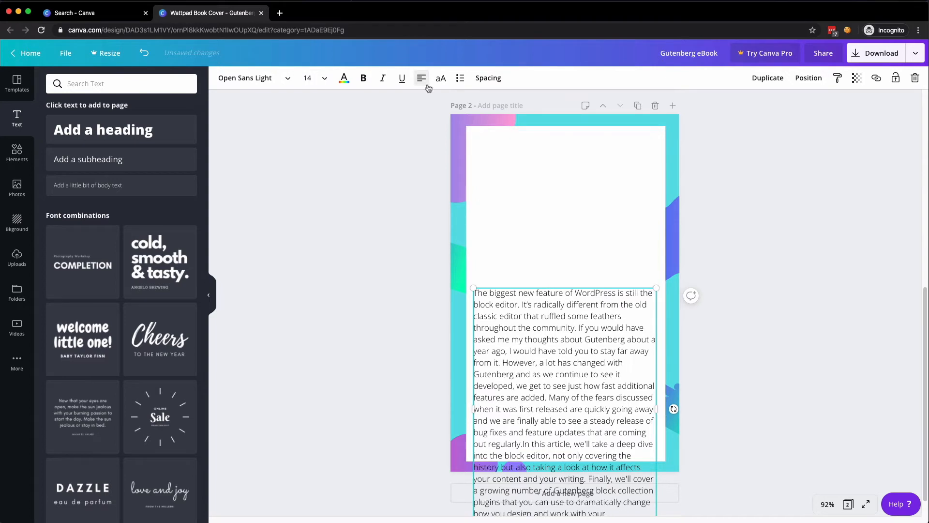
{"action": "left_click", "coordinate": [394, 342]}
{"action": "left_click", "coordinate": [506, 345]}
{"action": "left_click_drag", "start_coordinate": [587, 349], "coordinate": [588, 270]}
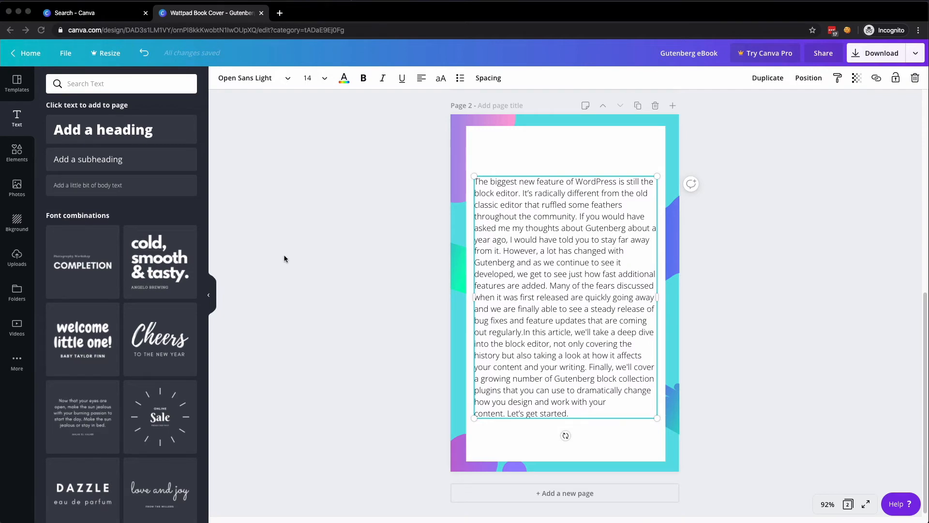
Delete the copied intro paragraphs from the Google Docs article, undo the deletion, and return to Canva.
{"action": "key", "text": "super+grave"}
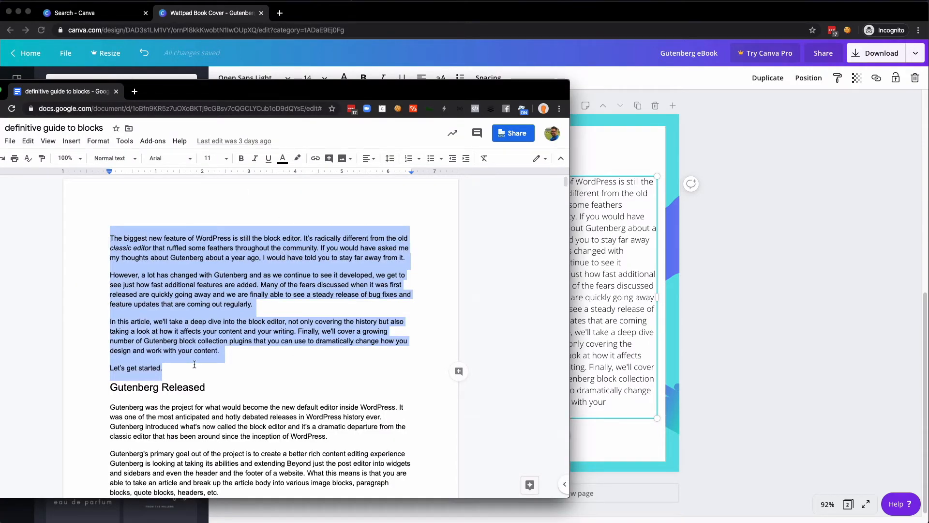
{"action": "key", "text": "BackSpace"}
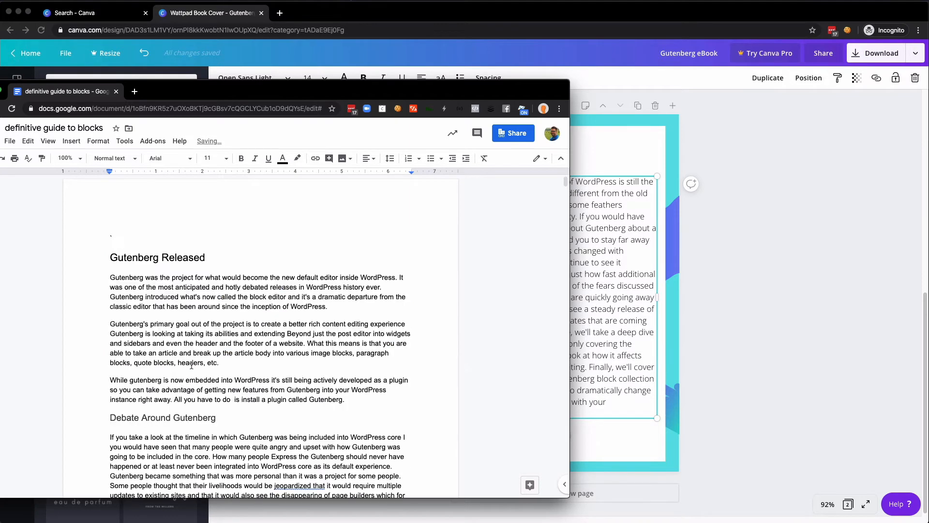
{"action": "key", "text": "super+z"}
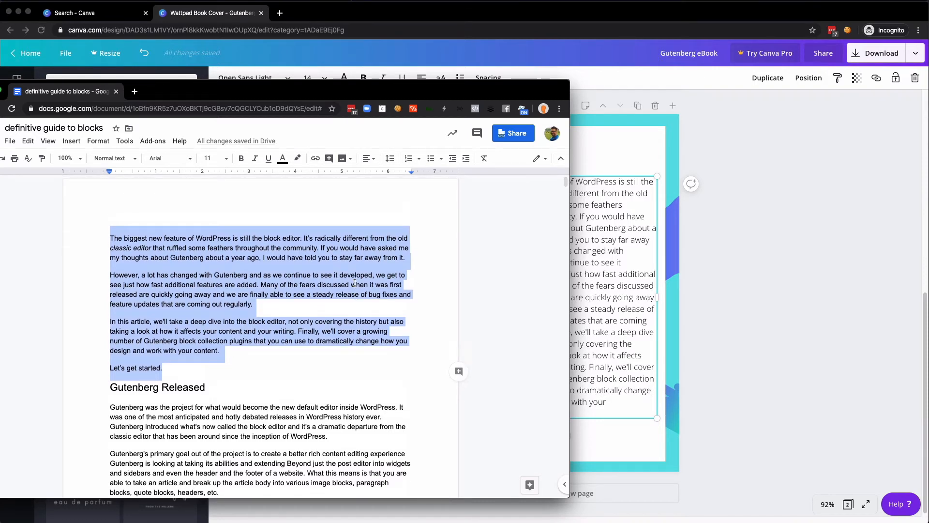
{"action": "left_click", "coordinate": [748, 246]}
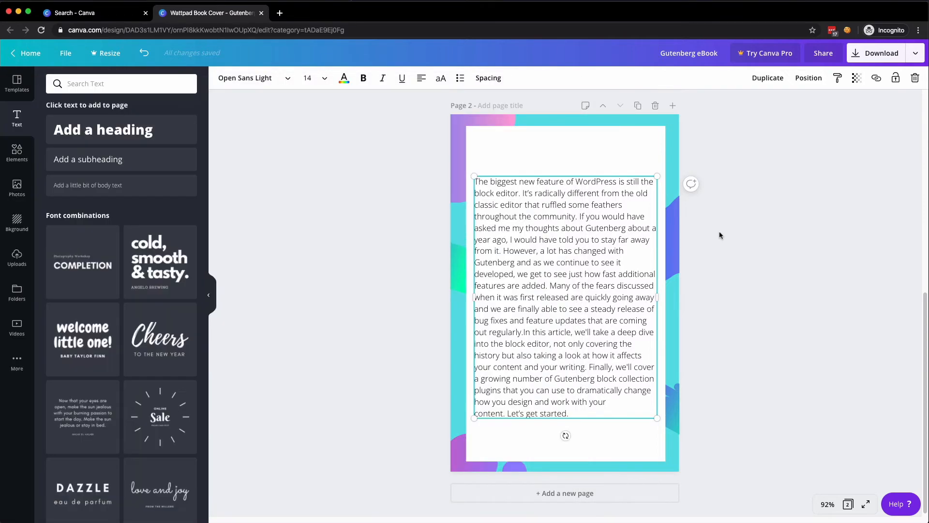
Check the first paragraph break in the Google Docs article and insert a matching blank line before "However" in page 2's text.
{"action": "left_click", "coordinate": [580, 217]}
{"action": "key", "text": "super+Tab"}
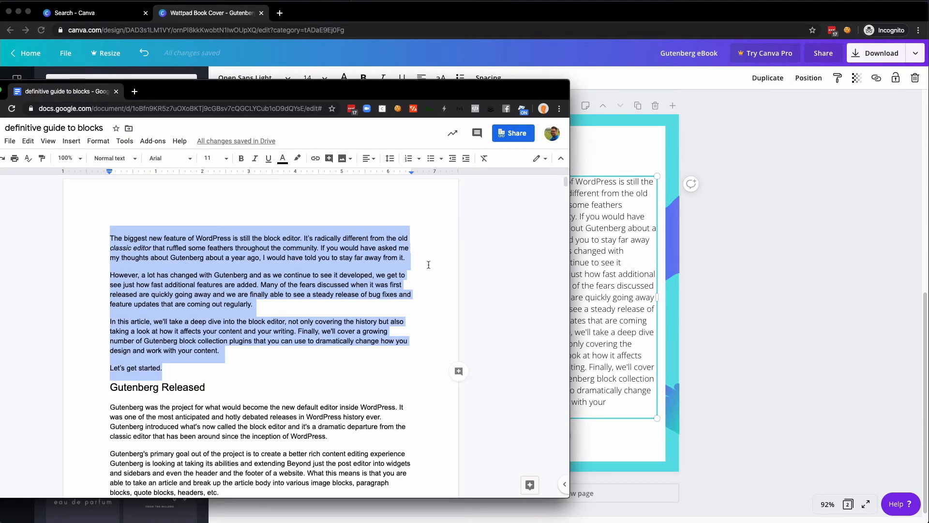
{"action": "left_click", "coordinate": [407, 262]}
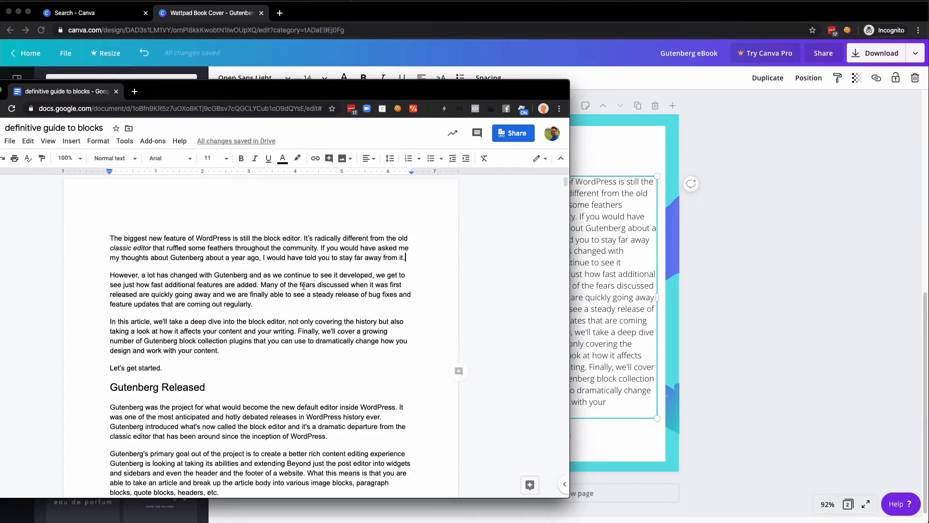
{"action": "double_click", "coordinate": [117, 277]}
{"action": "key", "text": "super+Tab"}
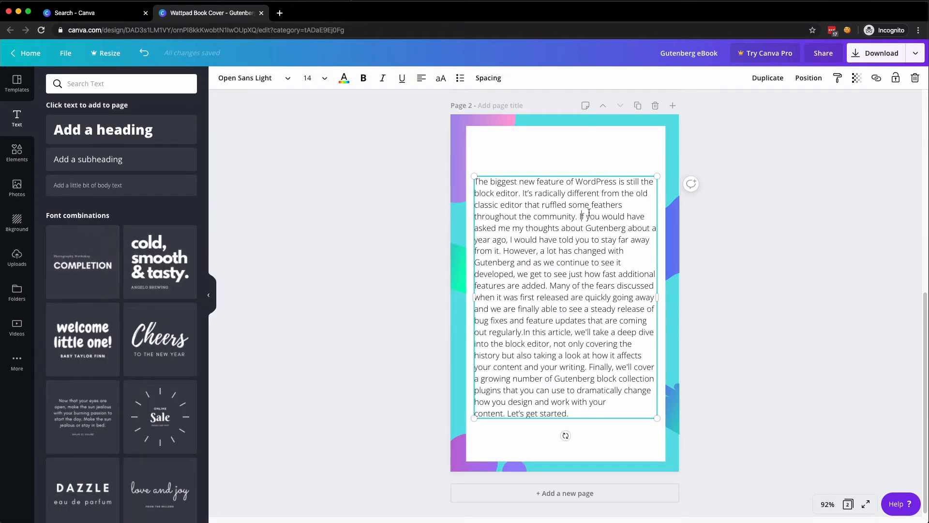
{"action": "left_click", "coordinate": [507, 251]}
{"action": "key", "text": "Return"}
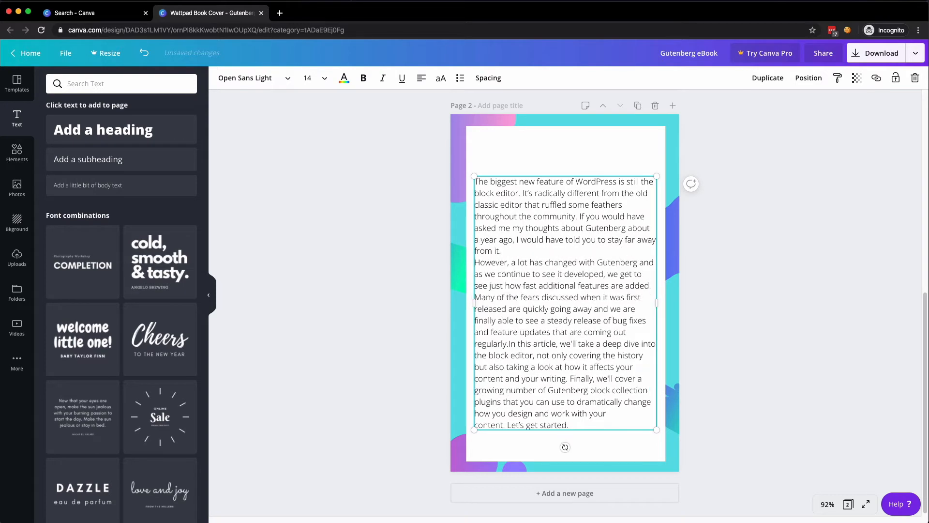
{"action": "key", "text": "Return"}
Check the next paragraph break in the Google Docs article and insert a blank line before "In this article" in page 2's text.
{"action": "key", "text": "super+grave"}
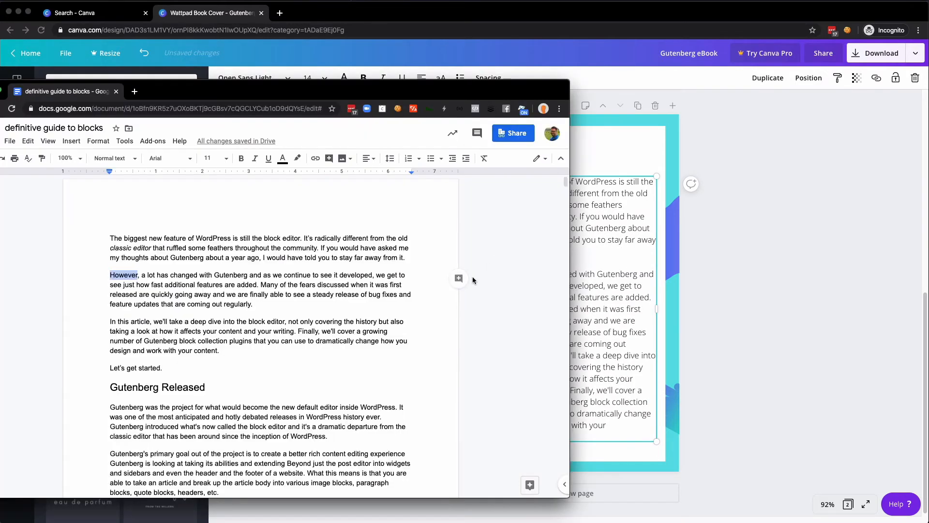
{"action": "key", "text": "super+grave"}
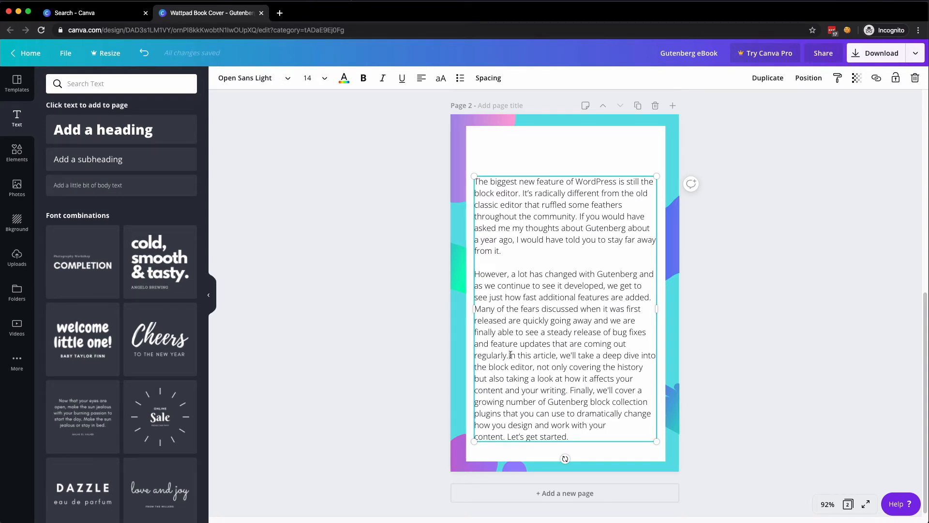
{"action": "left_click", "coordinate": [509, 355]}
{"action": "key", "text": "Return"}
{"action": "key", "text": "Return"}
{"action": "left_click", "coordinate": [363, 358]}
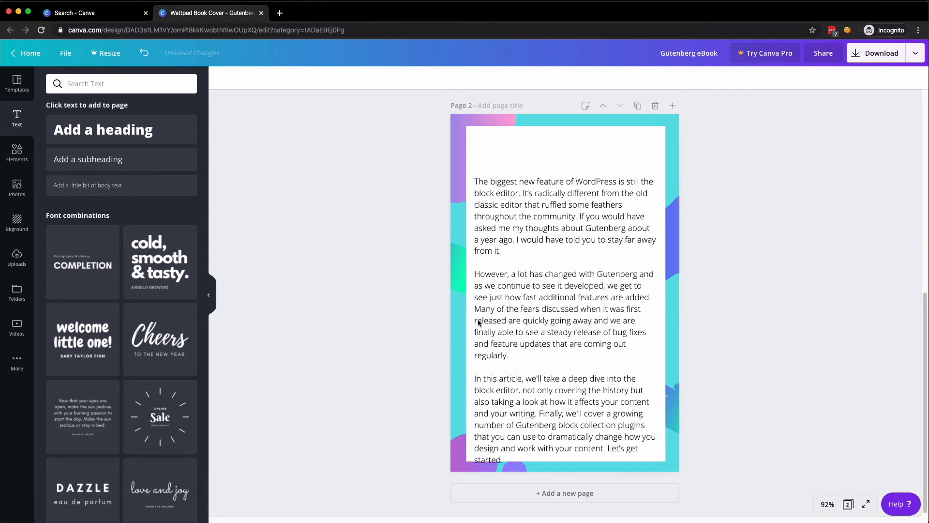
Move the intro text box up within the white area and set its line height to 1.45.
{"action": "left_click_drag", "start_coordinate": [525, 317], "coordinate": [525, 284]}
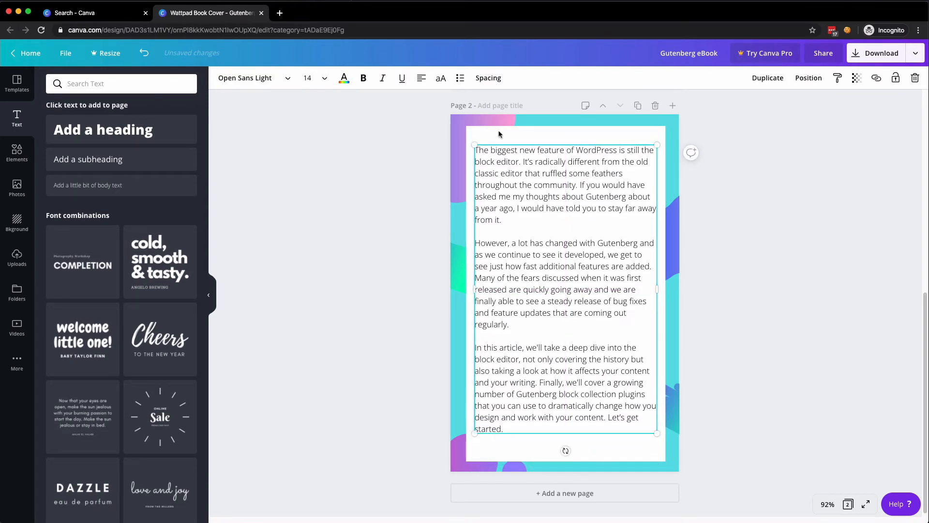
{"action": "left_click", "coordinate": [497, 80]}
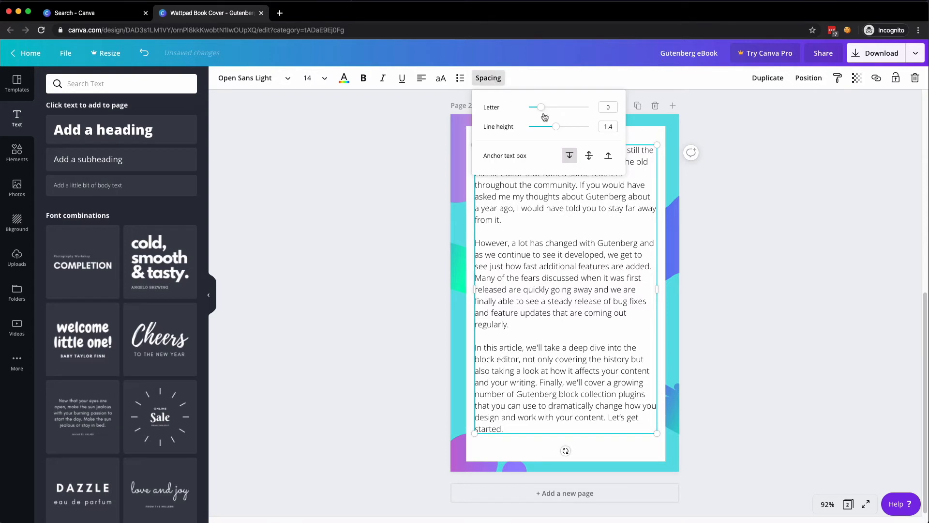
{"action": "left_click_drag", "start_coordinate": [557, 129], "coordinate": [558, 129]}
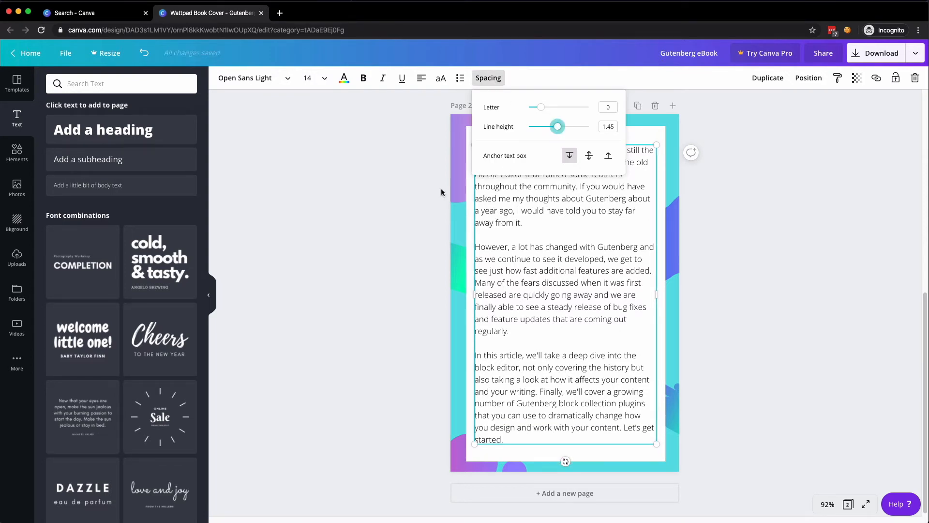
{"action": "left_click", "coordinate": [367, 228]}
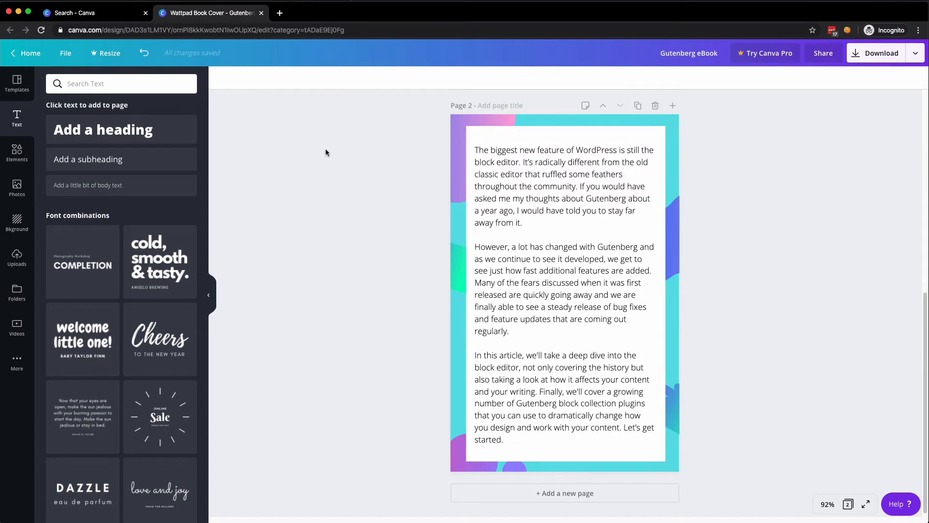
Change the intro text on page 2 to the Open Sans font at size 12.
{"action": "left_click", "coordinate": [534, 182]}
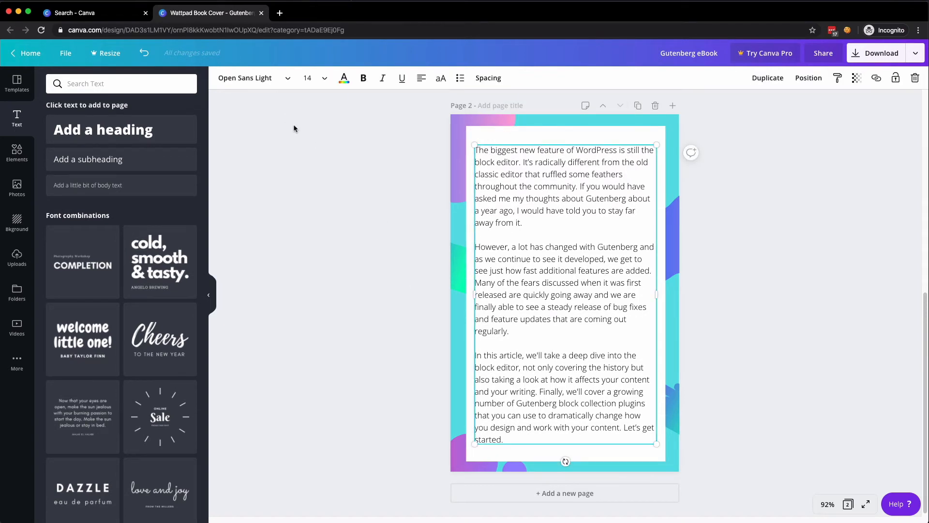
{"action": "left_click", "coordinate": [279, 79]}
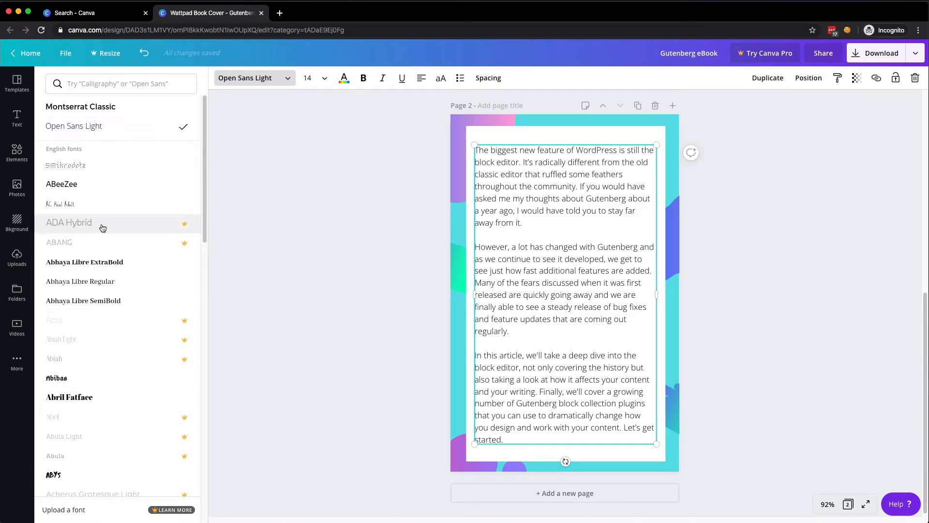
{"action": "left_click", "coordinate": [104, 87]}
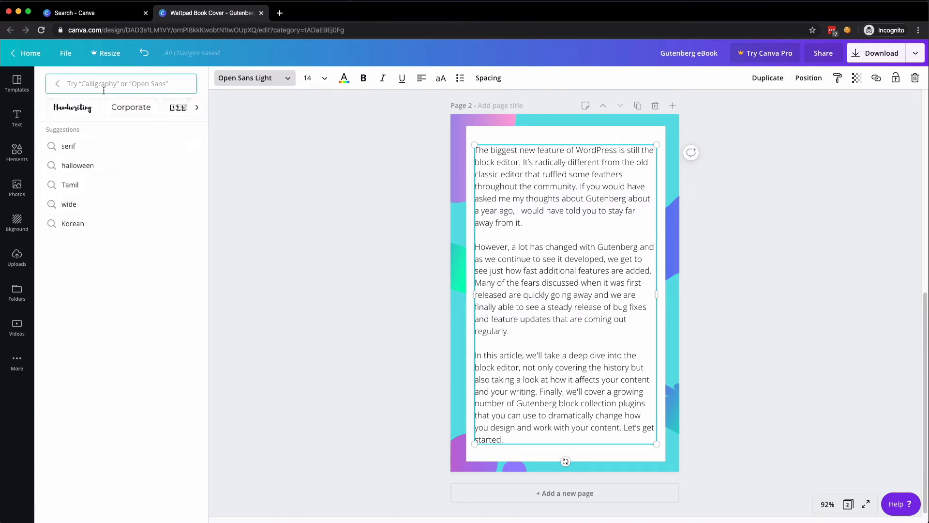
{"action": "type", "text": "open s"}
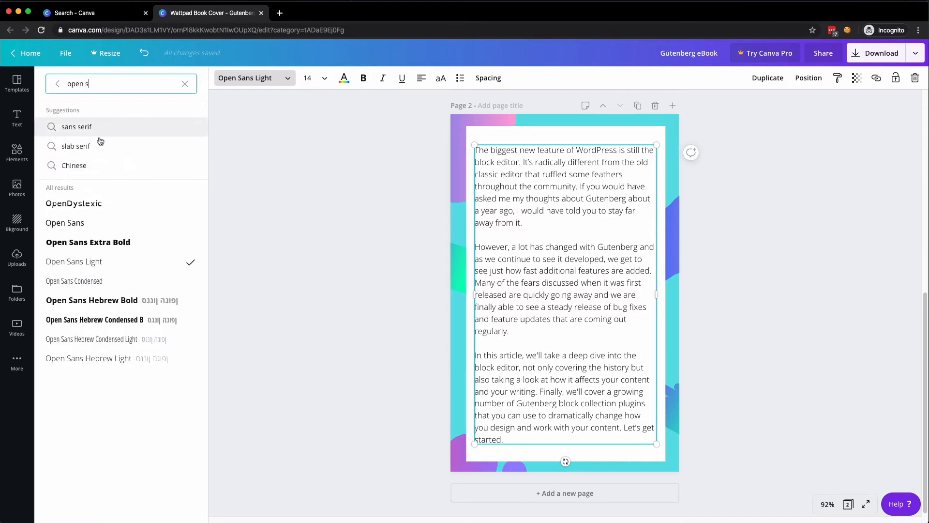
{"action": "left_click", "coordinate": [89, 230]}
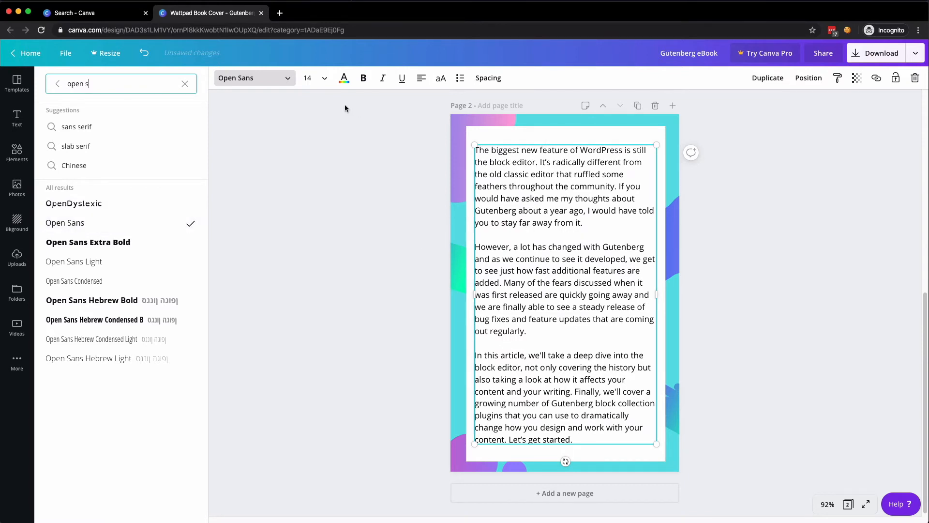
{"action": "left_click", "coordinate": [307, 78]}
{"action": "left_click", "coordinate": [312, 162]}
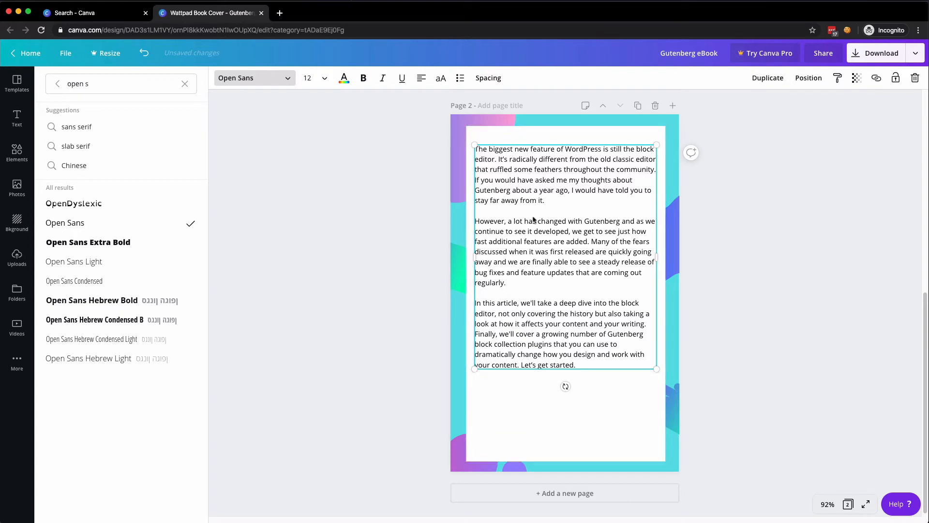
Move the intro text to the lower part of page 2's white area and add an "Introduction" heading above it.
{"action": "left_click_drag", "start_coordinate": [550, 179], "coordinate": [547, 250]}
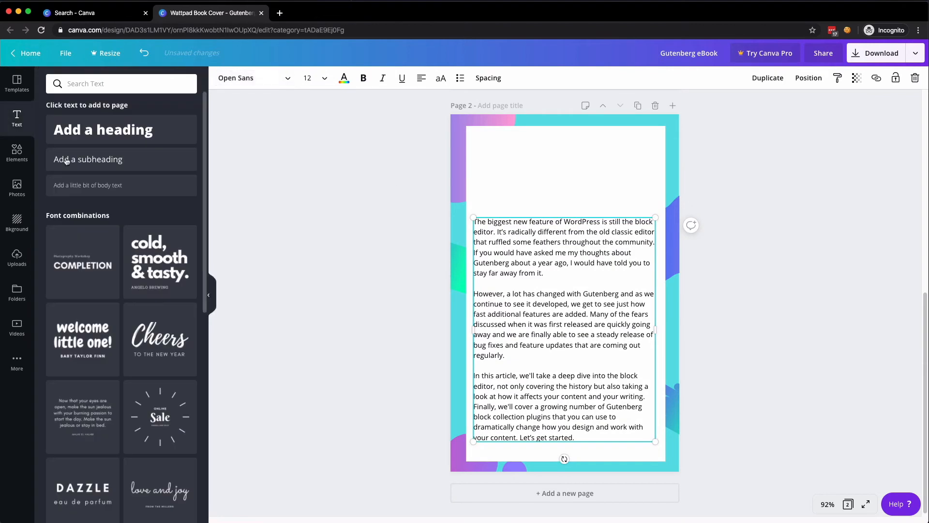
{"action": "left_click", "coordinate": [121, 130]}
{"action": "left_click", "coordinate": [367, 423]}
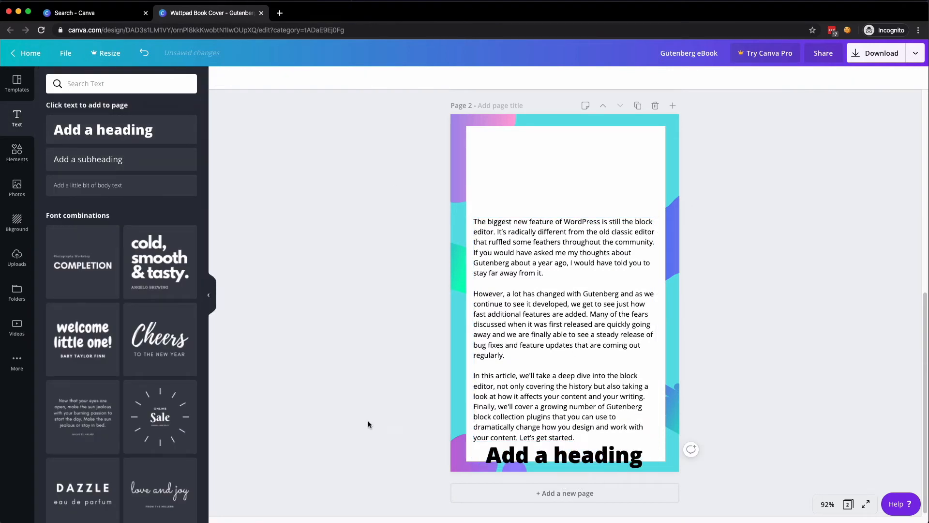
{"action": "left_click", "coordinate": [523, 462]}
{"action": "left_click_drag", "start_coordinate": [523, 462], "coordinate": [522, 159]}
{"action": "double_click", "coordinate": [530, 157]}
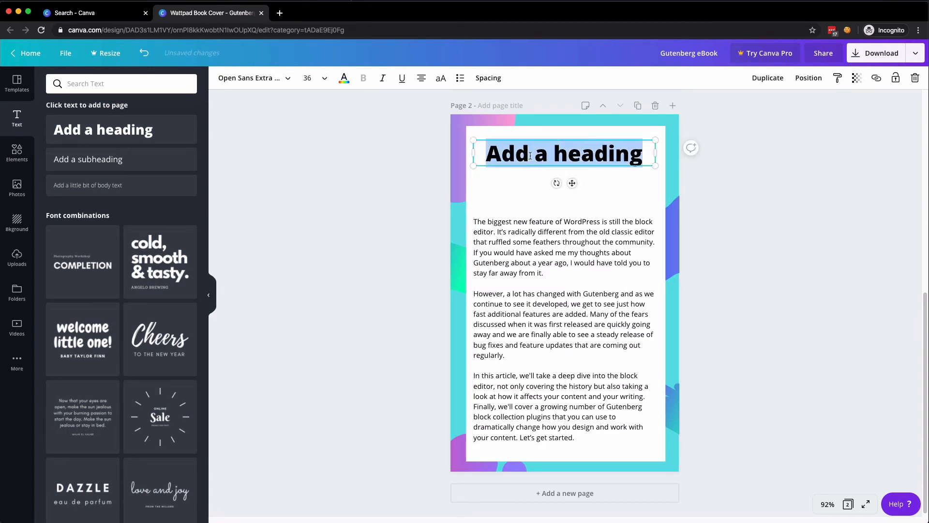
{"action": "type", "text": "Introduction"}
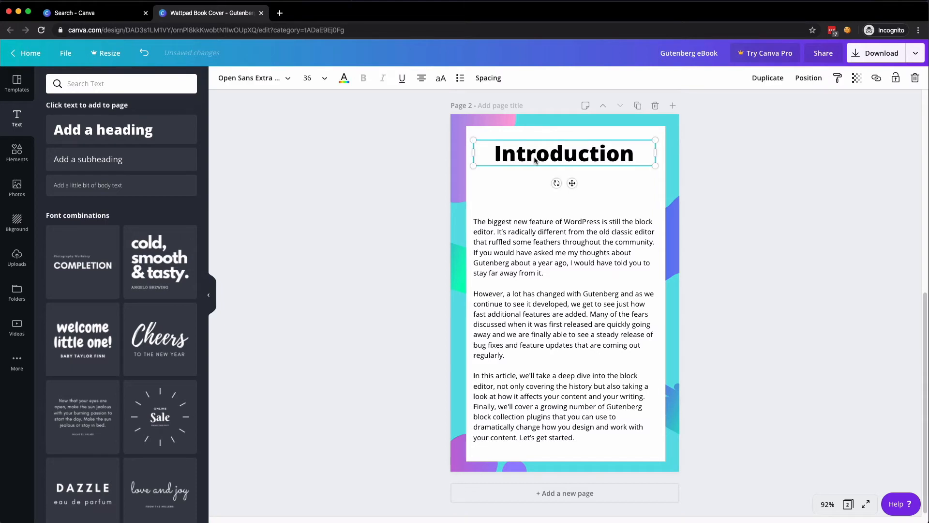
Left-align the "Introduction" heading and nudge it slightly down.
{"action": "left_click", "coordinate": [422, 79]}
{"action": "left_click", "coordinate": [447, 162]}
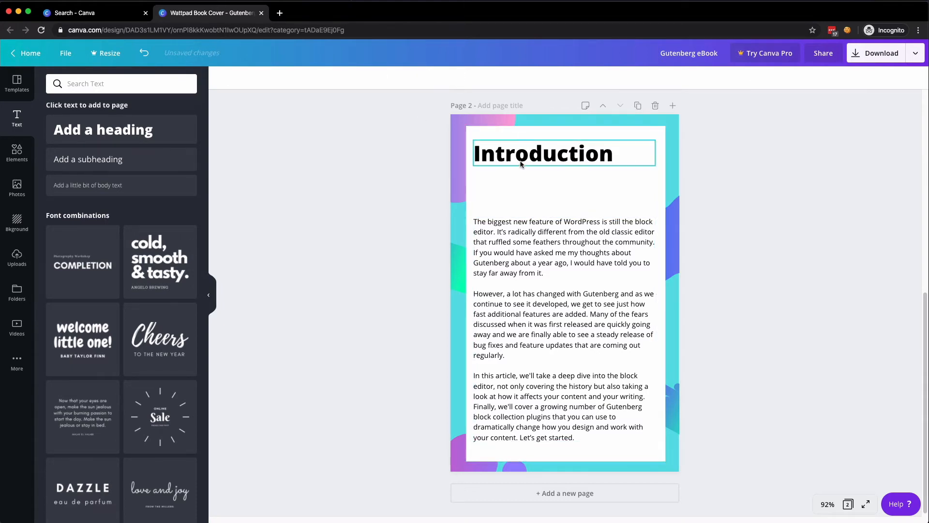
{"action": "left_click_drag", "start_coordinate": [520, 160], "coordinate": [520, 165]}
{"action": "left_click", "coordinate": [396, 173]}
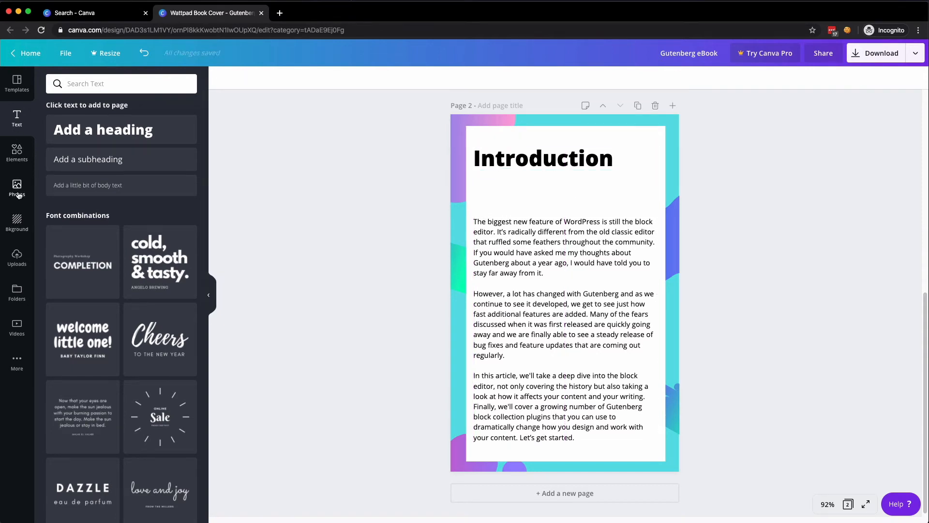
Search the elements for "line" and add the plain solid line to page 2.
{"action": "left_click", "coordinate": [17, 145]}
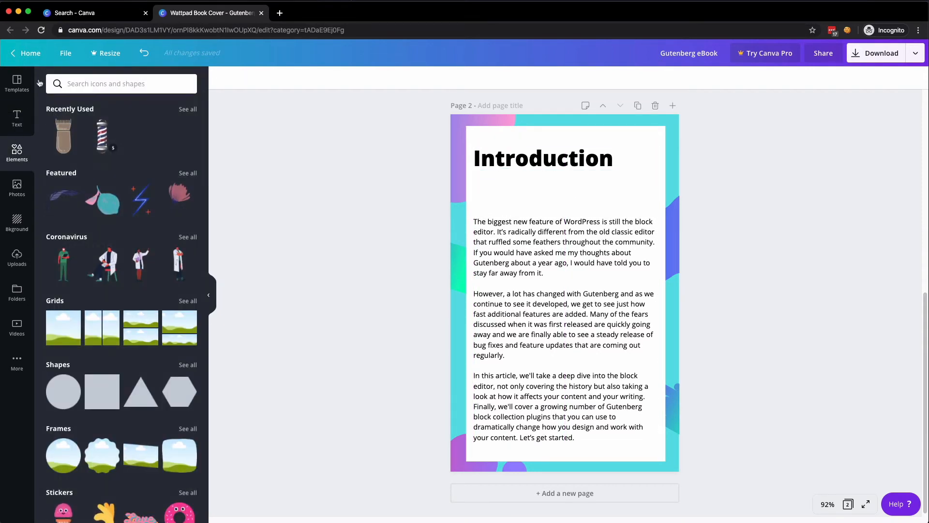
{"action": "left_click", "coordinate": [100, 85]}
{"action": "type", "text": "line"}
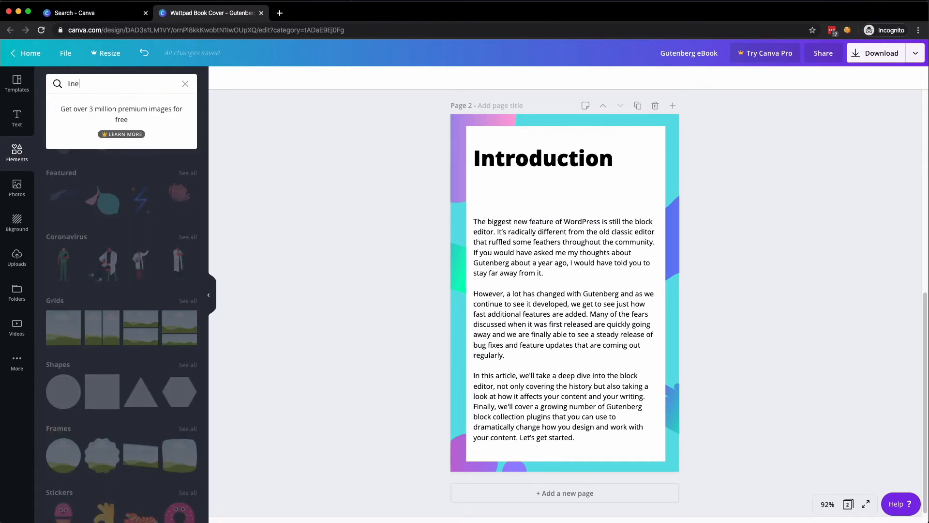
{"action": "key", "text": "Return"}
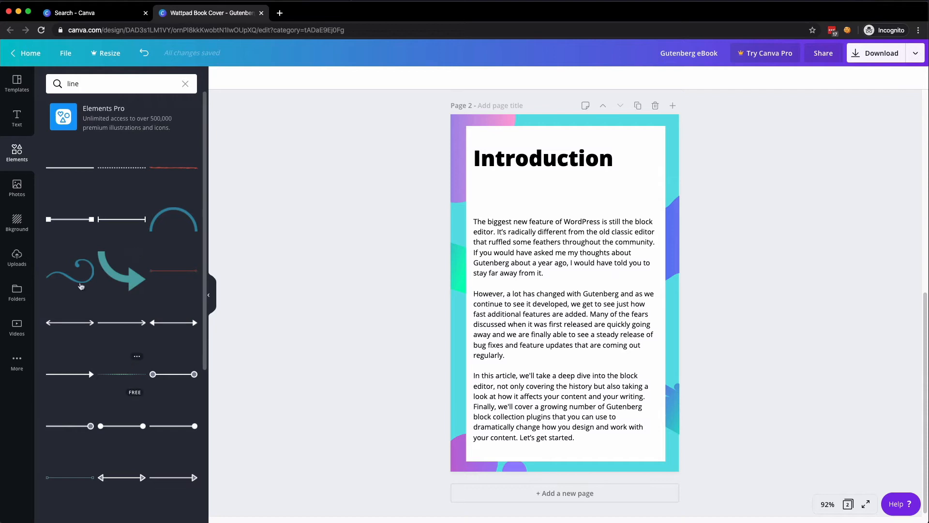
{"action": "scroll", "coordinate": [112, 355], "scroll_direction": "down", "scroll_amount": 3}
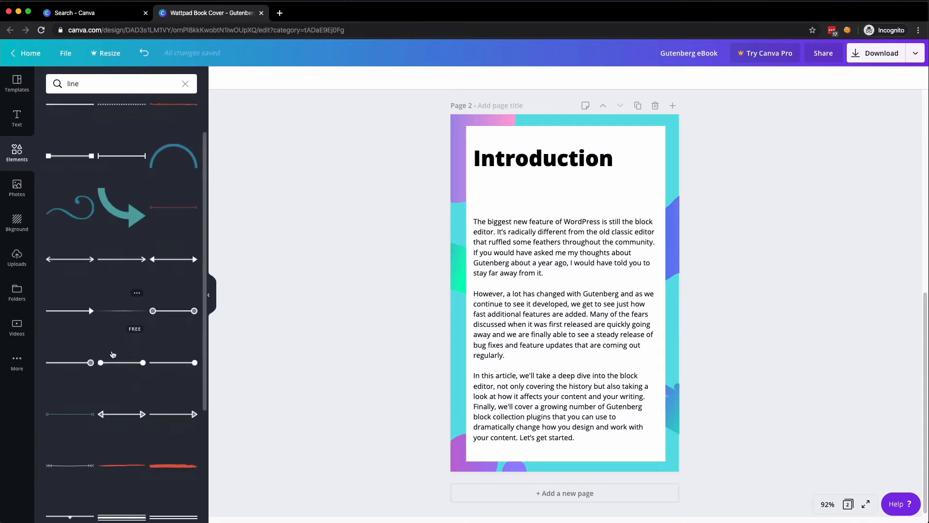
{"action": "scroll", "coordinate": [87, 242], "scroll_direction": "up", "scroll_amount": 3}
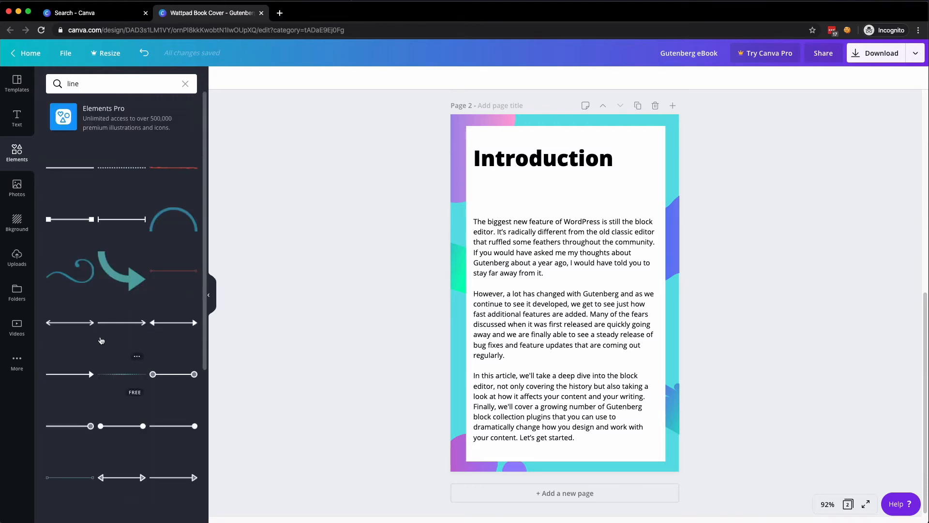
{"action": "left_click", "coordinate": [68, 171]}
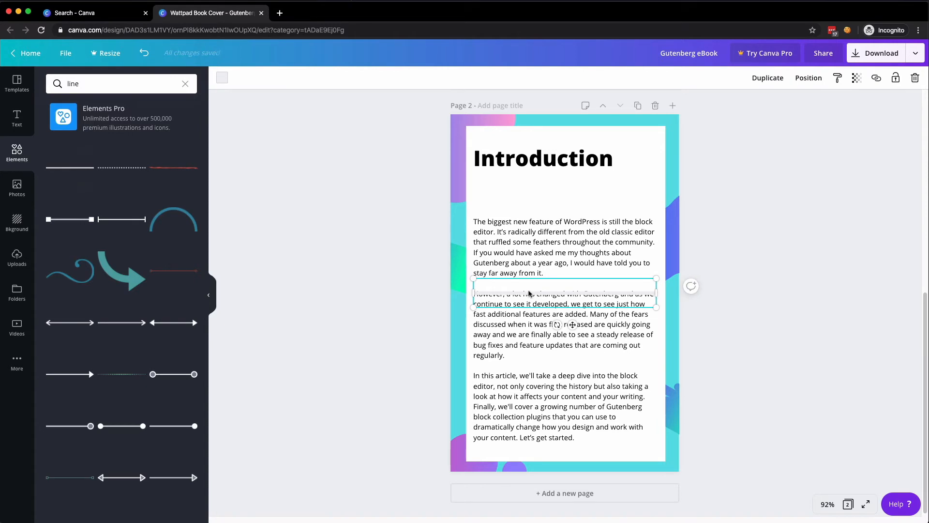
Color the line turquoise from the document colors and place it directly beneath the "Introduction" heading.
{"action": "left_click", "coordinate": [223, 78]}
{"action": "left_click", "coordinate": [58, 200]}
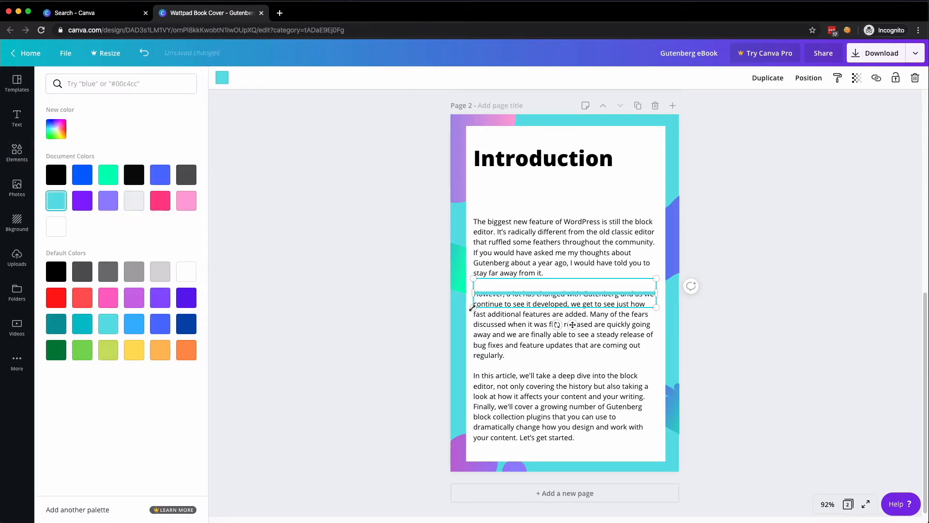
{"action": "left_click_drag", "start_coordinate": [582, 295], "coordinate": [581, 177]}
{"action": "left_click", "coordinate": [361, 174]}
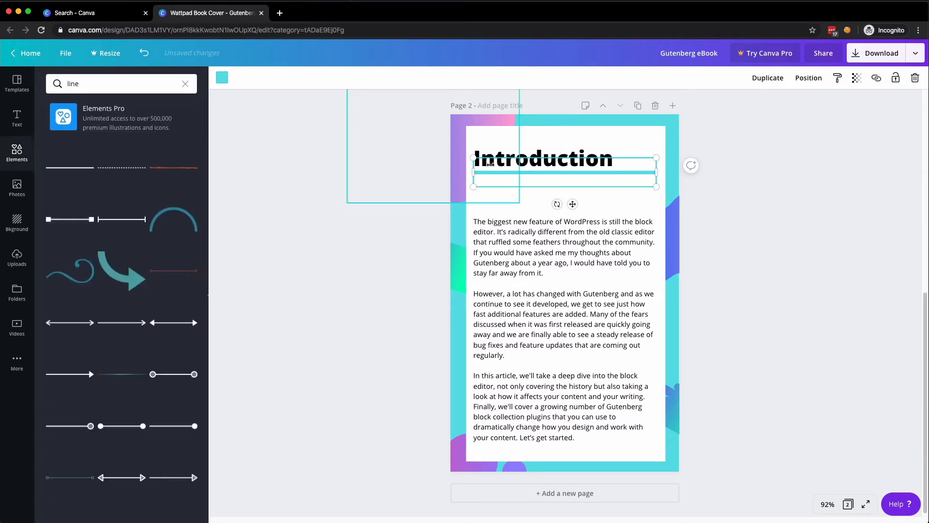
{"action": "left_click", "coordinate": [427, 166]}
{"action": "left_click", "coordinate": [490, 161]}
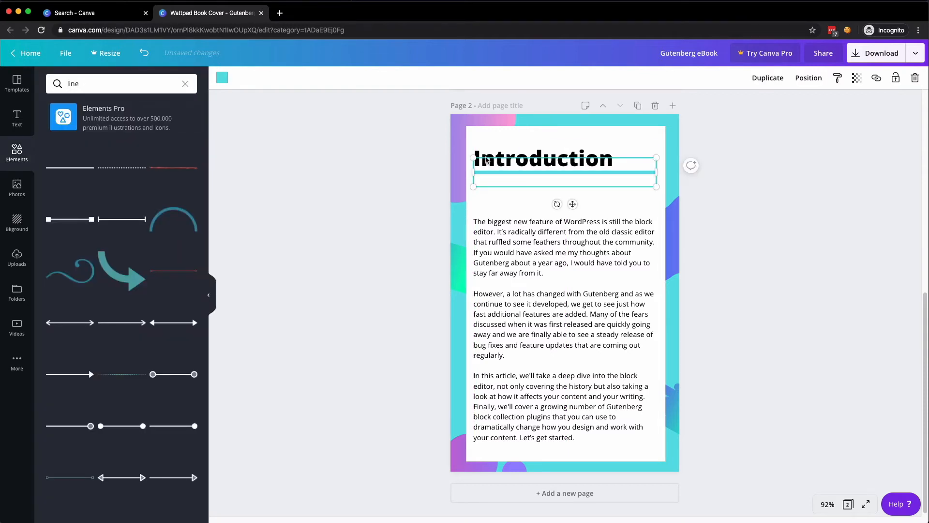
Try several document colors on the "Introduction" heading and settle on the vivid purple.
{"action": "left_click", "coordinate": [497, 158]}
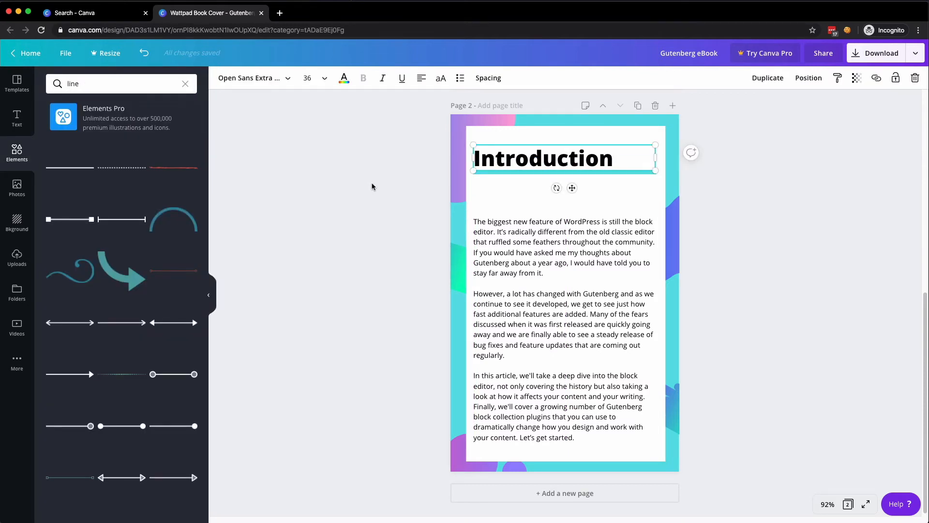
{"action": "left_click", "coordinate": [344, 78]}
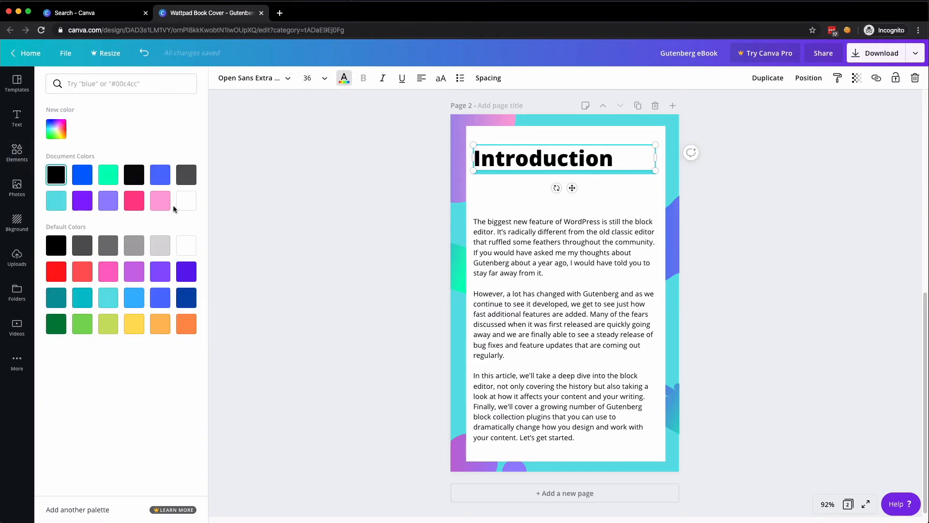
{"action": "left_click", "coordinate": [163, 179]}
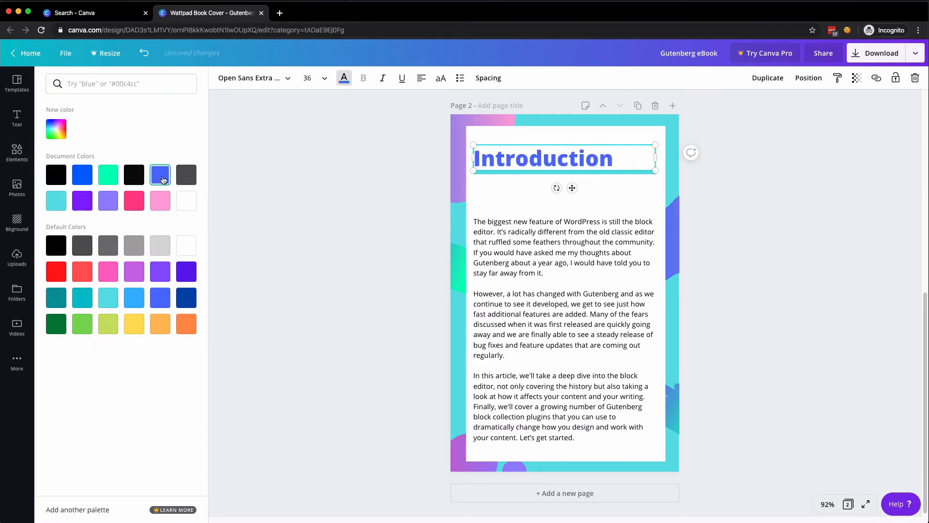
{"action": "left_click", "coordinate": [140, 180]}
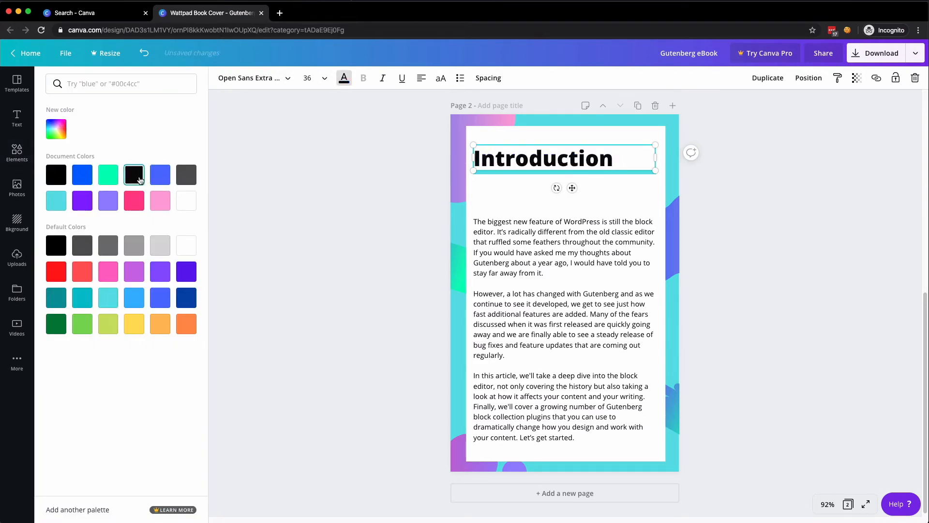
{"action": "left_click", "coordinate": [88, 182]}
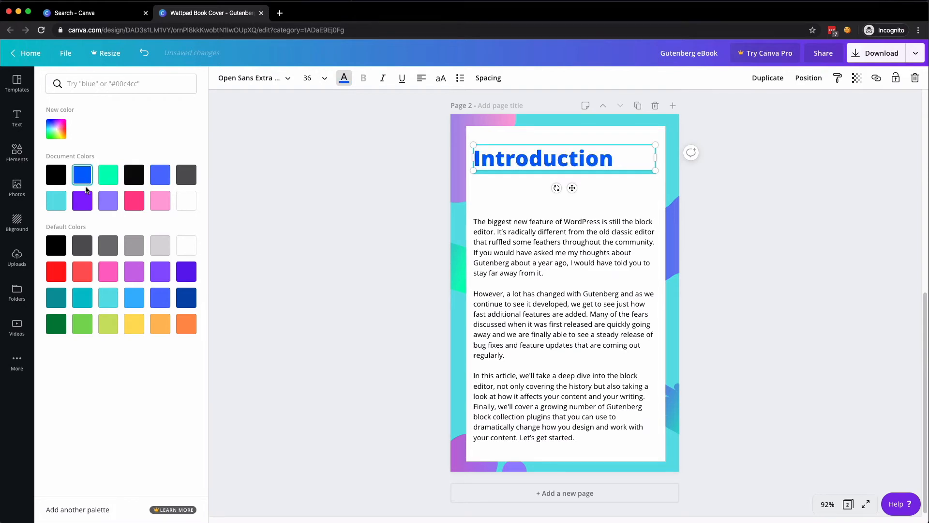
{"action": "left_click", "coordinate": [108, 176]}
{"action": "left_click", "coordinate": [89, 205]}
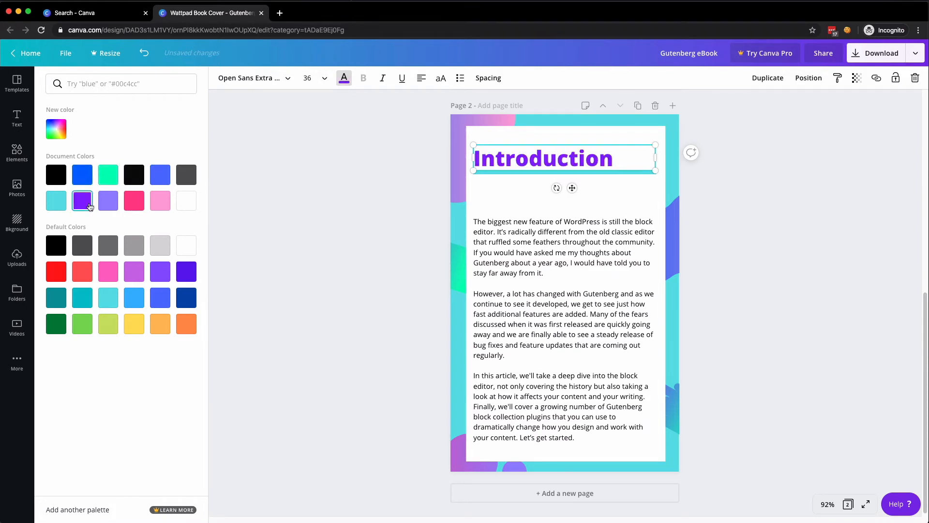
{"action": "key", "text": "Escape"}
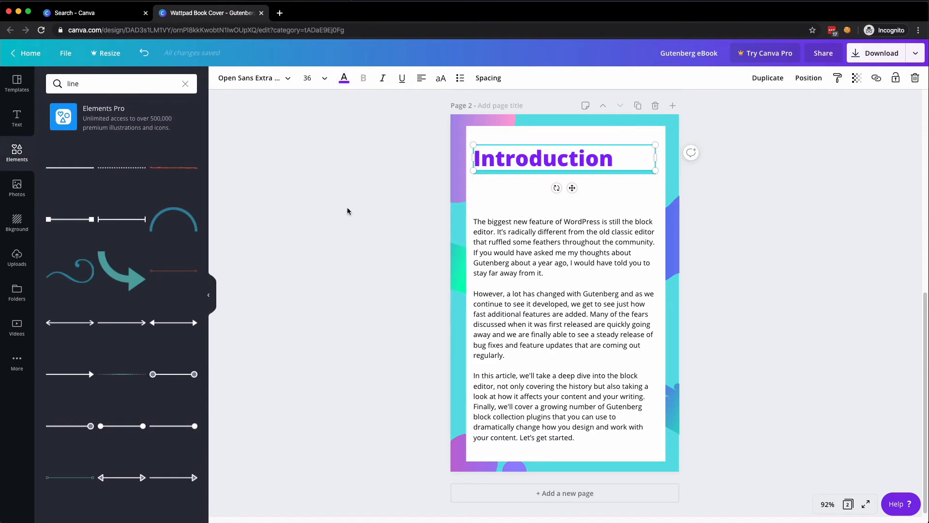
{"action": "left_click", "coordinate": [347, 208]}
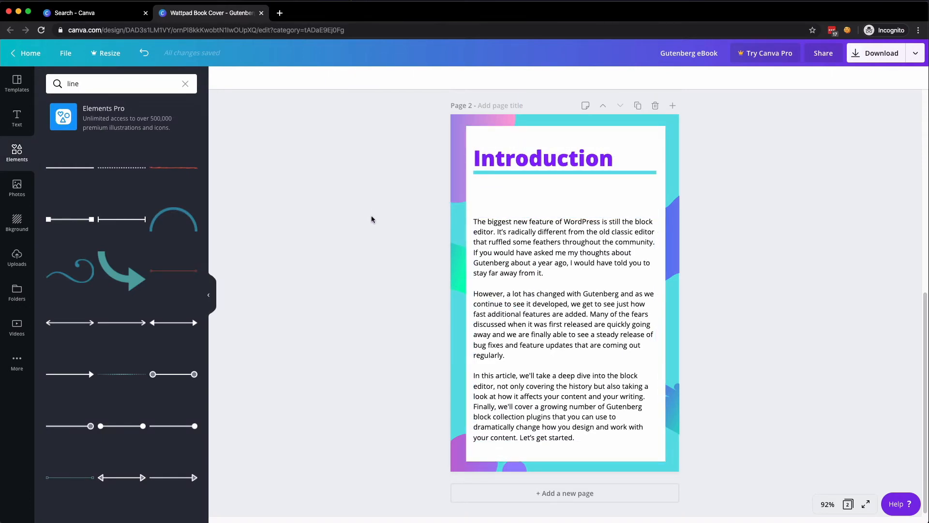
{"action": "left_click", "coordinate": [521, 232]}
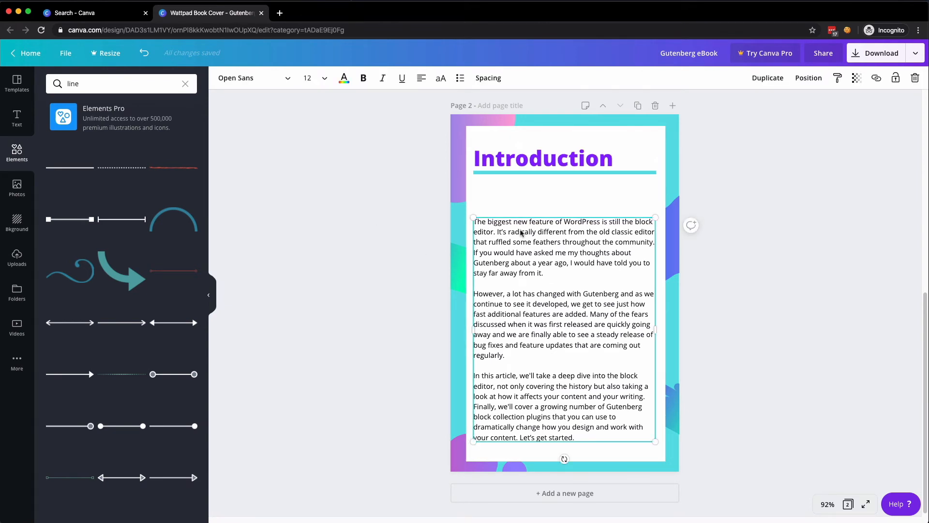
{"action": "left_click", "coordinate": [395, 218]}
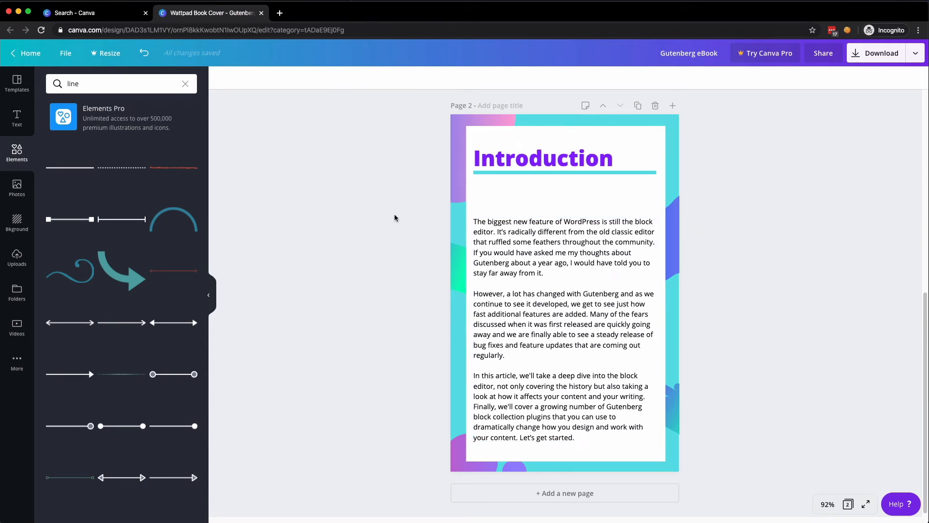
Move the cover title on page 1 slightly down and set the WordPress logo's transparency to 50.
{"action": "scroll", "coordinate": [495, 237], "scroll_direction": "up", "scroll_amount": 8}
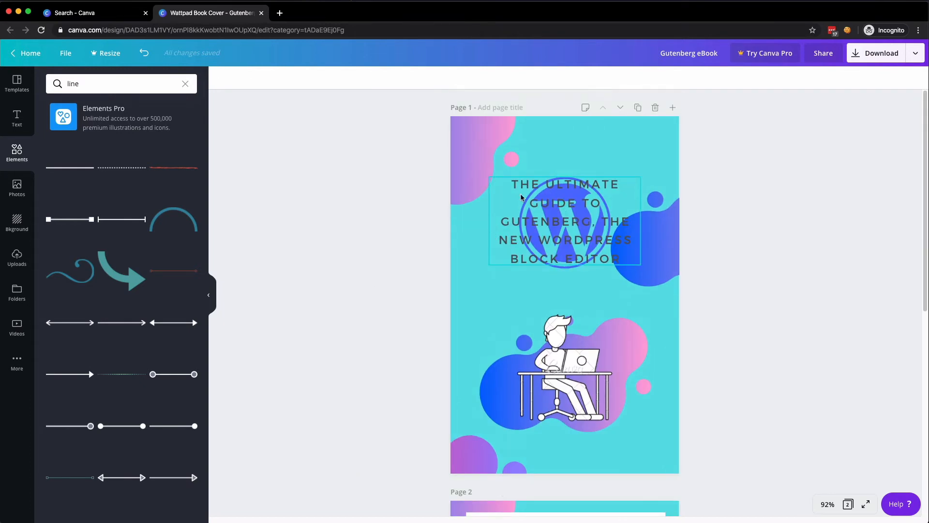
{"action": "left_click_drag", "start_coordinate": [557, 184], "coordinate": [555, 212]}
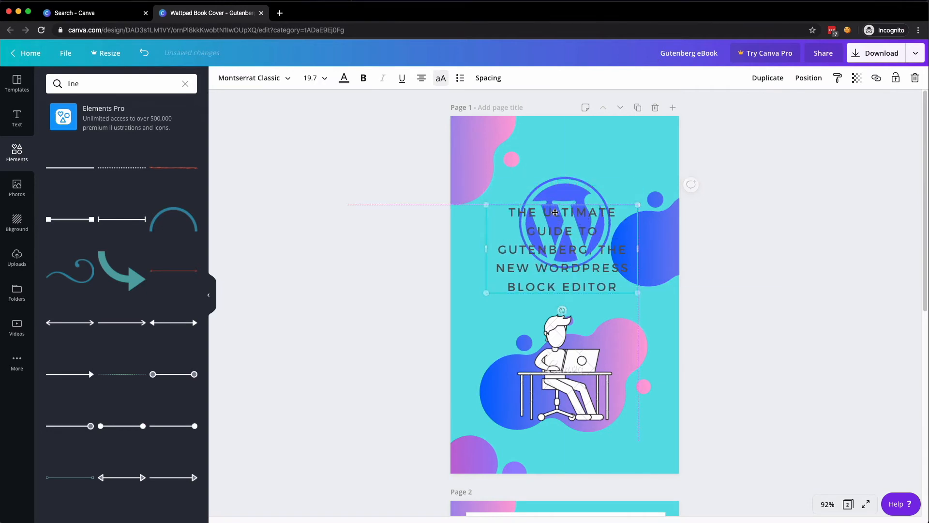
{"action": "left_click", "coordinate": [560, 188]}
{"action": "left_click", "coordinate": [857, 78]}
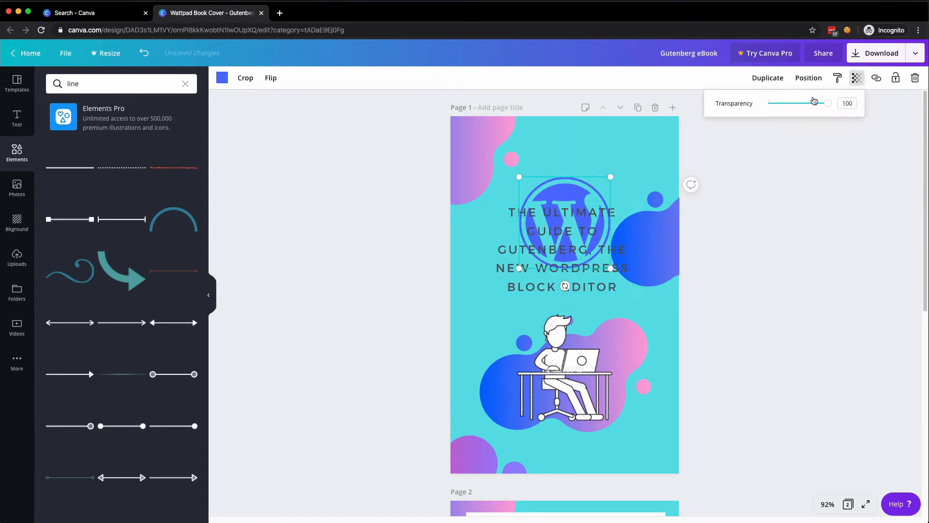
{"action": "left_click_drag", "start_coordinate": [827, 103], "coordinate": [798, 106]}
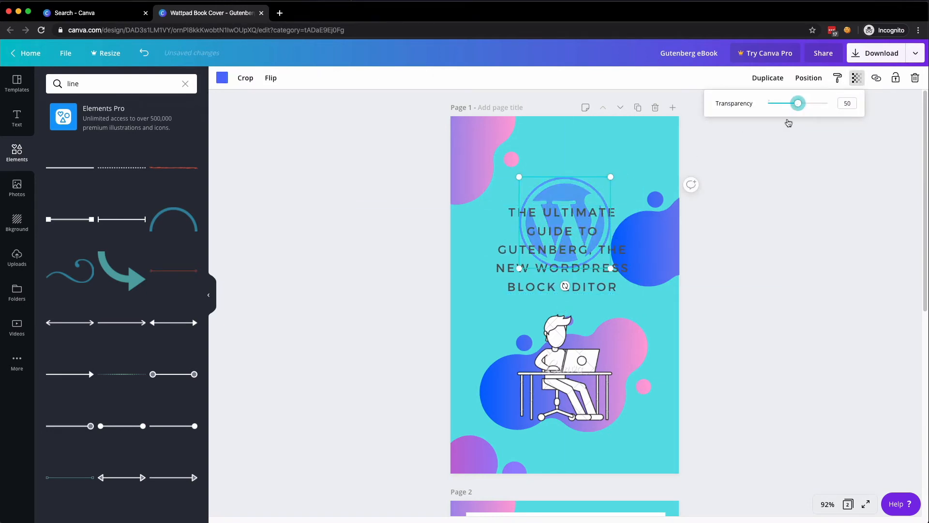
Set the cover title's font size to 24 and move it up over the WordPress logo.
{"action": "left_click", "coordinate": [260, 260]}
{"action": "left_click", "coordinate": [534, 261]}
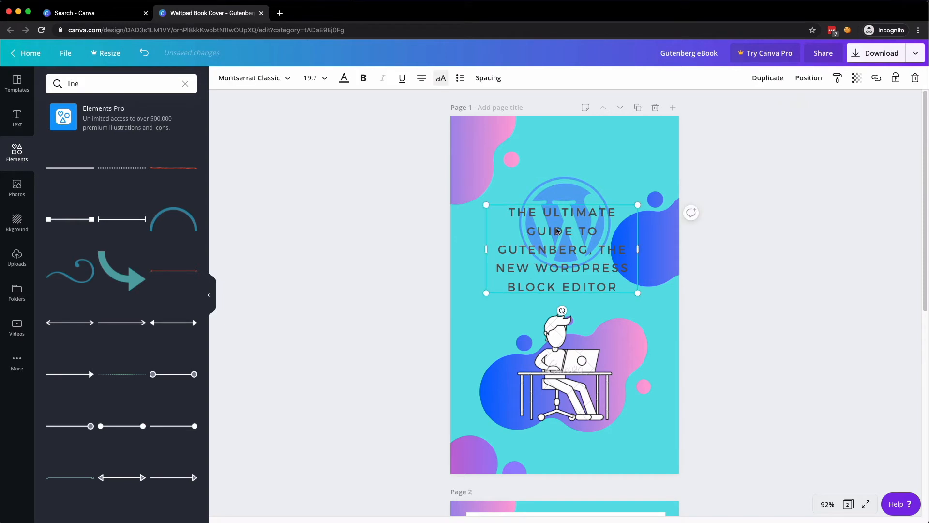
{"action": "left_click_drag", "start_coordinate": [556, 229], "coordinate": [559, 208]}
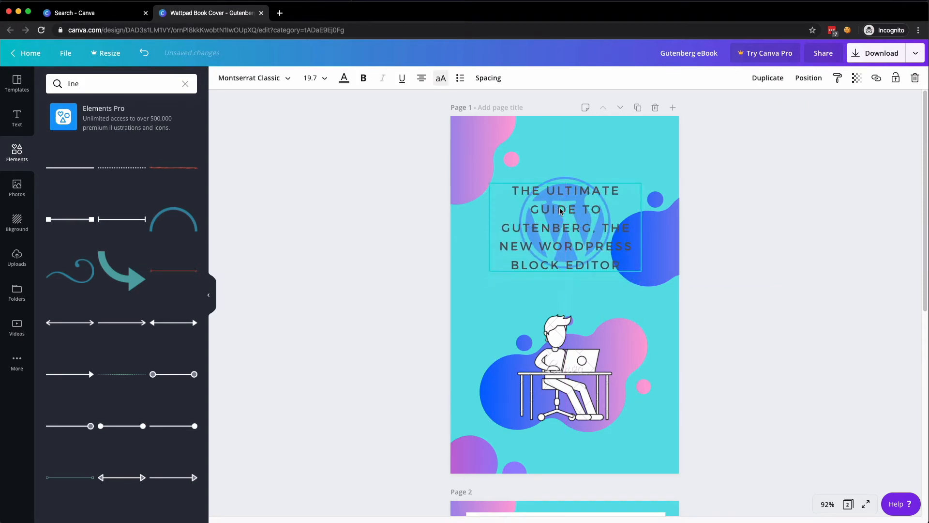
{"action": "left_click", "coordinate": [313, 79]}
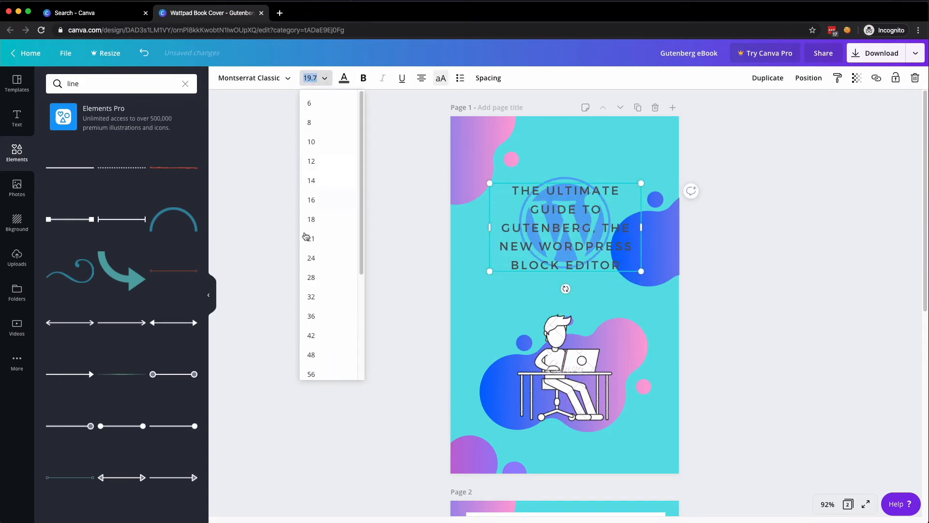
{"action": "left_click", "coordinate": [311, 259]}
{"action": "left_click_drag", "start_coordinate": [576, 240], "coordinate": [575, 215]}
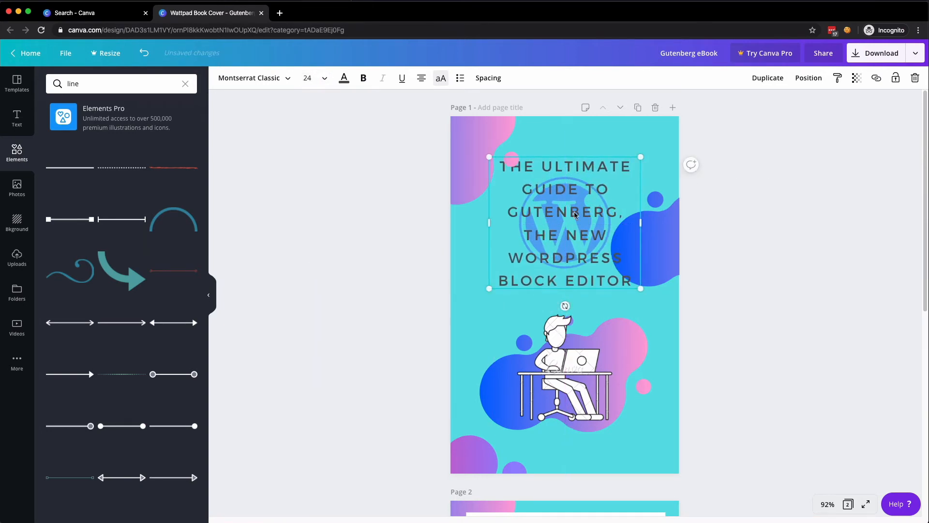
Bring the cover title to the front of all the other elements on page 1.
{"action": "left_click", "coordinate": [815, 79]}
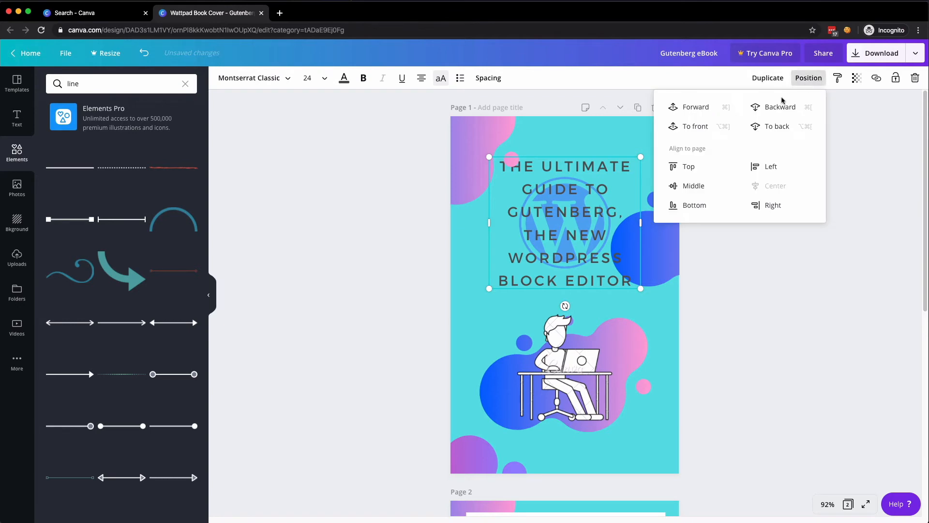
{"action": "left_click", "coordinate": [694, 127]}
{"action": "left_click", "coordinate": [312, 266]}
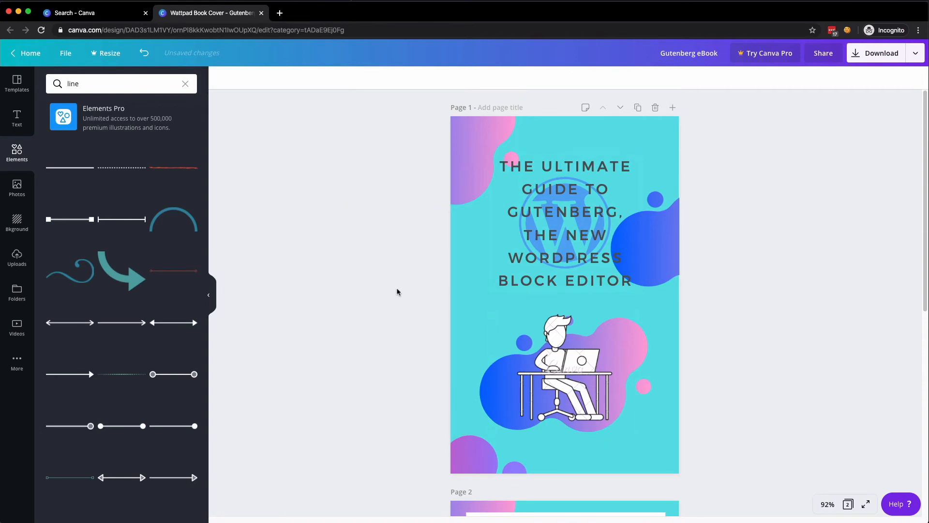
Duplicate the Introduction page to create page 3.
{"action": "scroll", "coordinate": [396, 290], "scroll_direction": "down", "scroll_amount": 7}
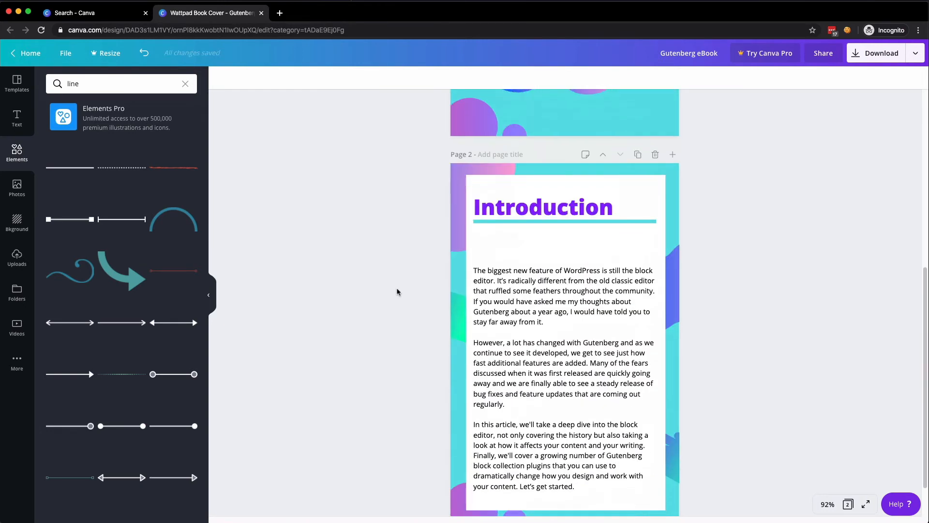
{"action": "scroll", "coordinate": [397, 292], "scroll_direction": "down", "scroll_amount": 2}
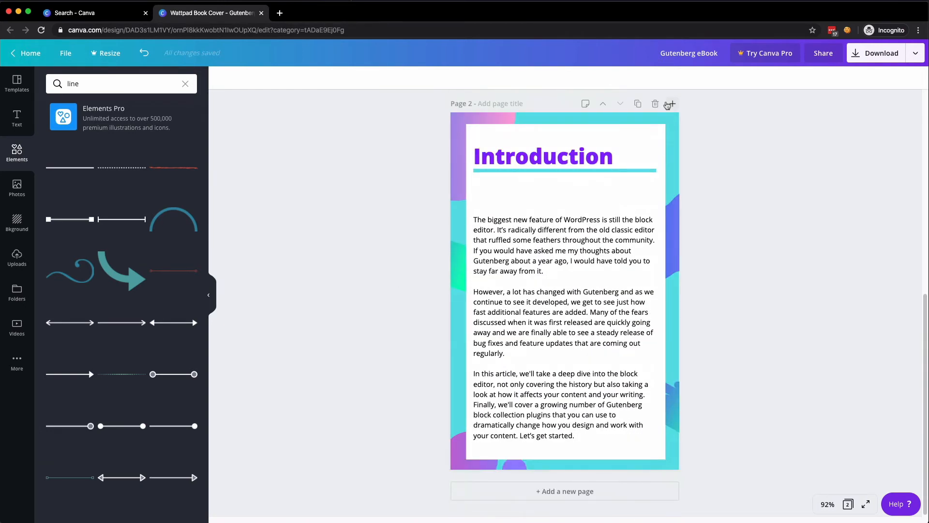
{"action": "left_click", "coordinate": [638, 105]}
Switch to the "definitive guide to blocks" Google Doc and copy the three paragraphs beneath the "Gutenberg Released" heading.
{"action": "left_click", "coordinate": [1, 185]}
{"action": "left_click", "coordinate": [219, 320]}
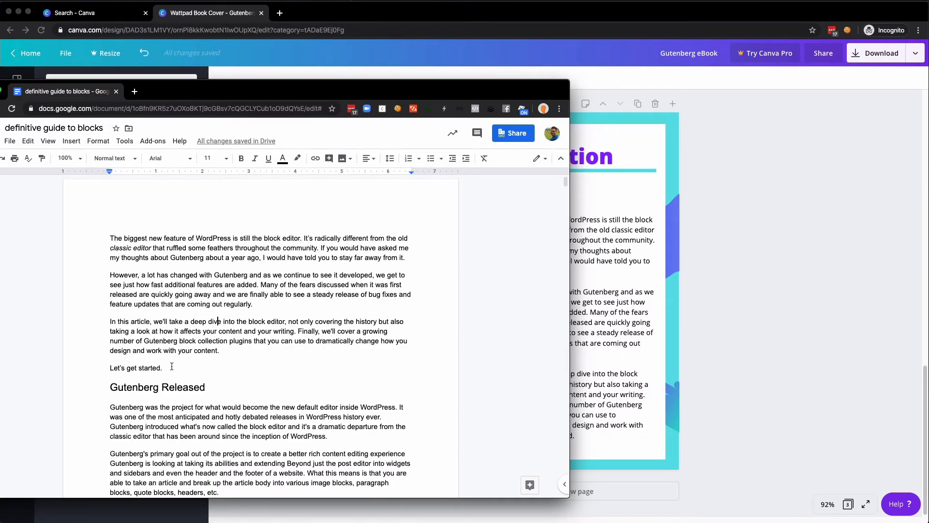
{"action": "scroll", "coordinate": [201, 314], "scroll_direction": "down", "scroll_amount": 5}
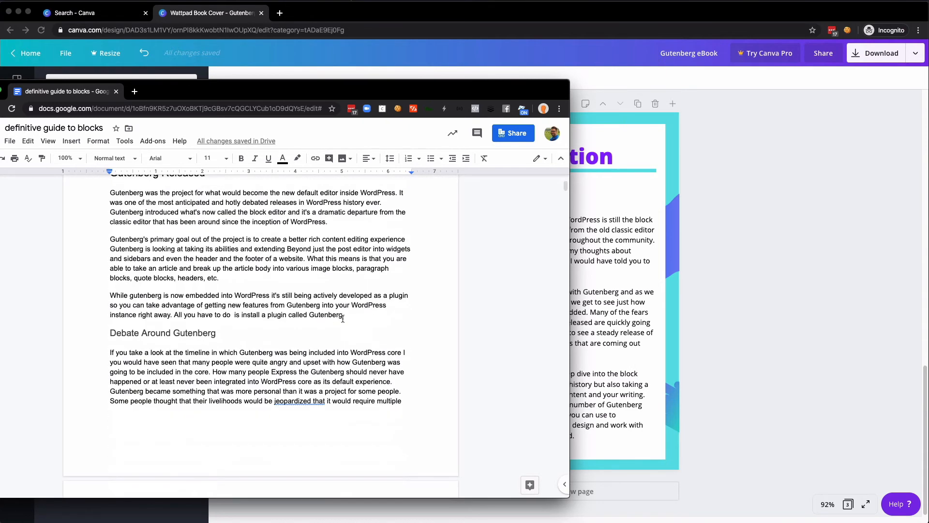
{"action": "left_click_drag", "start_coordinate": [344, 315], "coordinate": [111, 231]}
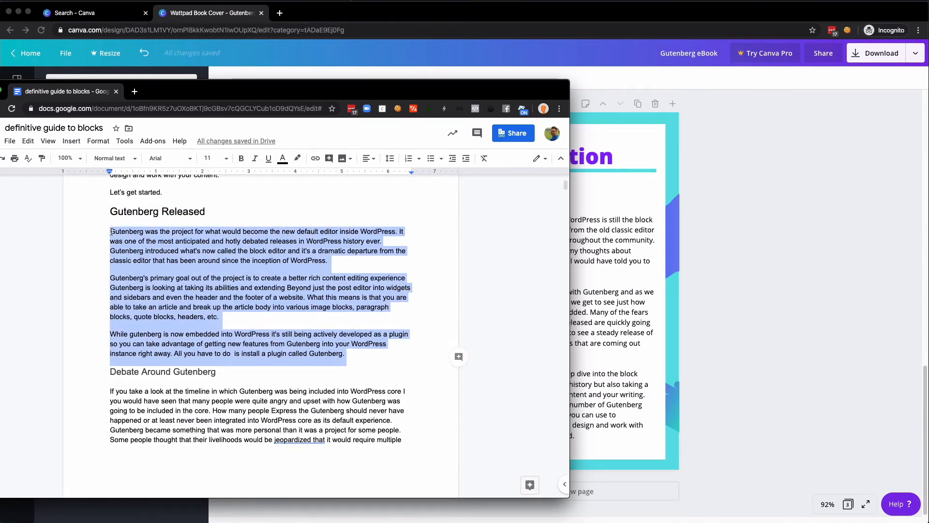
Return to Canva and replace all body text on page 3 with the copied "Gutenberg Released" paragraphs.
{"action": "left_click", "coordinate": [743, 297]}
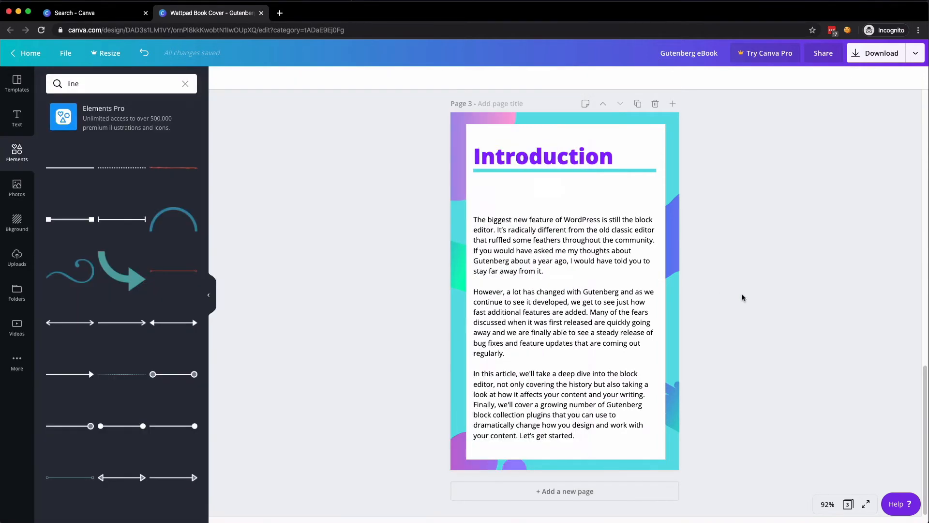
{"action": "left_click", "coordinate": [527, 366]}
{"action": "key", "text": "super+a"}
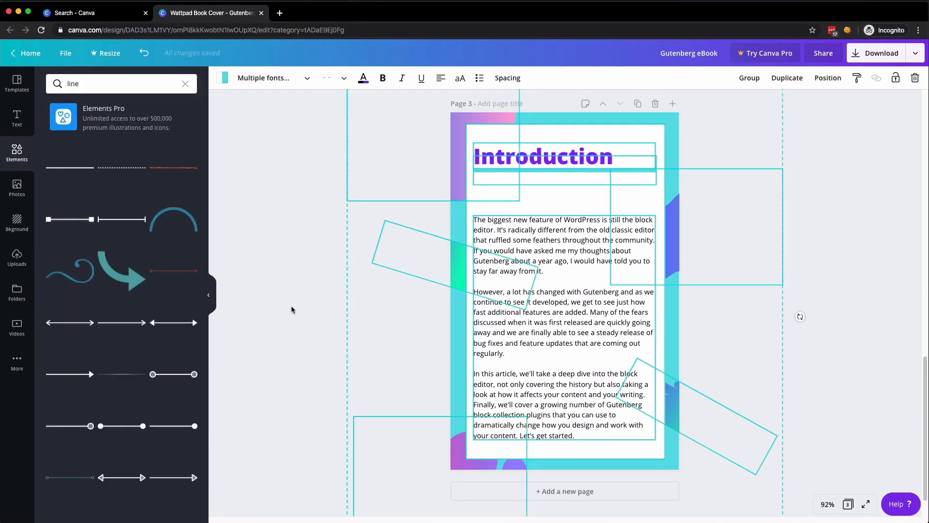
{"action": "left_click", "coordinate": [576, 303]}
{"action": "triple_click", "coordinate": [567, 303]}
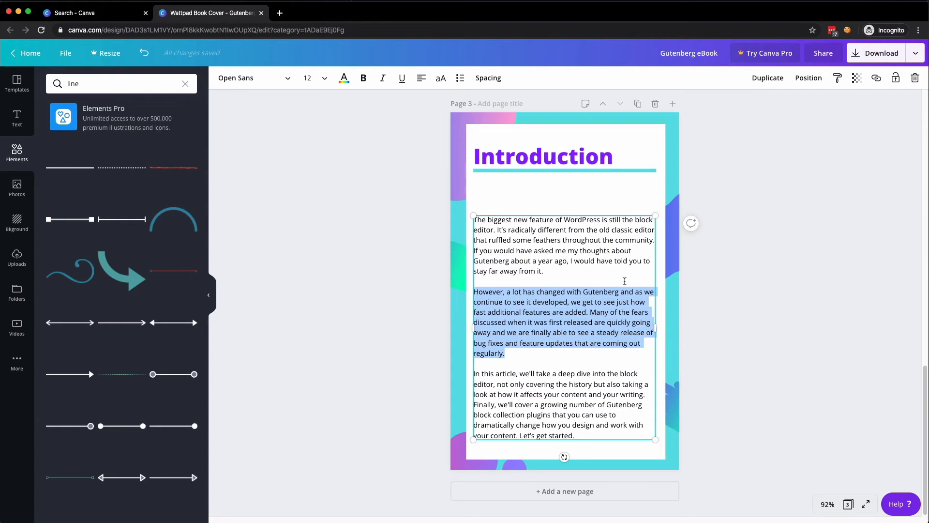
{"action": "key", "text": "super+a"}
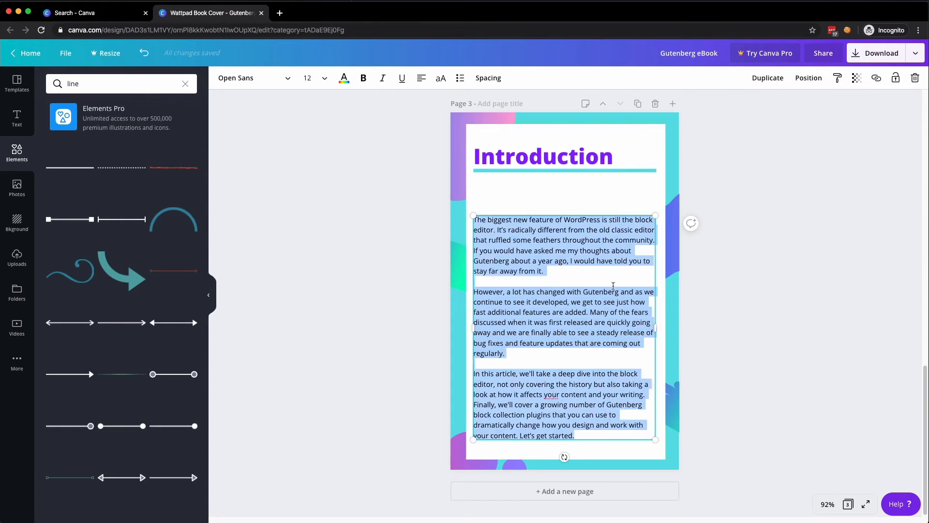
{"action": "type", "text": "Gutenberg was the project for what would become the new default editor inside WordPress. It was one of the most anticipated and hotly debated releases in WordPress history ever. Gutenberg introduced what's now called the block editor and it's a dramatic departure from the classic editor that has been around since the inception of WordPress.Gutenberg's primary goal out of the project is to create a better rich content editing experience Gutenberg is looking at taking its abilities and extending Beyond just the post editor into widgets and sidebars and even the header and the footer of a website. What this means is that you are able to take an article and break up the article body into various image blocks, paragraph blocks, quote blocks, headers, etc.While gutenberg is now embedded into WordPress it's still being actively developed as a plugin so you can take advantage of getting new features from Gutenberg into your WordPress instance right away. All you have to do  is install a plugin called Gutenberg."}
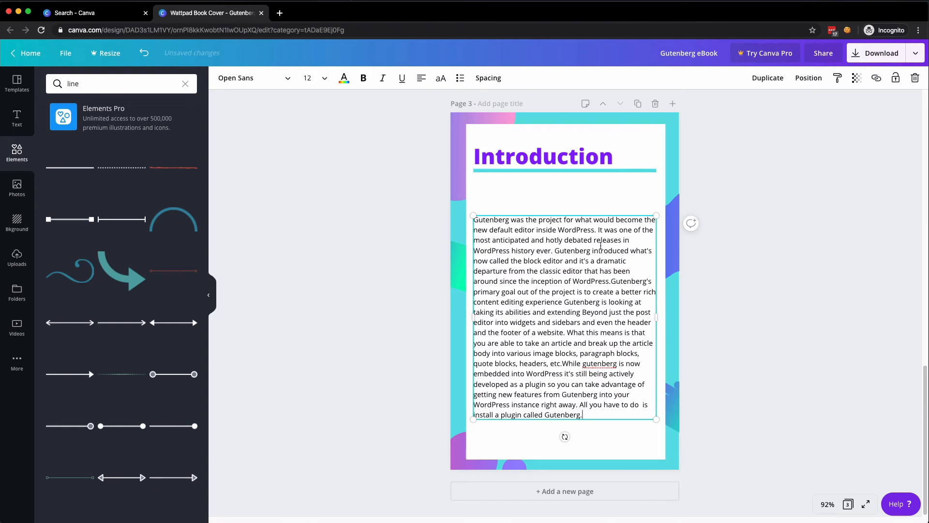
Check the paragraph breaks in the Google Doc and separate the three pasted paragraphs on page 3 with blank lines.
{"action": "key", "text": "super+grave"}
{"action": "key", "text": "super+grave"}
{"action": "left_click", "coordinate": [612, 281]}
{"action": "key", "text": "Return"}
{"action": "key", "text": "Return"}
{"action": "key", "text": "super+Tab"}
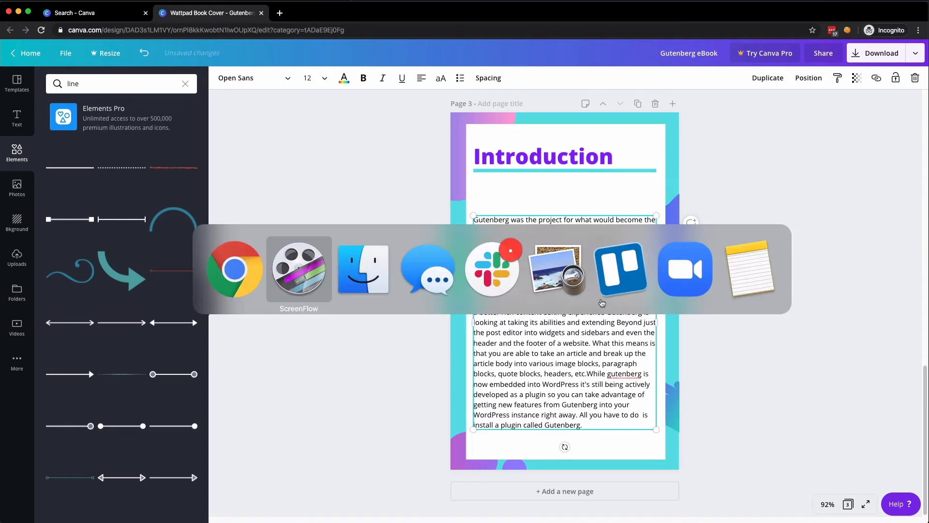
{"action": "key", "text": "super+shift+Tab"}
{"action": "key", "text": "super+grave"}
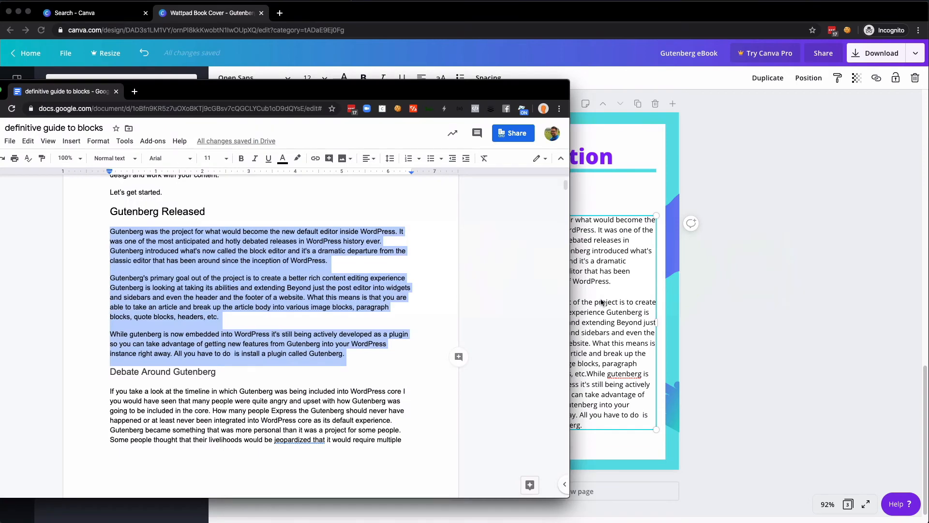
{"action": "left_click", "coordinate": [600, 299]}
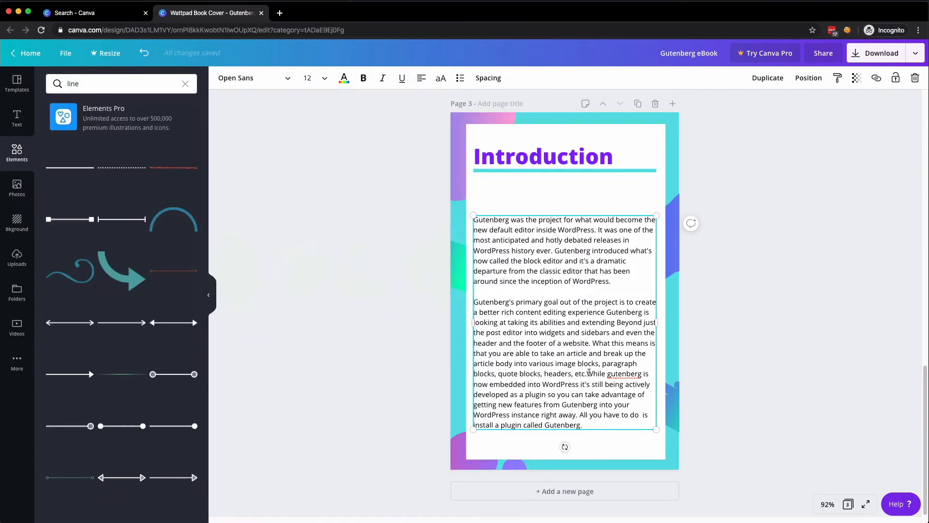
{"action": "key", "text": "Return"}
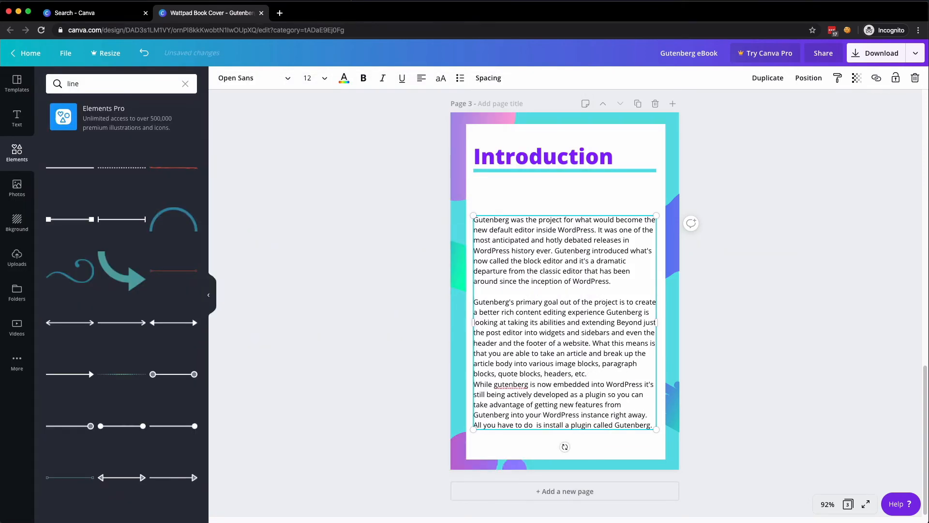
{"action": "key", "text": "Return"}
{"action": "left_click", "coordinate": [449, 344]}
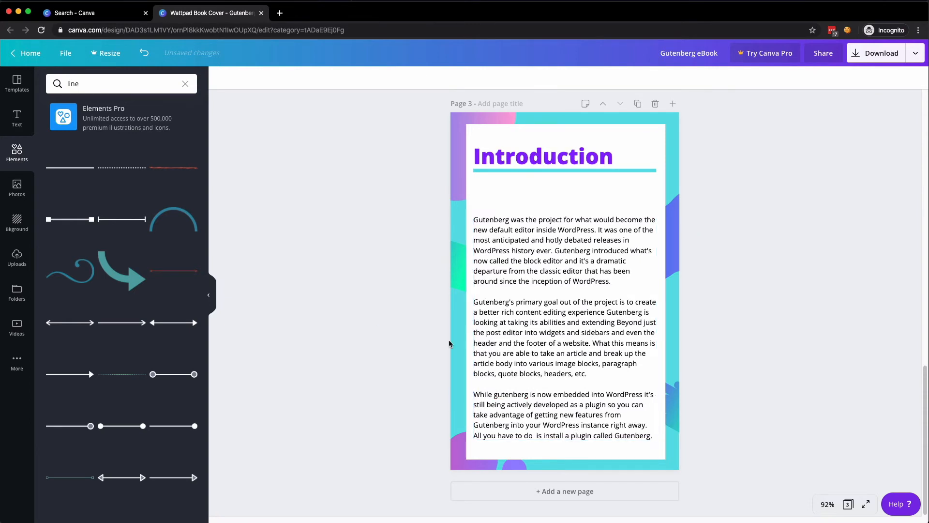
Replace the "Introduction" heading on page 3 with "Gutenberg Released".
{"action": "left_click", "coordinate": [530, 153]}
{"action": "left_click", "coordinate": [529, 152]}
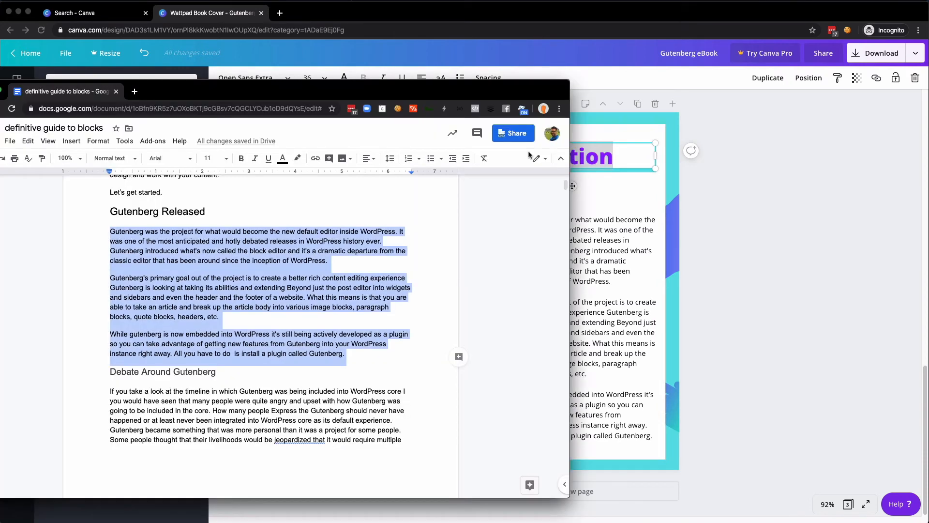
{"action": "key", "text": "super+Tab"}
{"action": "type", "text": "Guten"}
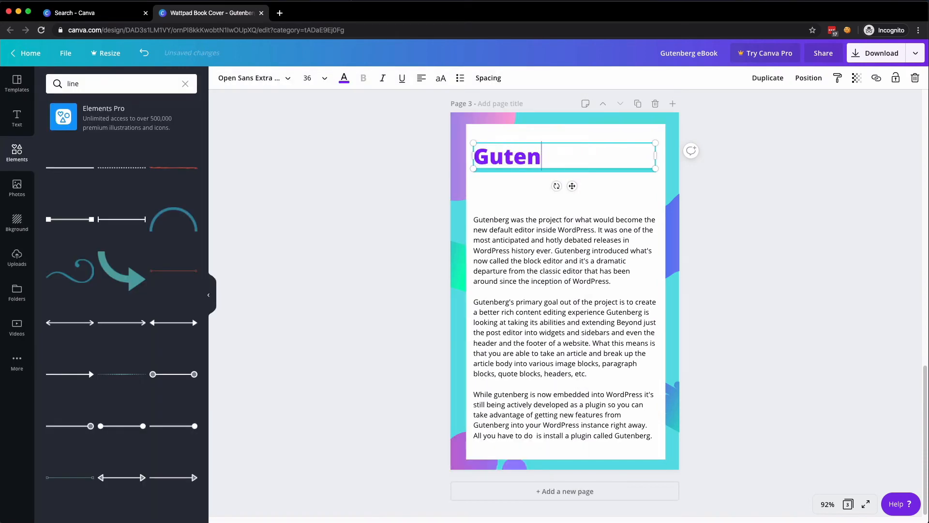
{"action": "type", "text": "berg Released"}
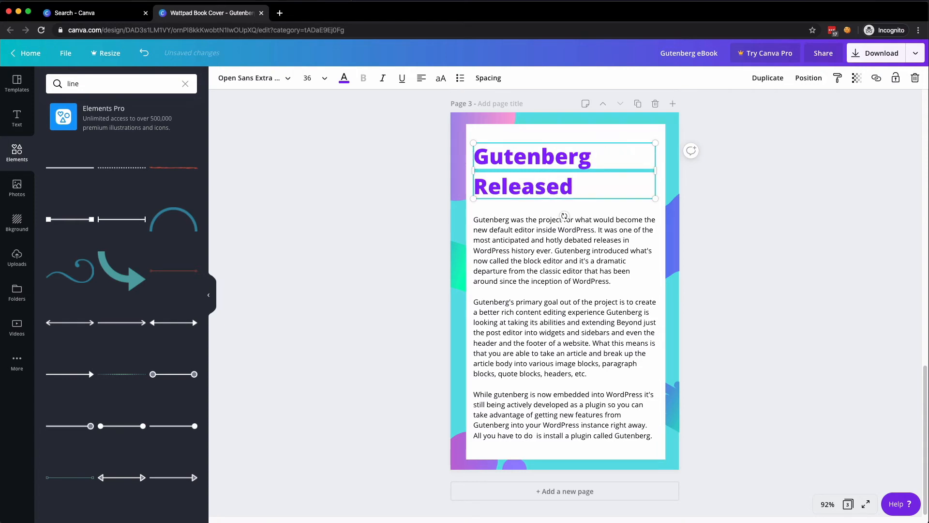
Try font sizes 24 and 32 on the "Gutenberg Released" heading and settle on 28.
{"action": "key", "text": "super+a"}
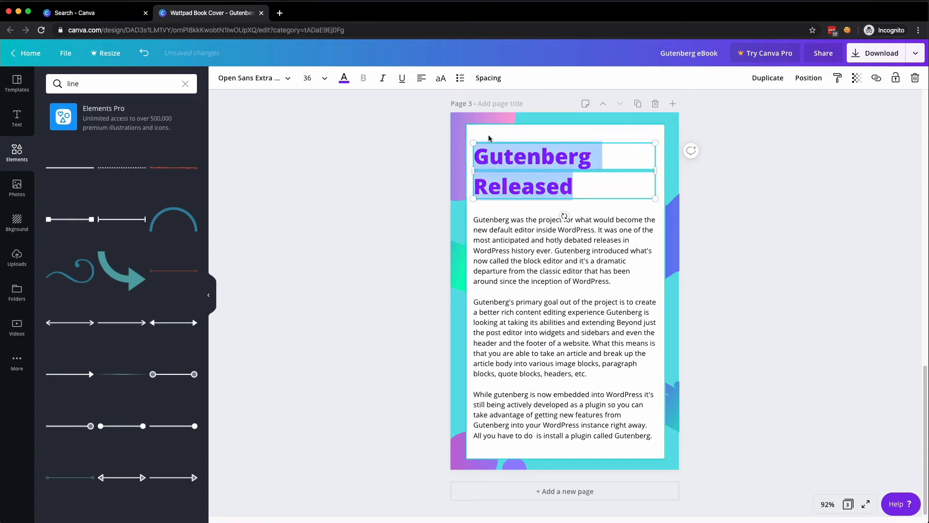
{"action": "left_click", "coordinate": [321, 80]}
{"action": "left_click", "coordinate": [329, 187]}
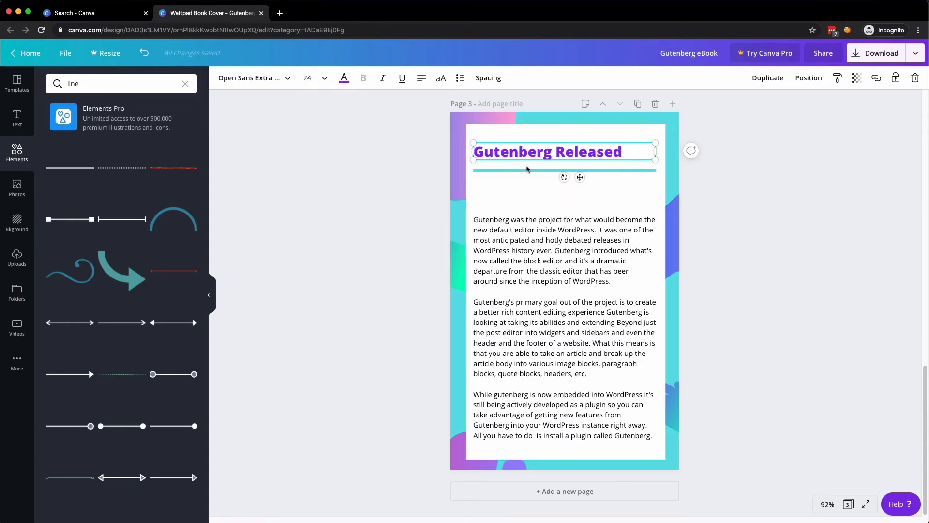
{"action": "left_click", "coordinate": [316, 77]}
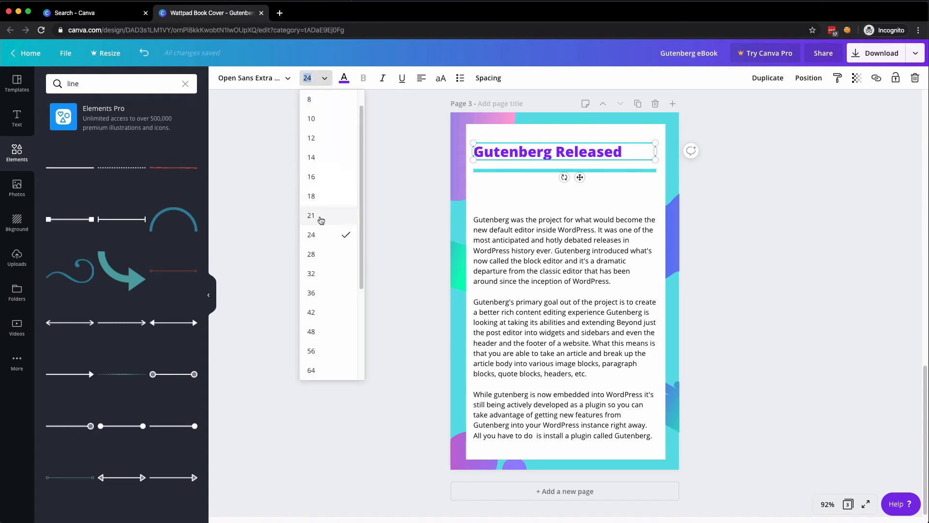
{"action": "left_click", "coordinate": [322, 268]}
{"action": "left_click", "coordinate": [325, 79]}
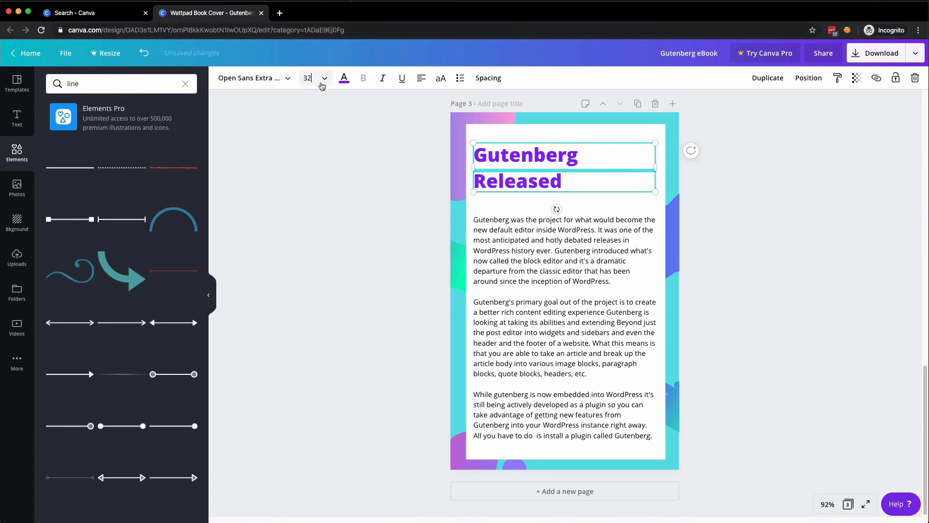
{"action": "left_click", "coordinate": [328, 215]}
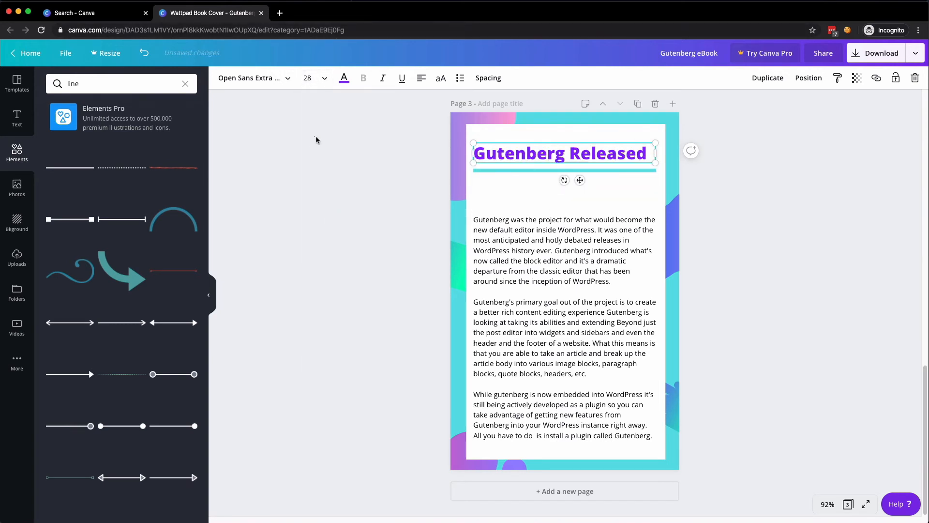
Nudge the turquoise line up toward the page 3 heading and move the body text up closer to the line.
{"action": "left_click", "coordinate": [498, 170]}
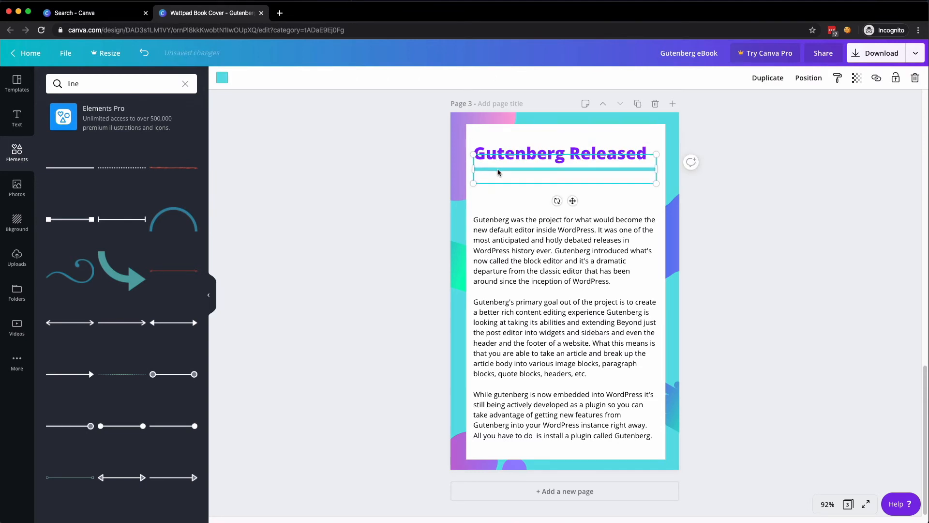
{"action": "key", "text": "Up"}
{"action": "left_click", "coordinate": [414, 159]}
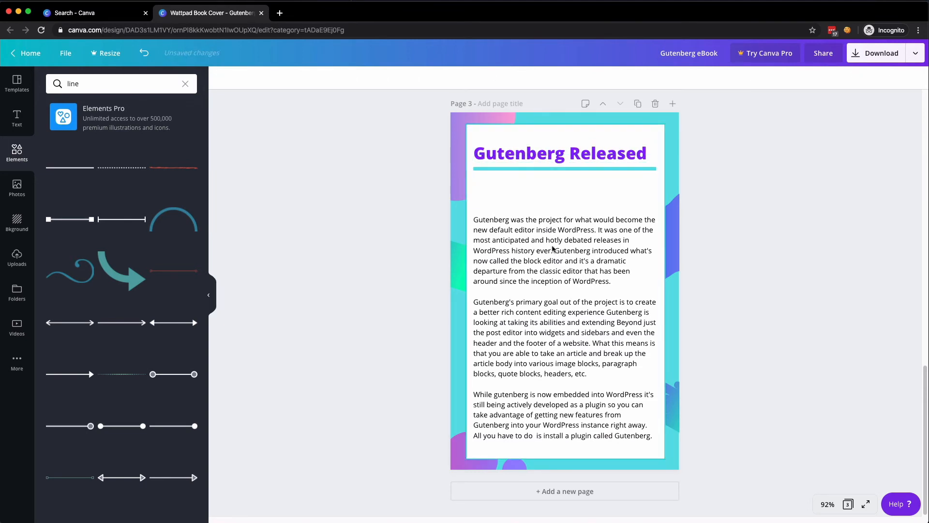
{"action": "left_click_drag", "start_coordinate": [553, 249], "coordinate": [553, 237]}
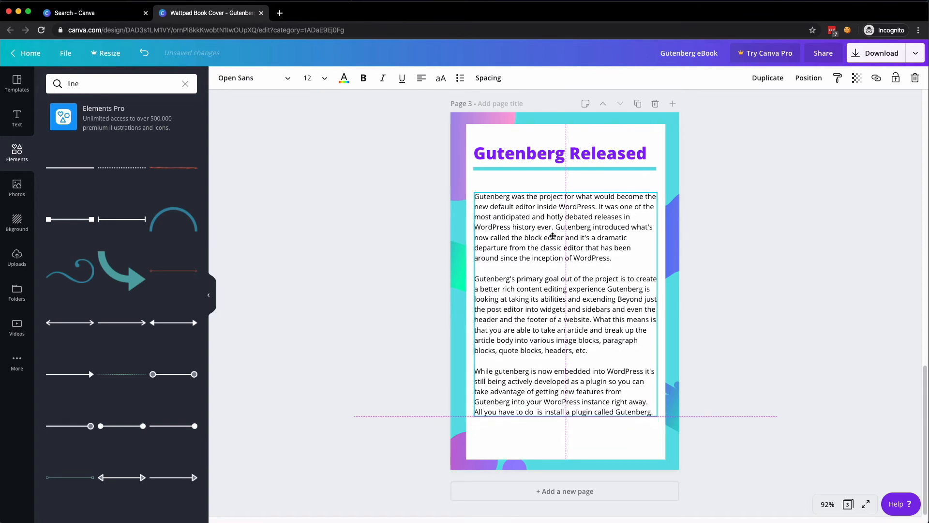
{"action": "left_click", "coordinate": [353, 237]}
Enlarge the white rectangle on page 3 to span the full page width and extend past its bottom edge.
{"action": "left_click", "coordinate": [486, 131]}
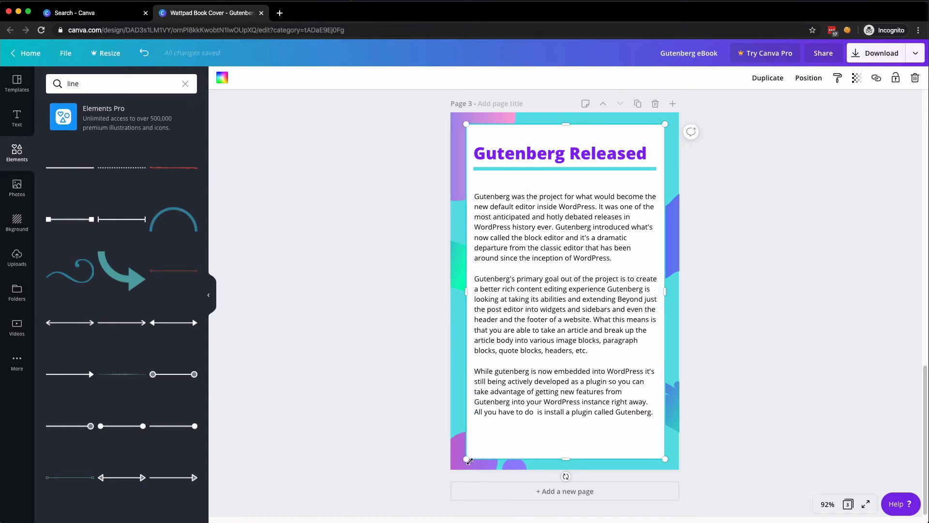
{"action": "left_click_drag", "start_coordinate": [467, 459], "coordinate": [430, 473]}
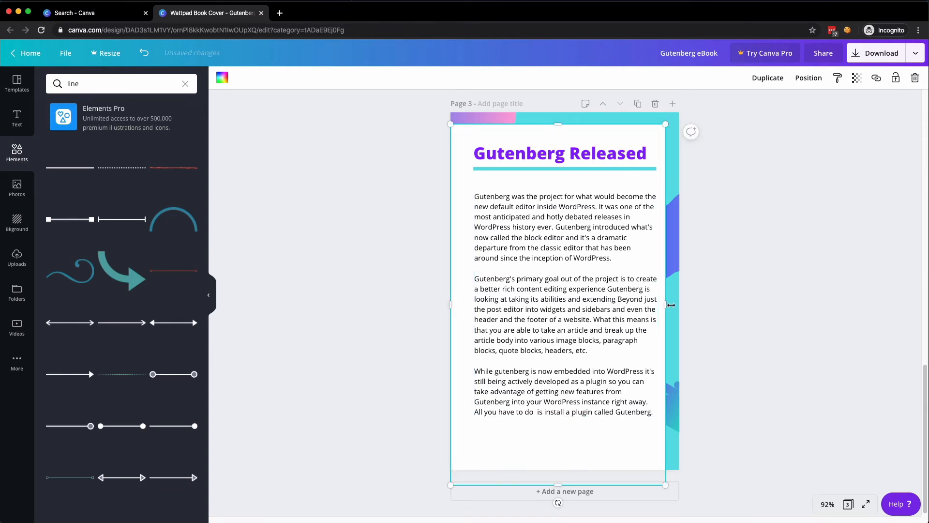
{"action": "mouse_move", "coordinate": [671, 305]}
{"action": "left_mouse_down"}
{"action": "mouse_move", "coordinate": [692, 303]}
{"action": "mouse_move", "coordinate": [682, 305]}
{"action": "left_mouse_up"}
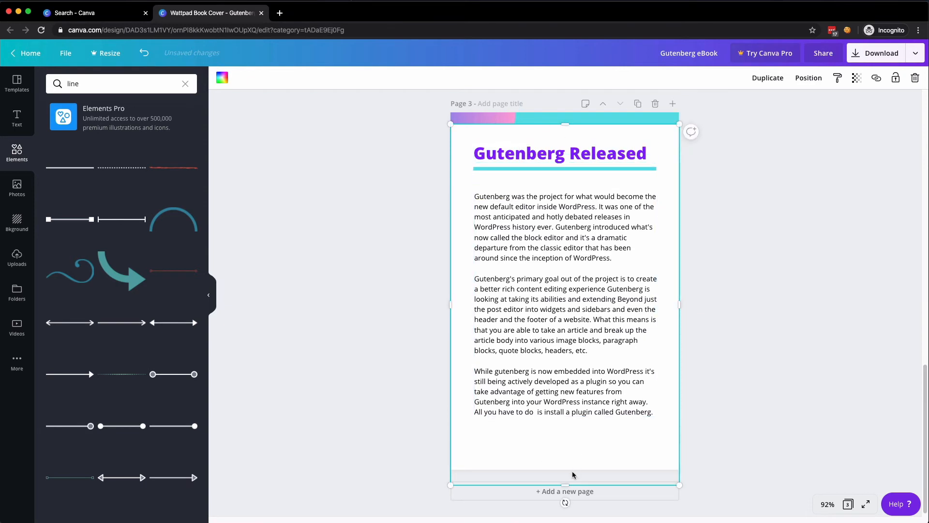
Shorten the white rectangle on page 3 so a background strip shows along the page's lower edge, and clear the element search.
{"action": "left_click_drag", "start_coordinate": [566, 481], "coordinate": [564, 456]}
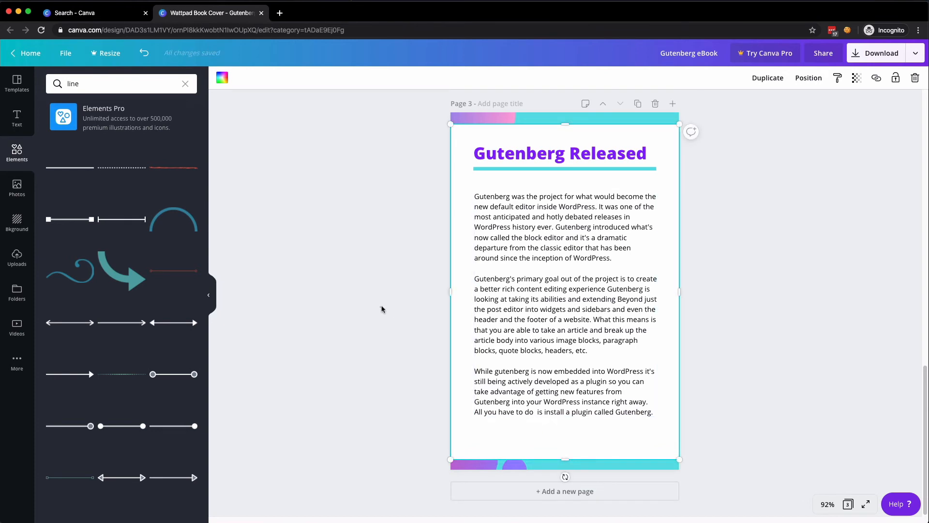
{"action": "left_click", "coordinate": [382, 309]}
{"action": "scroll", "coordinate": [387, 307], "scroll_direction": "up", "scroll_amount": 8}
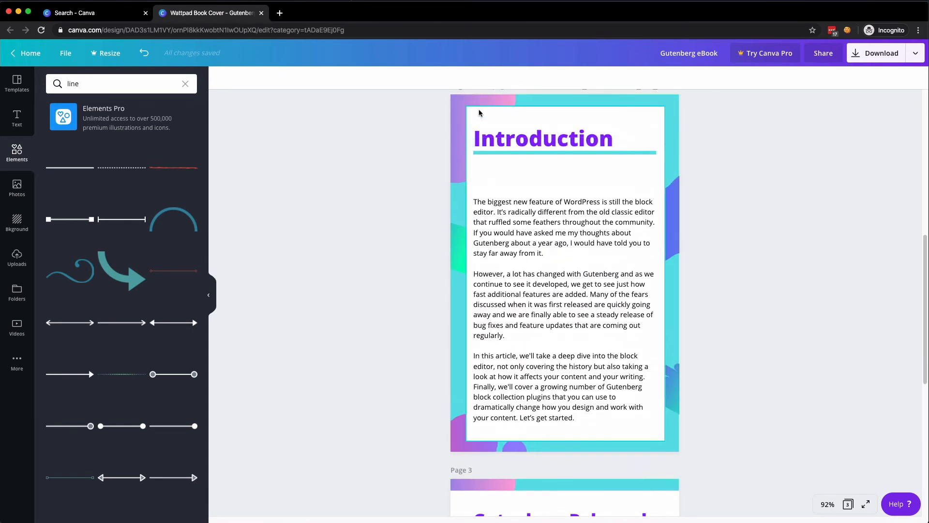
{"action": "scroll", "coordinate": [422, 389], "scroll_direction": "down", "scroll_amount": 8}
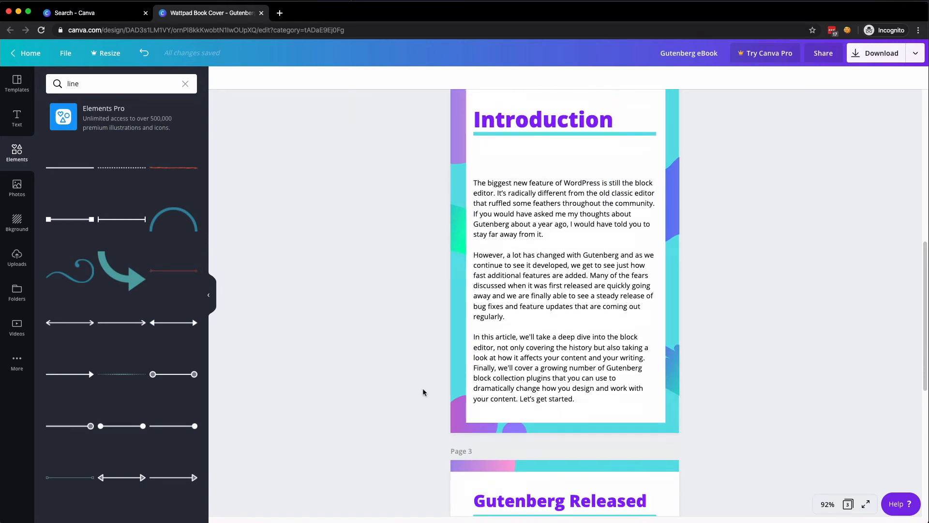
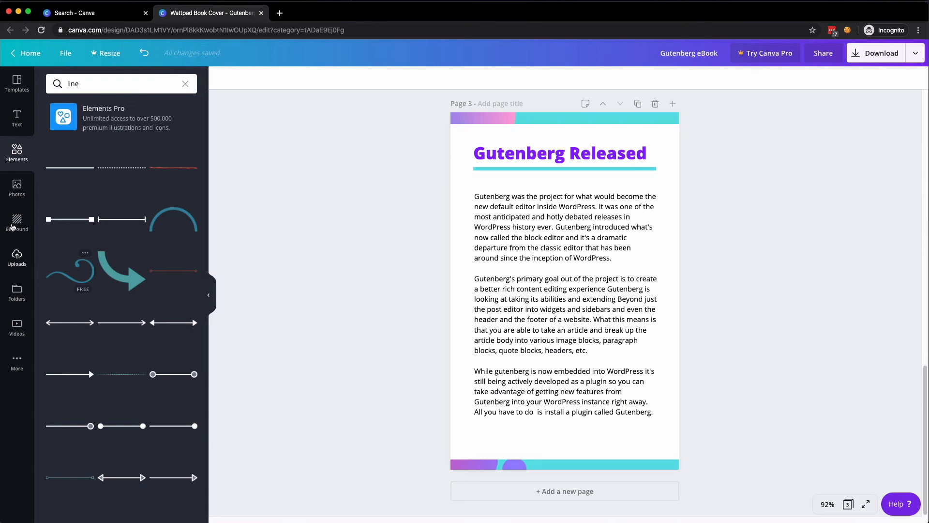
{"action": "left_click", "coordinate": [186, 85]}
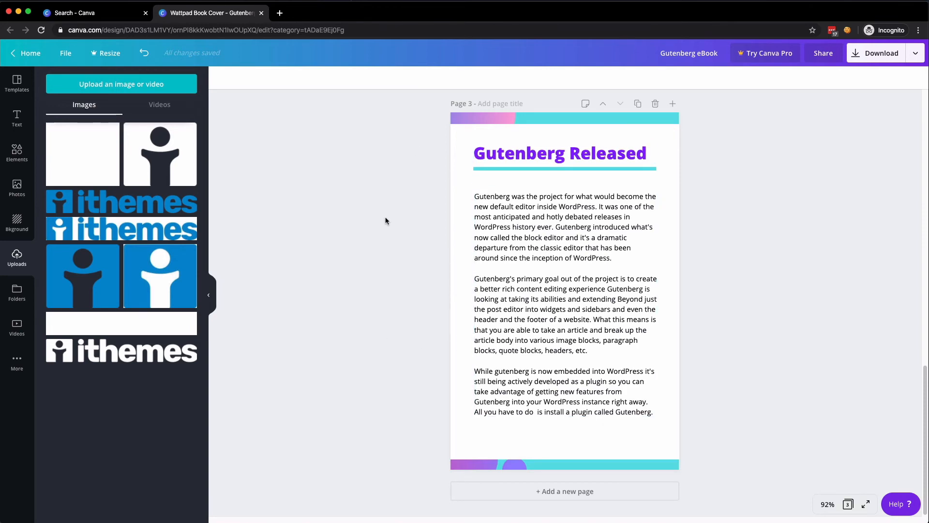
Add a blank page after the Introduction page and move it up to directly follow the cover.
{"action": "scroll", "coordinate": [393, 246], "scroll_direction": "up", "scroll_amount": 15}
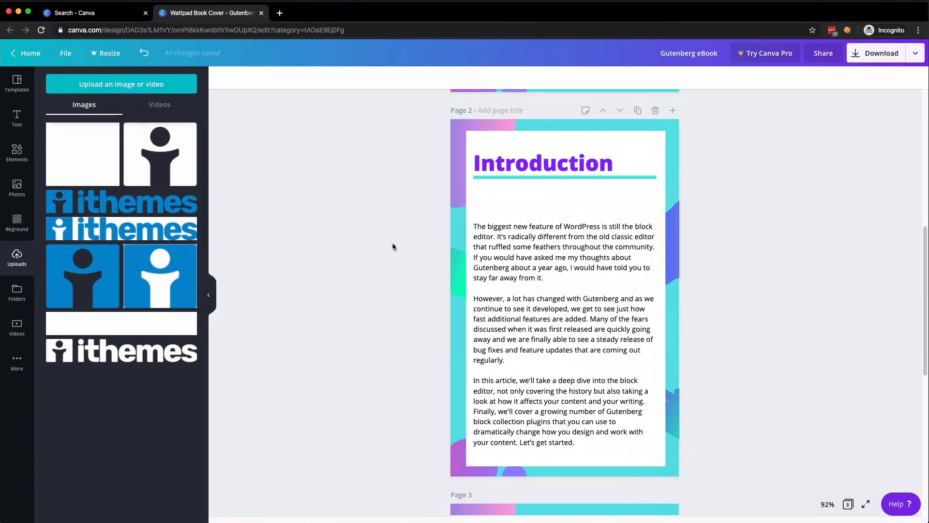
{"action": "scroll", "coordinate": [393, 246], "scroll_direction": "up", "scroll_amount": 2}
{"action": "scroll", "coordinate": [393, 247], "scroll_direction": "down", "scroll_amount": 4}
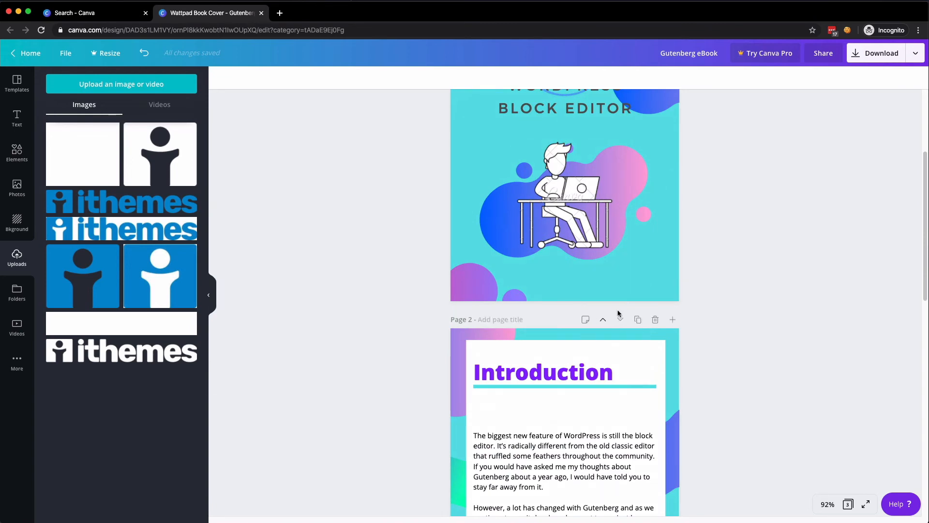
{"action": "left_click", "coordinate": [674, 320]}
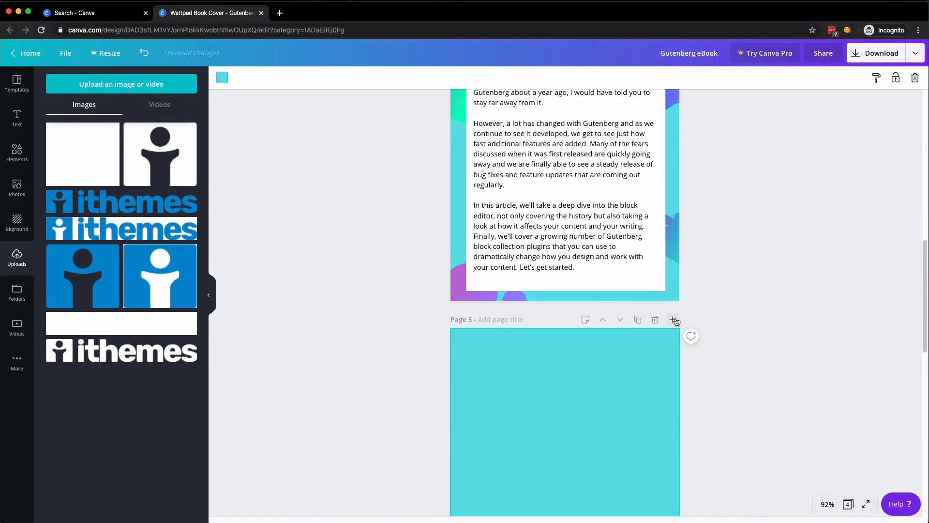
{"action": "left_click", "coordinate": [609, 321]}
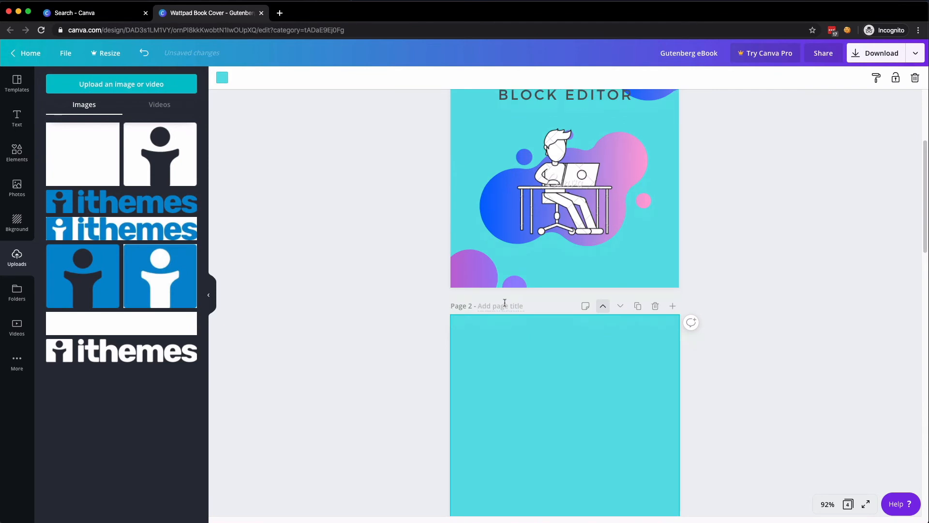
Title the blank second page "TOC" and the first page "Cover".
{"action": "left_click", "coordinate": [505, 306]}
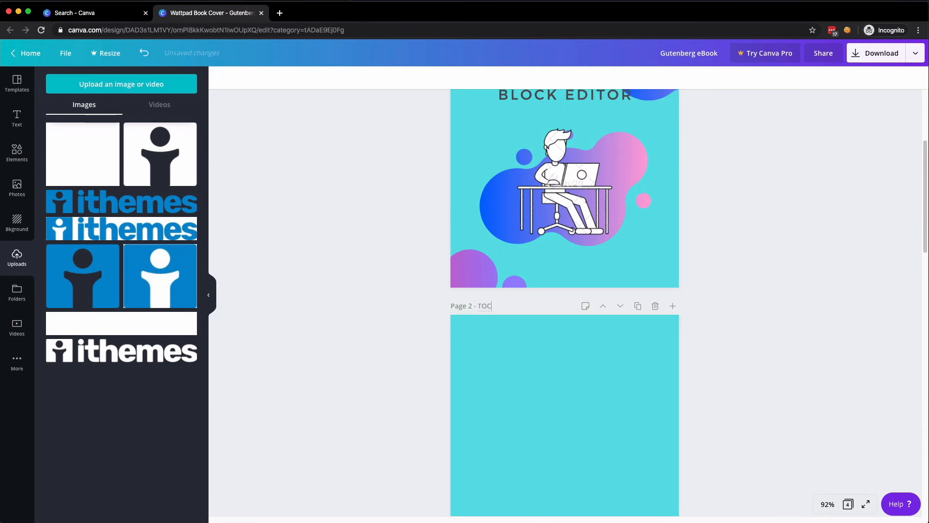
{"action": "scroll", "coordinate": [434, 313], "scroll_direction": "up", "scroll_amount": 4}
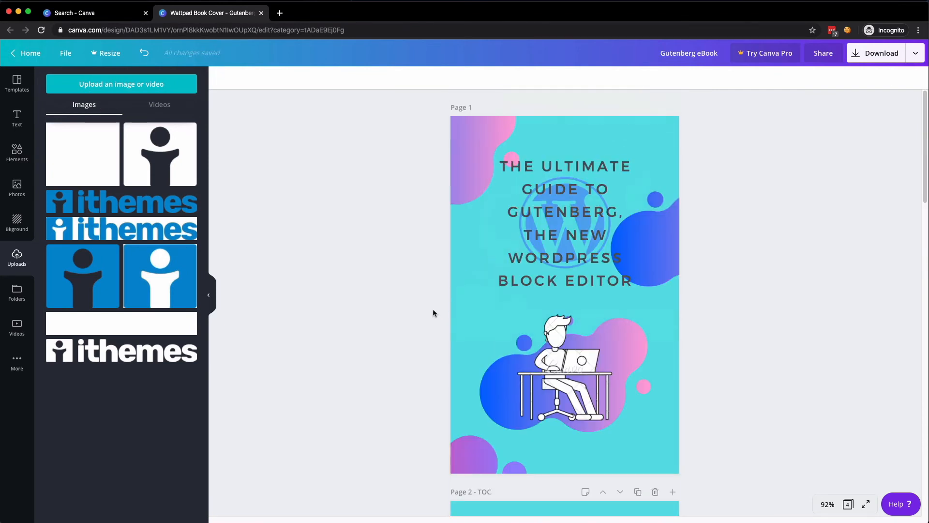
{"action": "left_click", "coordinate": [502, 108]}
{"action": "type", "text": "Cover"}
Reorder the pages in the page overview so the blank TOC page comes last, and return to the editing view.
{"action": "scroll", "coordinate": [389, 333], "scroll_direction": "down", "scroll_amount": 8}
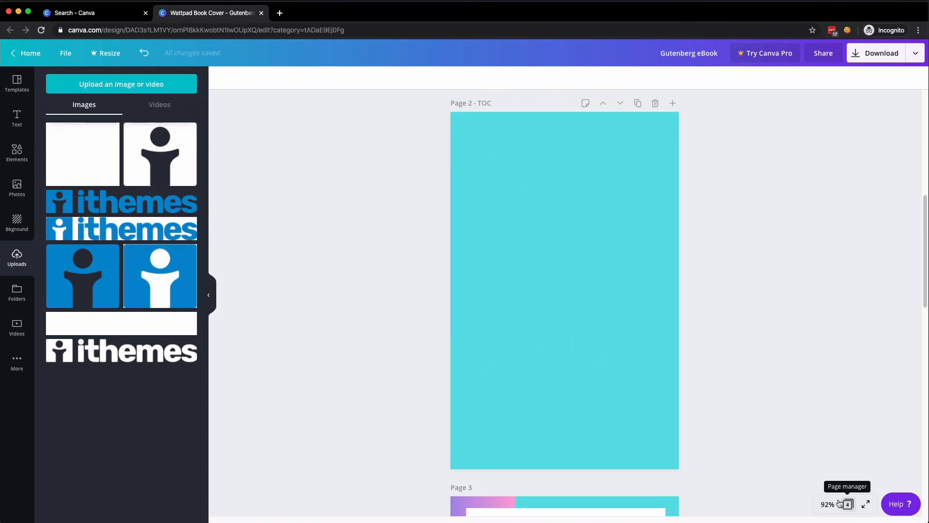
{"action": "scroll", "coordinate": [605, 376], "scroll_direction": "down", "scroll_amount": 13}
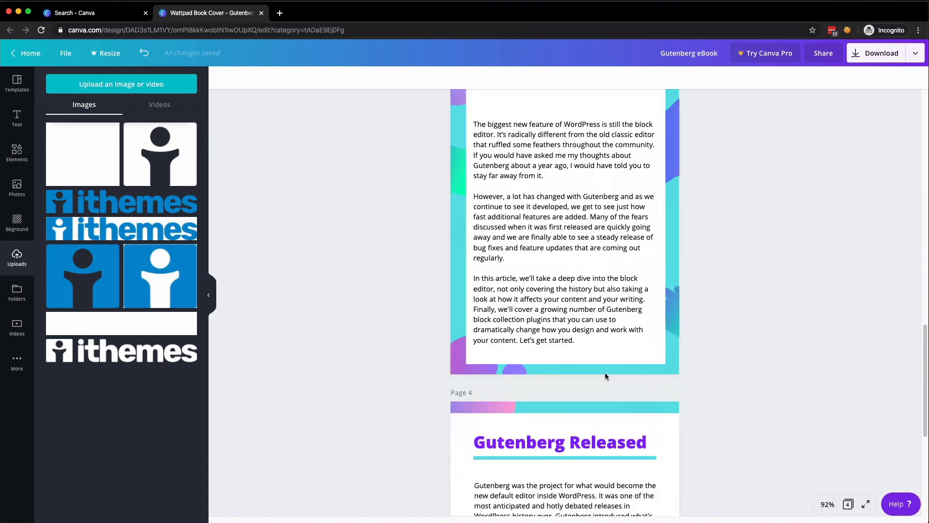
{"action": "scroll", "coordinate": [605, 376], "scroll_direction": "up", "scroll_amount": 3}
{"action": "left_click", "coordinate": [849, 506]}
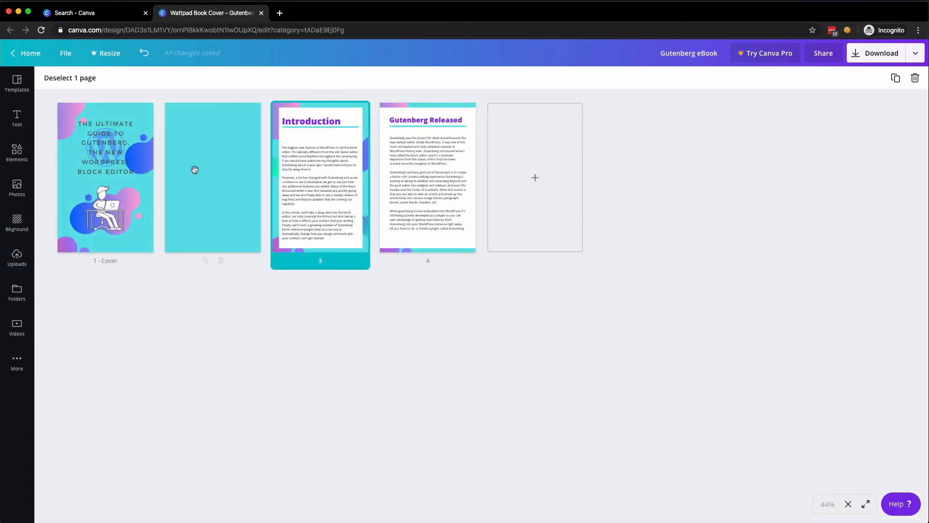
{"action": "left_click", "coordinate": [523, 349]}
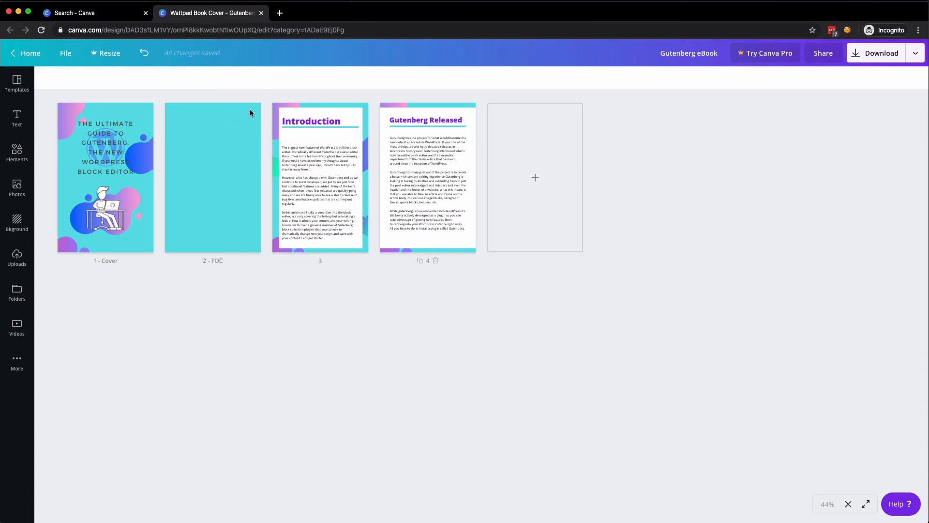
{"action": "left_click_drag", "start_coordinate": [381, 143], "coordinate": [253, 140]}
{"action": "left_click_drag", "start_coordinate": [455, 159], "coordinate": [479, 162]}
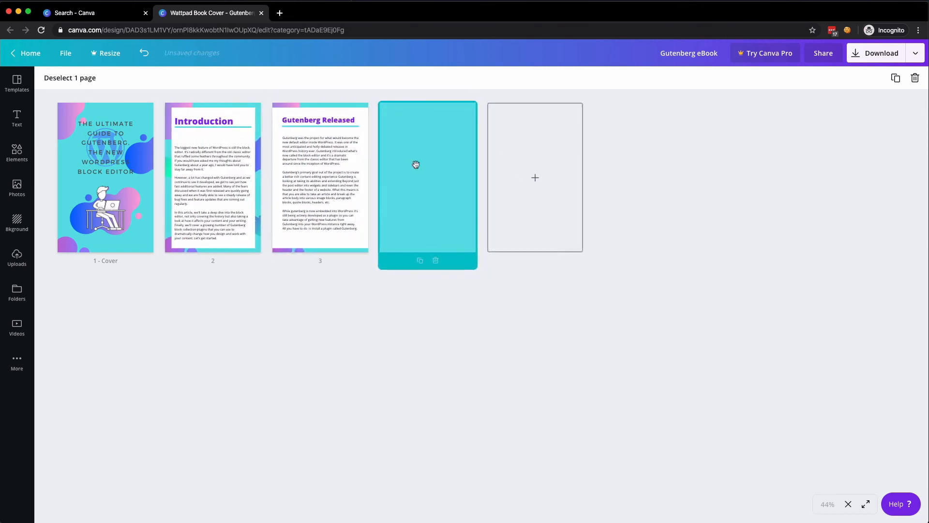
{"action": "left_click", "coordinate": [848, 504]}
Check the download options, trying the PDF Print file type and its crop marks and bleed setting.
{"action": "scroll", "coordinate": [639, 353], "scroll_direction": "up", "scroll_amount": 20}
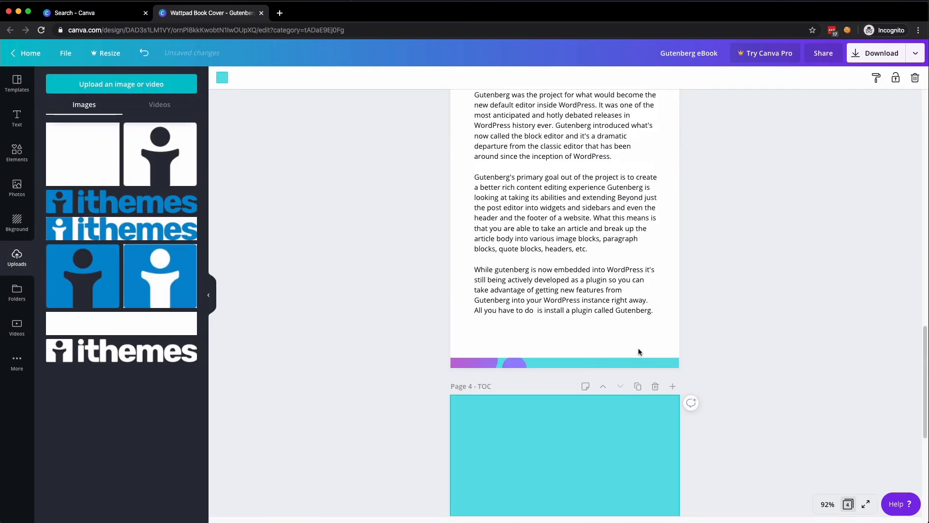
{"action": "scroll", "coordinate": [637, 348], "scroll_direction": "up", "scroll_amount": 2}
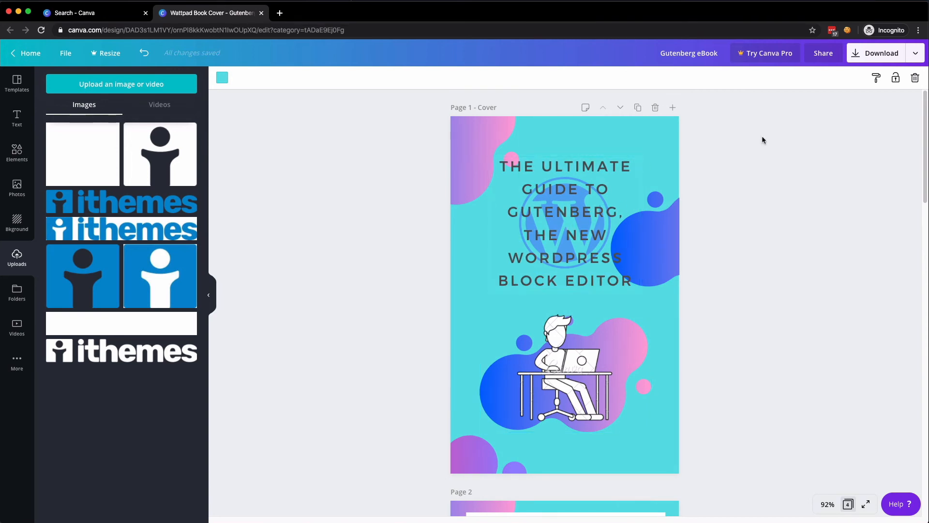
{"action": "left_click", "coordinate": [886, 54]}
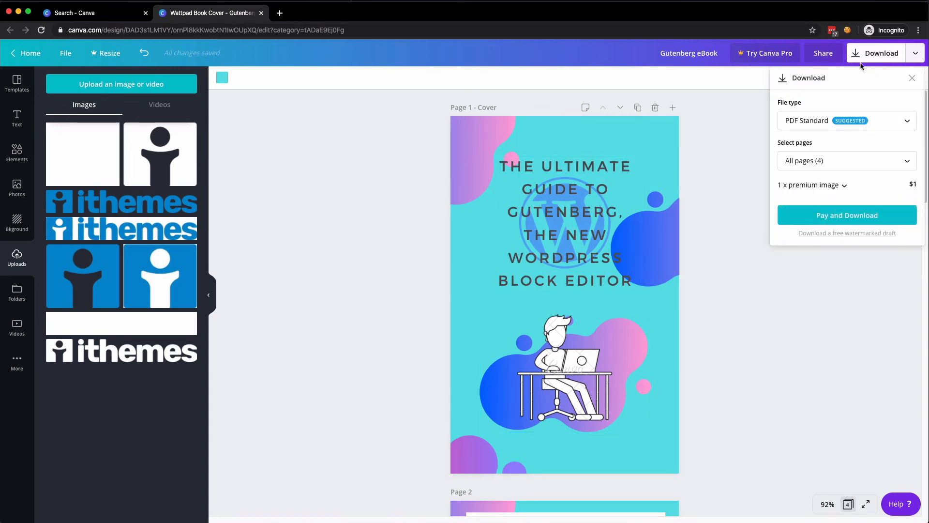
{"action": "left_click", "coordinate": [799, 126]}
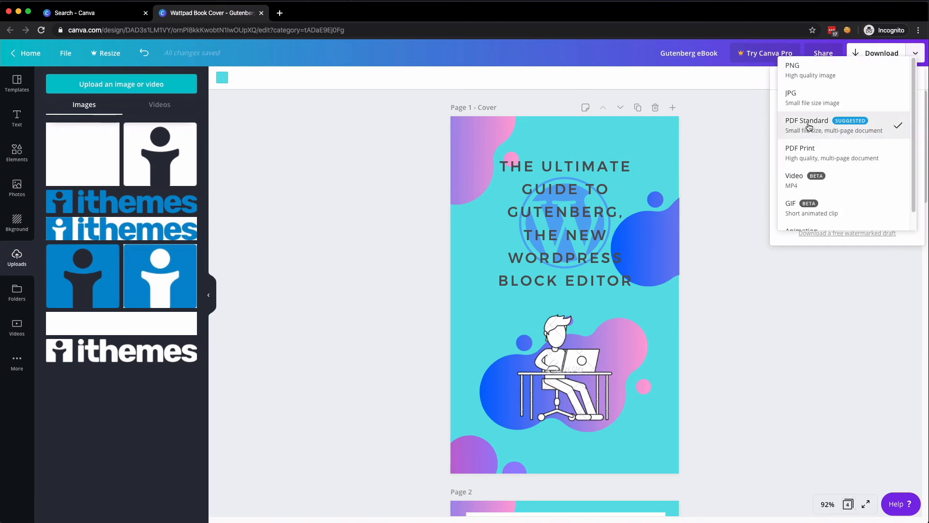
{"action": "left_click", "coordinate": [815, 152]}
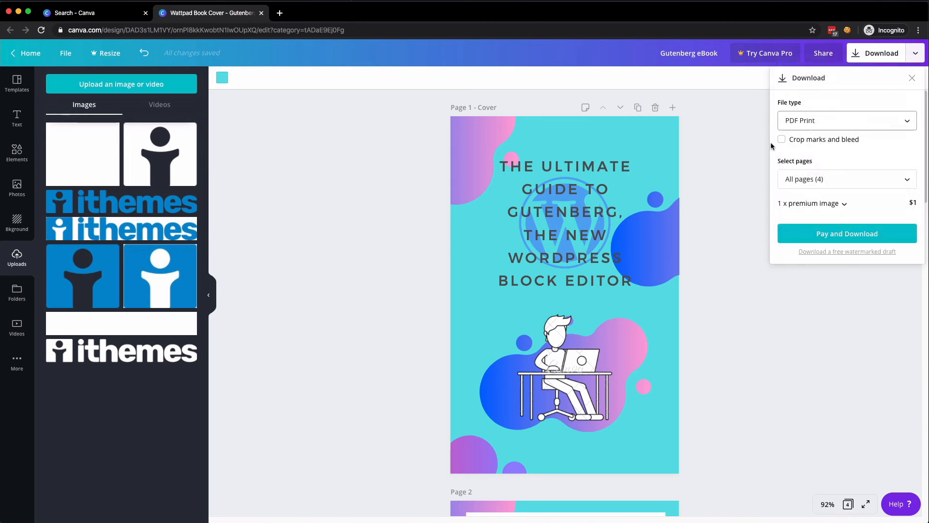
{"action": "left_click", "coordinate": [804, 141]}
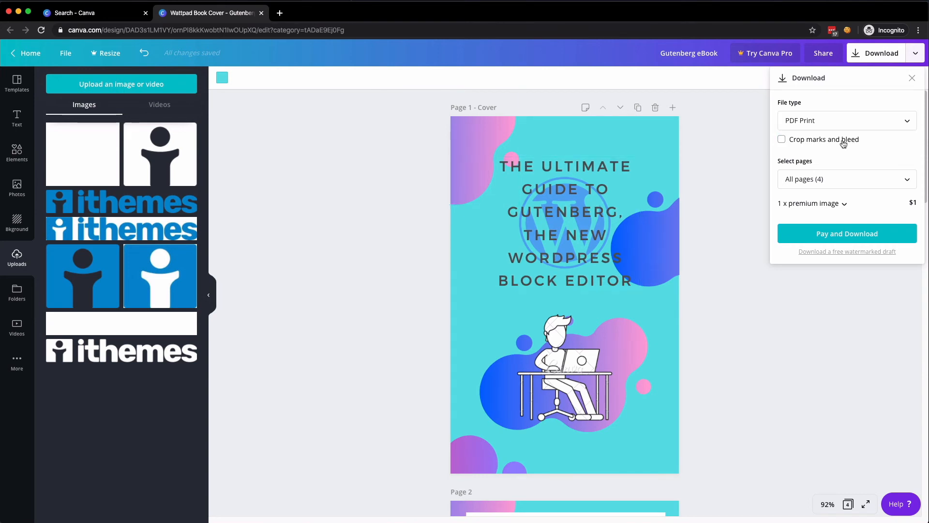
{"action": "left_click", "coordinate": [782, 141]}
{"action": "left_click", "coordinate": [222, 114]}
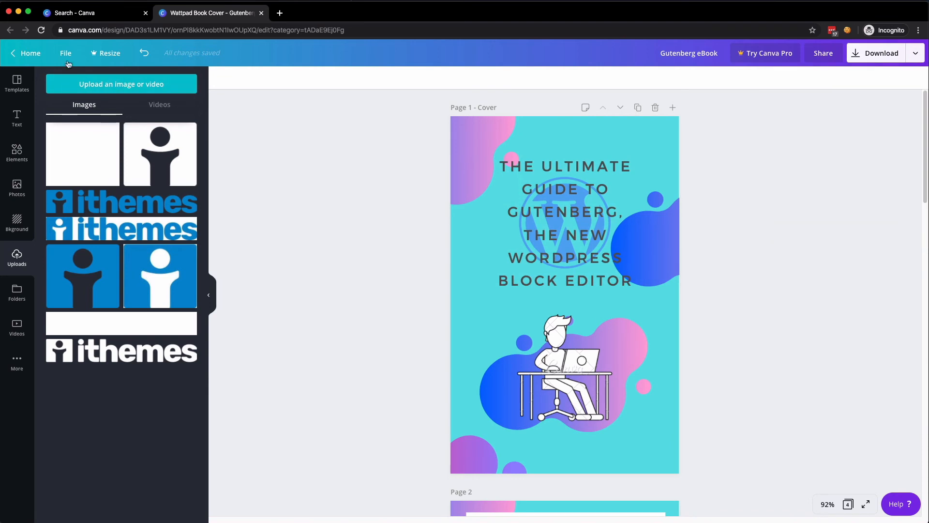
Show the print bleed and margin guides, and check the Introduction and Gutenberg Released pages against them.
{"action": "left_click", "coordinate": [65, 52]}
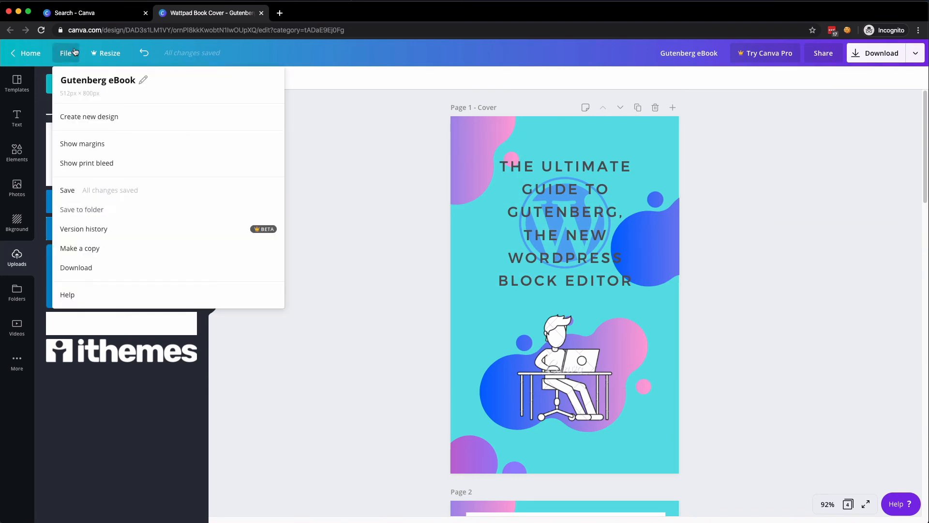
{"action": "left_click", "coordinate": [94, 162]}
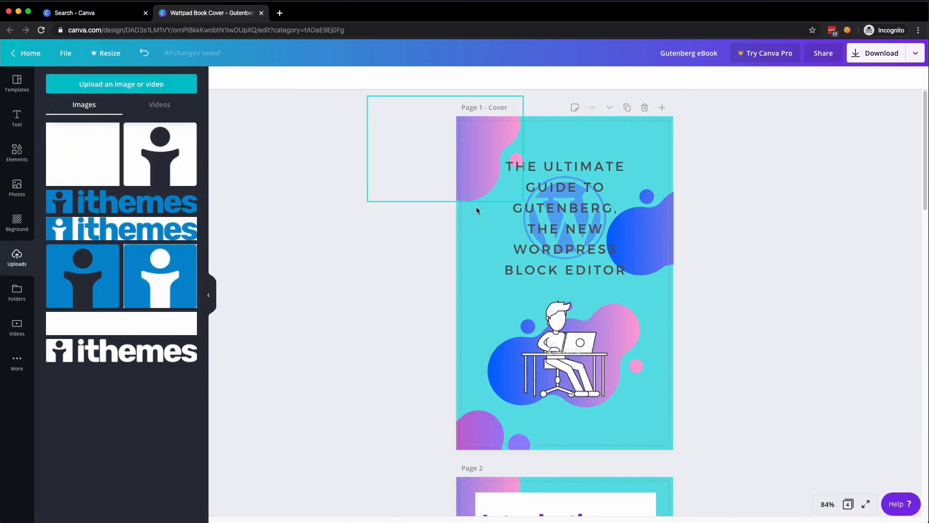
{"action": "left_click", "coordinate": [67, 54]}
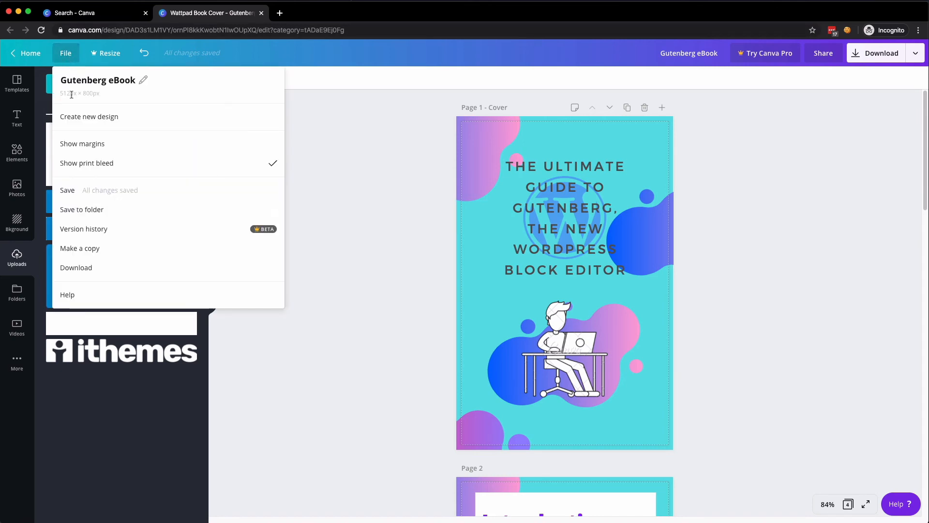
{"action": "left_click", "coordinate": [83, 143]}
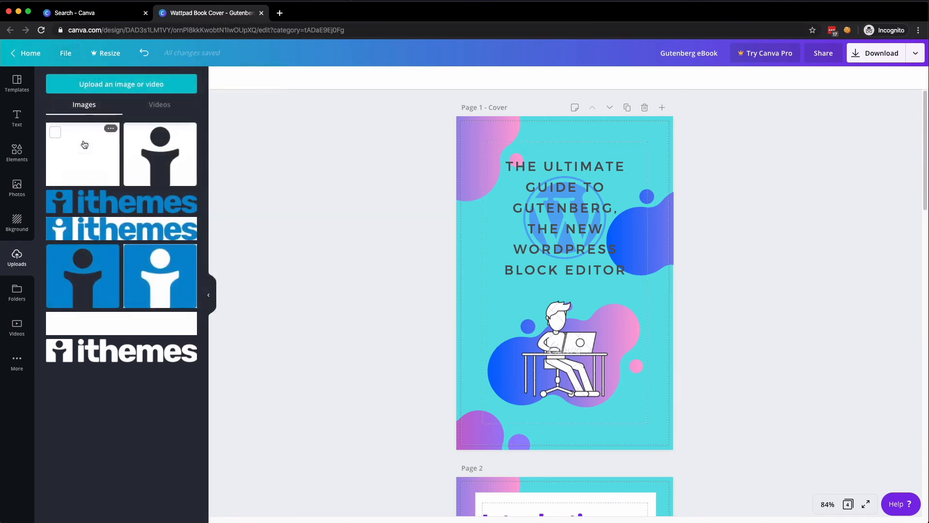
{"action": "scroll", "coordinate": [561, 228], "scroll_direction": "down", "scroll_amount": 8}
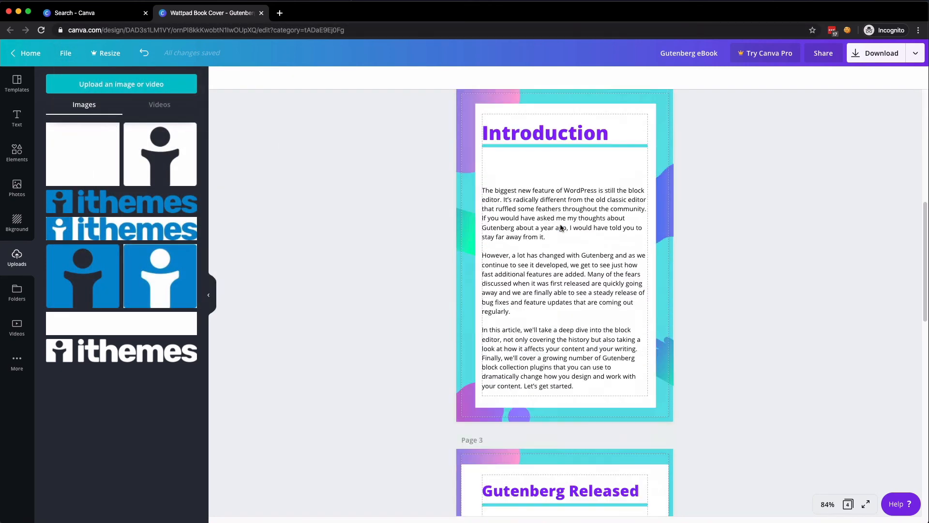
{"action": "scroll", "coordinate": [561, 227], "scroll_direction": "down", "scroll_amount": 4}
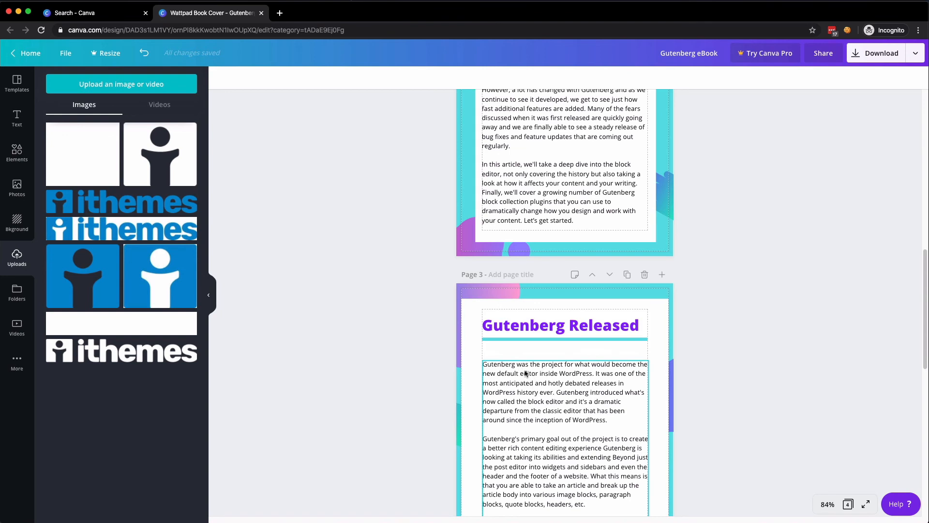
{"action": "scroll", "coordinate": [516, 208], "scroll_direction": "up", "scroll_amount": 2}
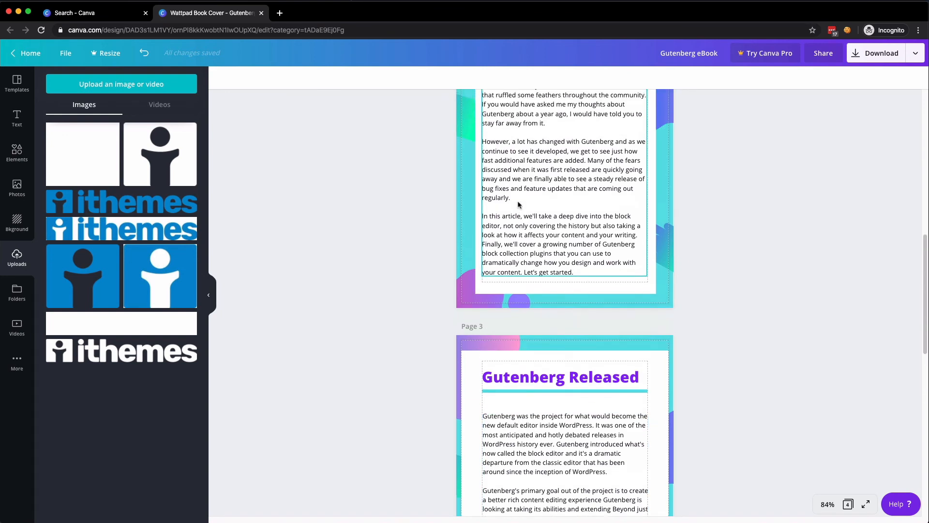
{"action": "scroll", "coordinate": [517, 204], "scroll_direction": "up", "scroll_amount": 3}
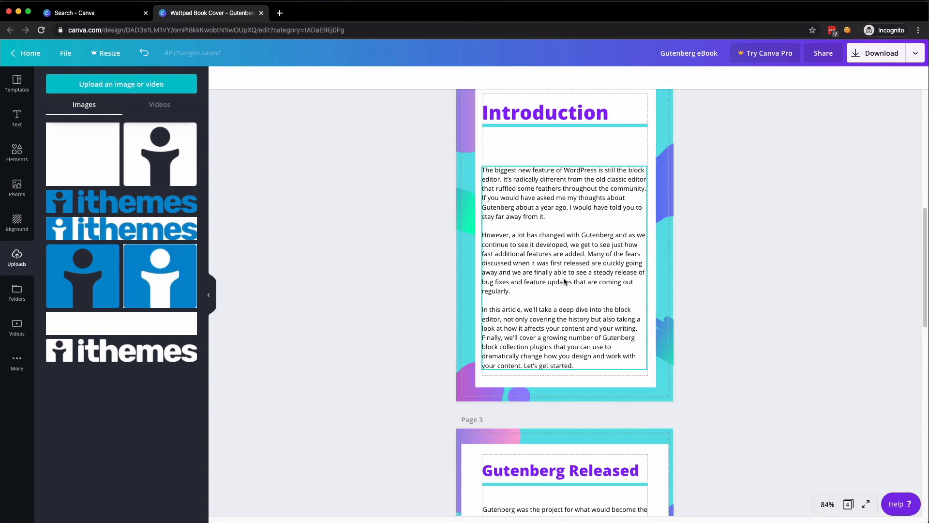
Delete the premium illustration of the man working at a desk from the cover.
{"action": "left_click", "coordinate": [880, 54]}
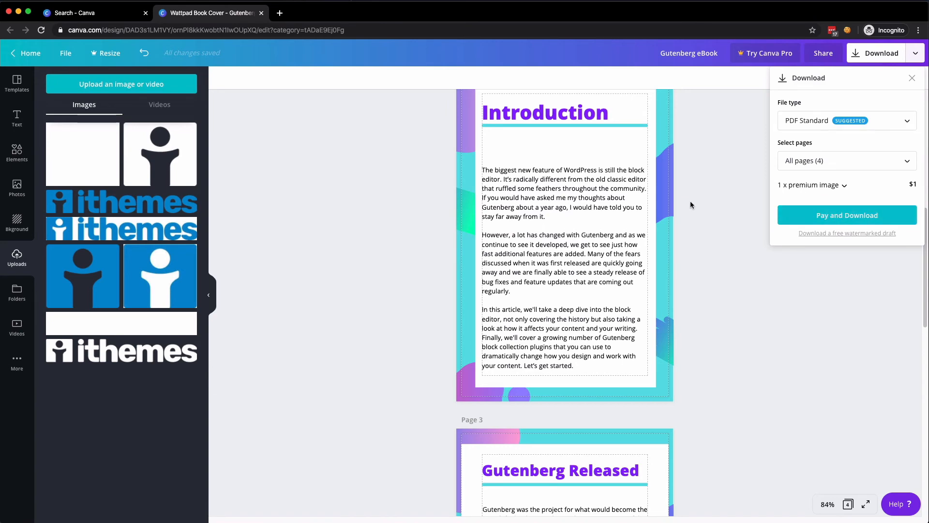
{"action": "left_click", "coordinate": [705, 202]}
{"action": "scroll", "coordinate": [704, 201], "scroll_direction": "up", "scroll_amount": 6}
{"action": "left_click", "coordinate": [568, 303]}
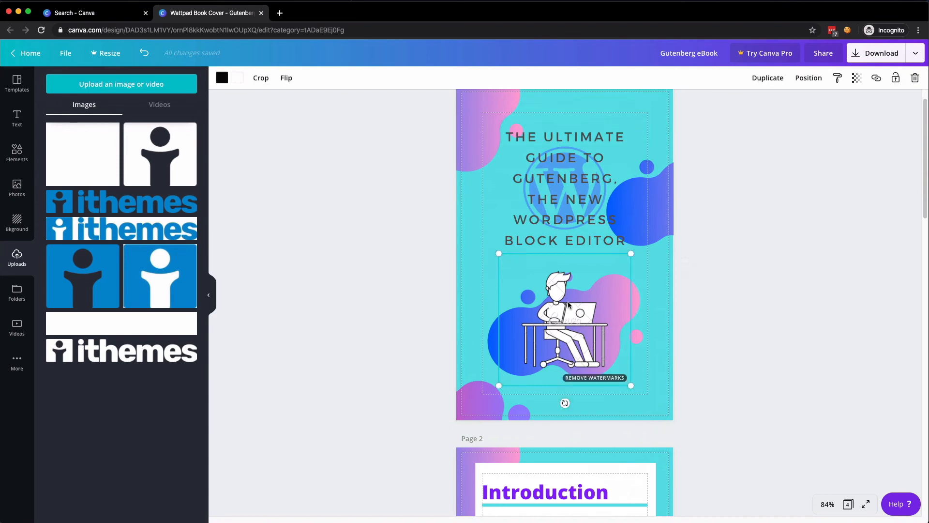
{"action": "key", "text": "Delete"}
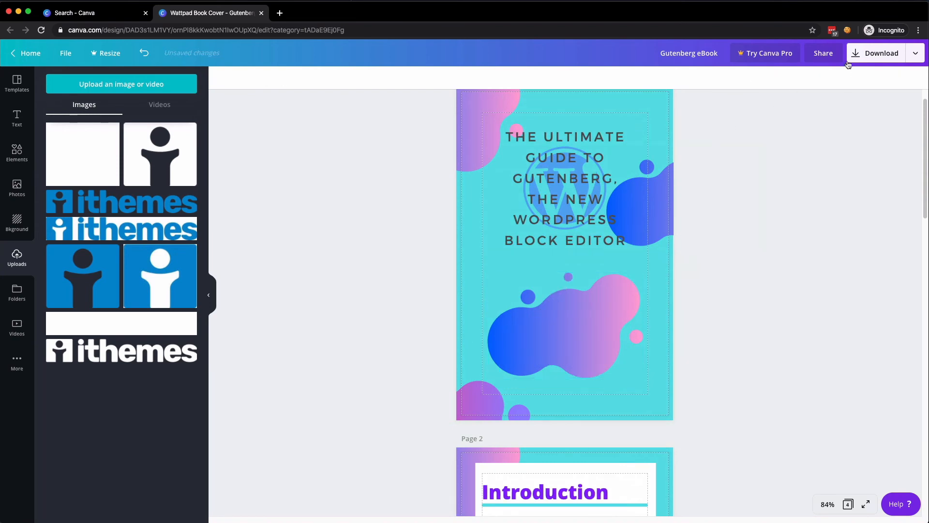
Download all pages of the eBook as a PDF Standard file.
{"action": "left_click", "coordinate": [856, 56]}
{"action": "left_click", "coordinate": [842, 192]}
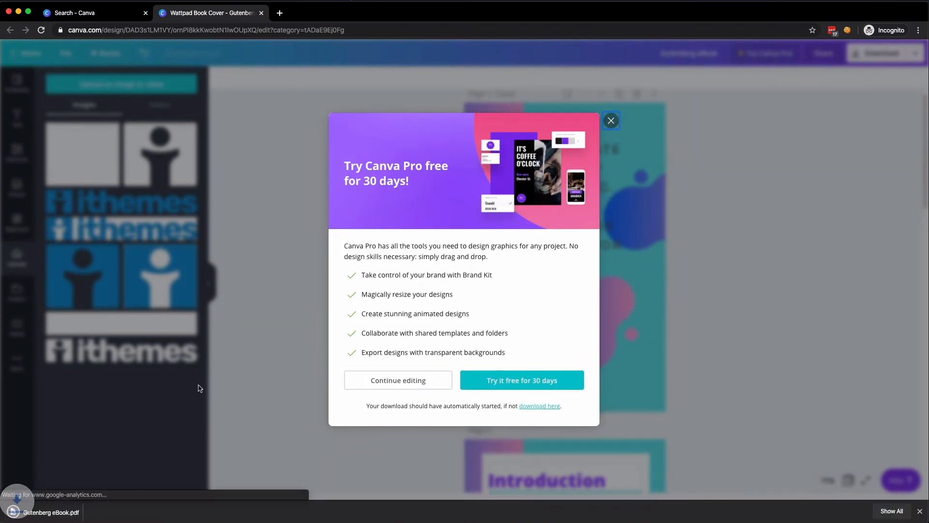
Open the downloaded Gutenberg eBook PDF and look through its pages.
{"action": "left_click", "coordinate": [50, 512]}
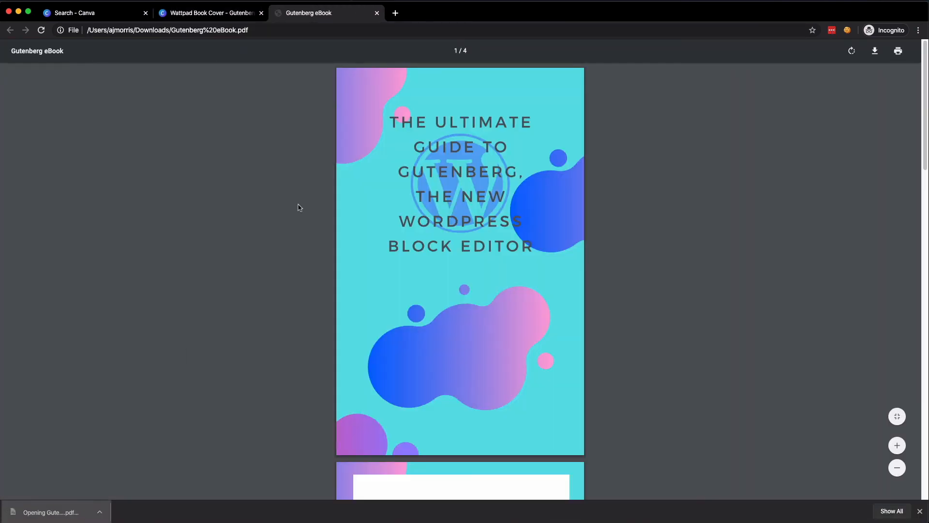
{"action": "scroll", "coordinate": [464, 181], "scroll_direction": "down", "scroll_amount": 20}
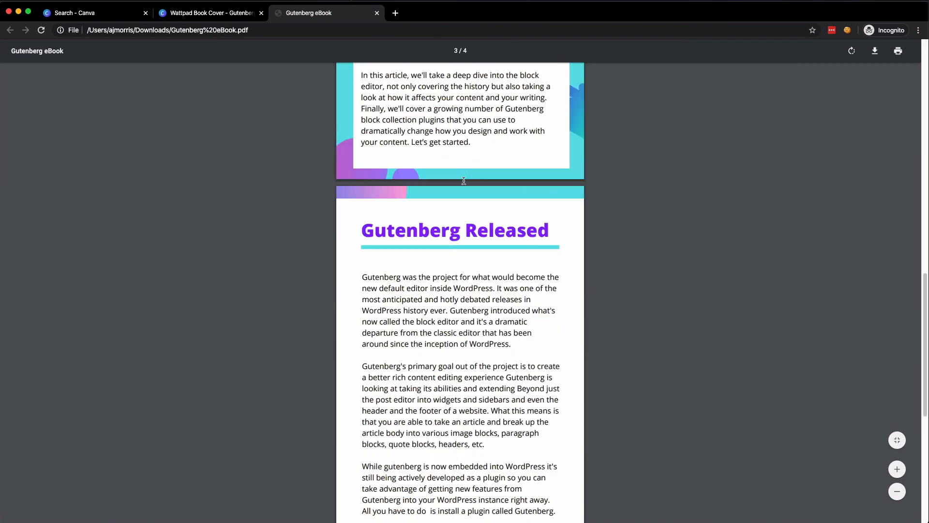
{"action": "scroll", "coordinate": [463, 181], "scroll_direction": "up", "scroll_amount": 20}
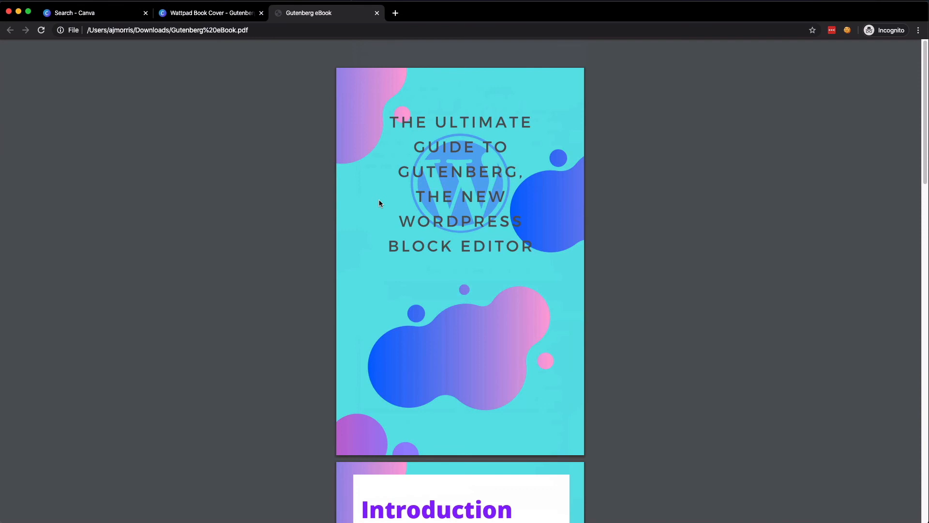
Return to the eBook design, dismiss the Canva Pro trial offer, and close the design and PDF tabs.
{"action": "key", "text": "ctrl+shift+Tab"}
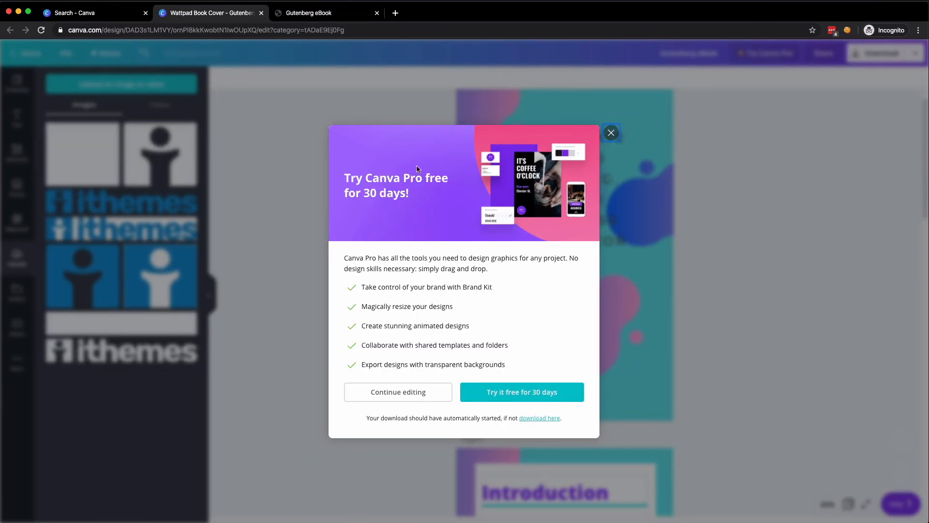
{"action": "left_click", "coordinate": [611, 133]}
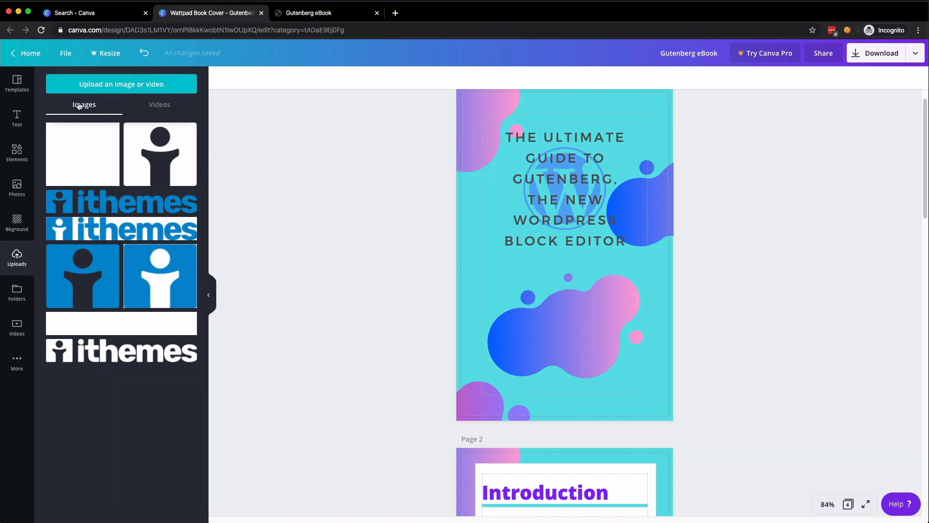
{"action": "left_click", "coordinate": [261, 13]}
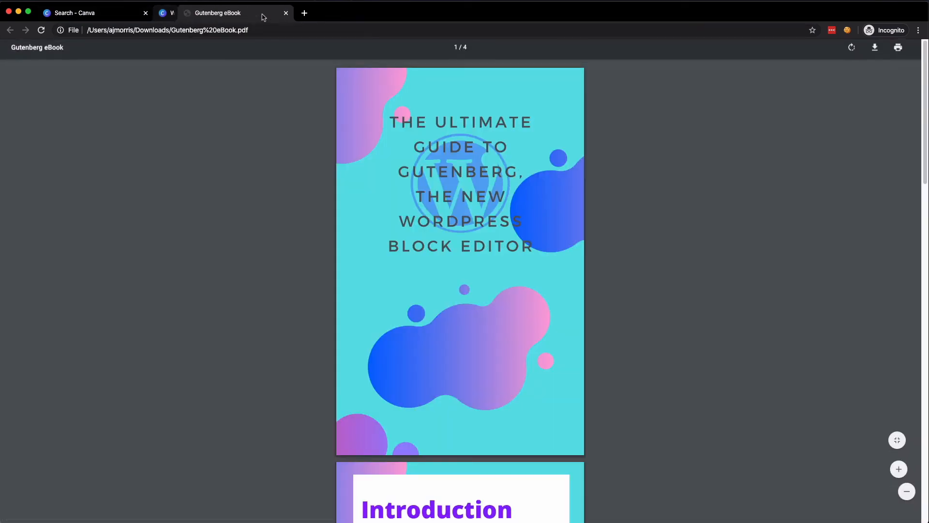
{"action": "left_click", "coordinate": [261, 13]}
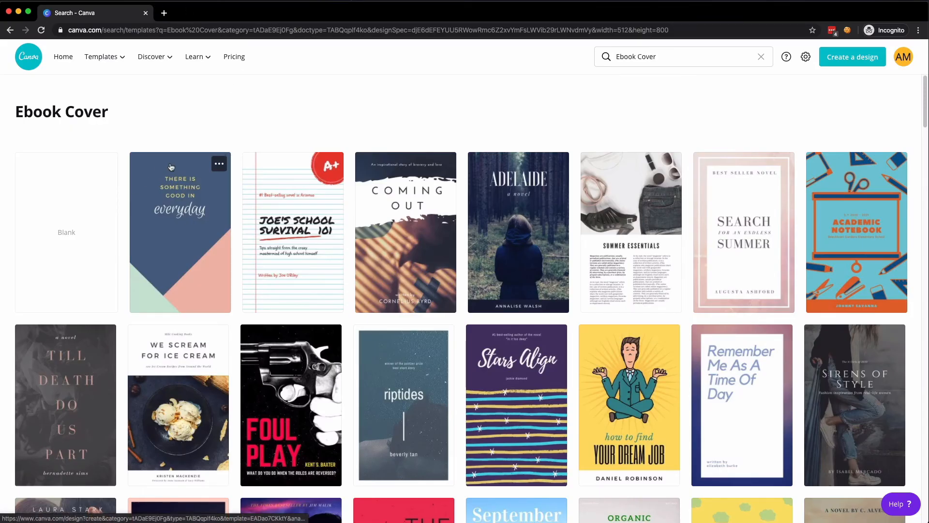
Search the templates for "Ebook" and preview the White Lined Notebook eBook Cover template.
{"action": "double_click", "coordinate": [650, 57]}
{"action": "key", "text": "BackSpace"}
{"action": "key", "text": "Return"}
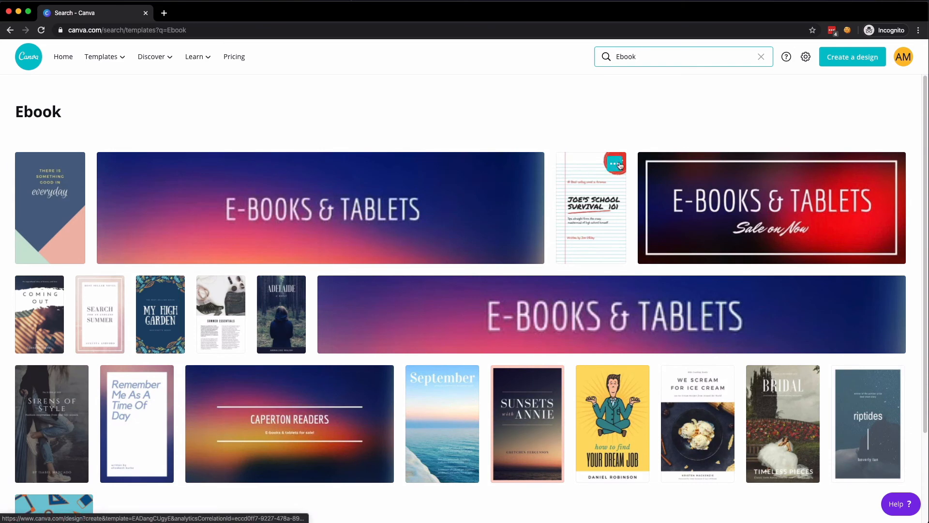
{"action": "left_click", "coordinate": [620, 164]}
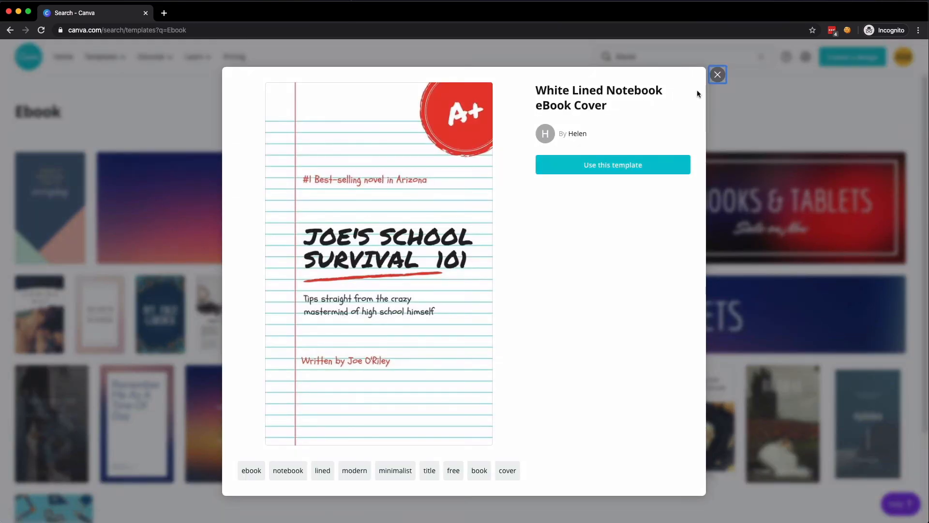
{"action": "left_click", "coordinate": [723, 81]}
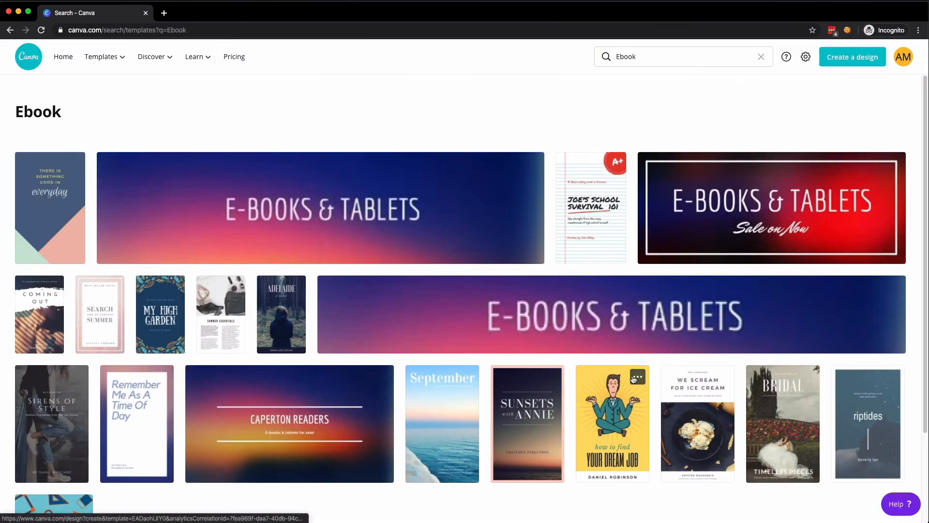
Browse the "book" tag from the Yellow Business Man Dream Job cover and try the Keep Reading and Writing template.
{"action": "left_click", "coordinate": [633, 375]}
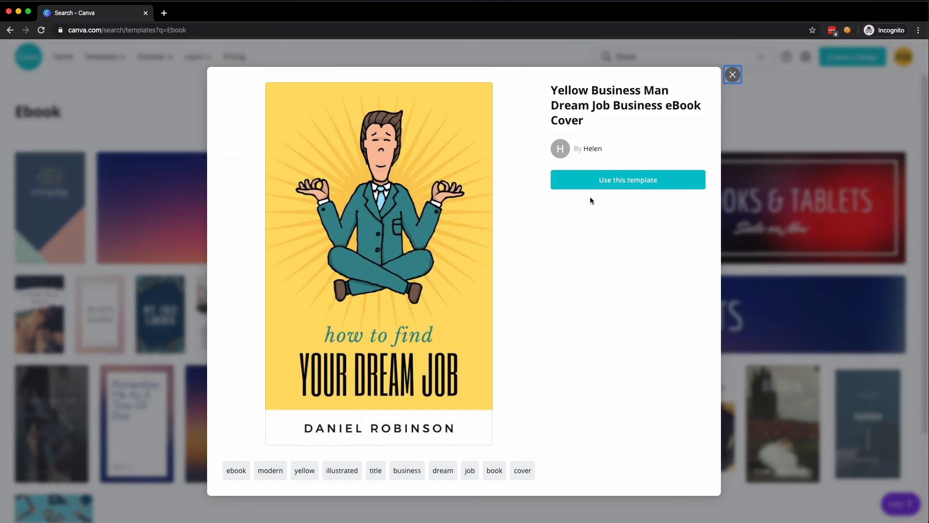
{"action": "left_click", "coordinate": [494, 470]}
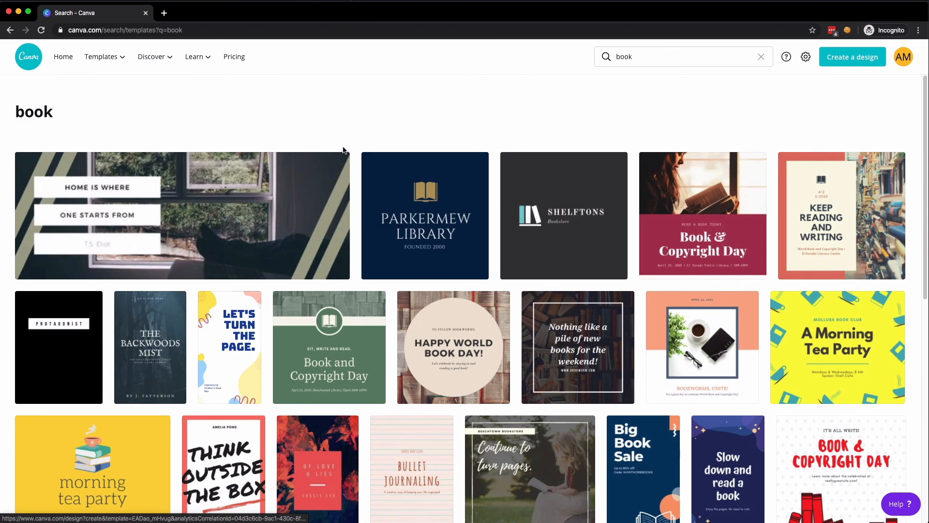
{"action": "left_click", "coordinate": [866, 206]}
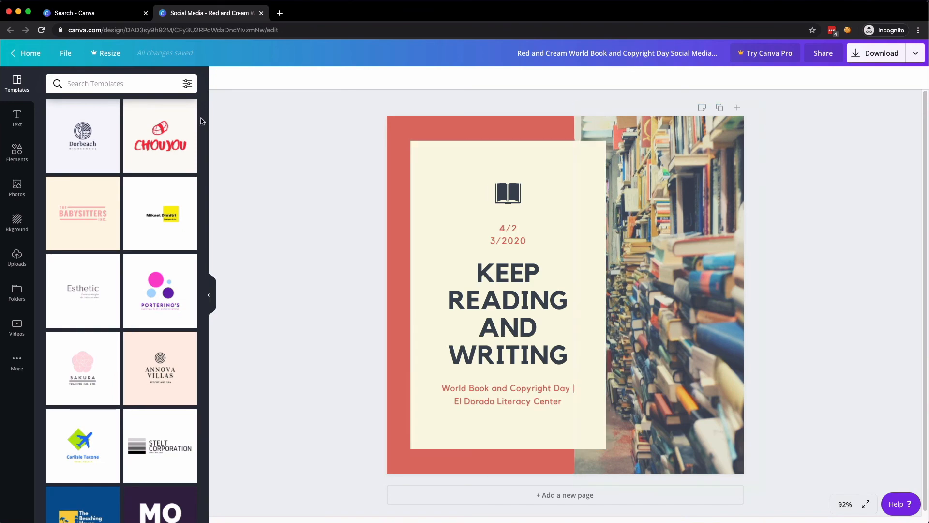
{"action": "key", "text": "super+w"}
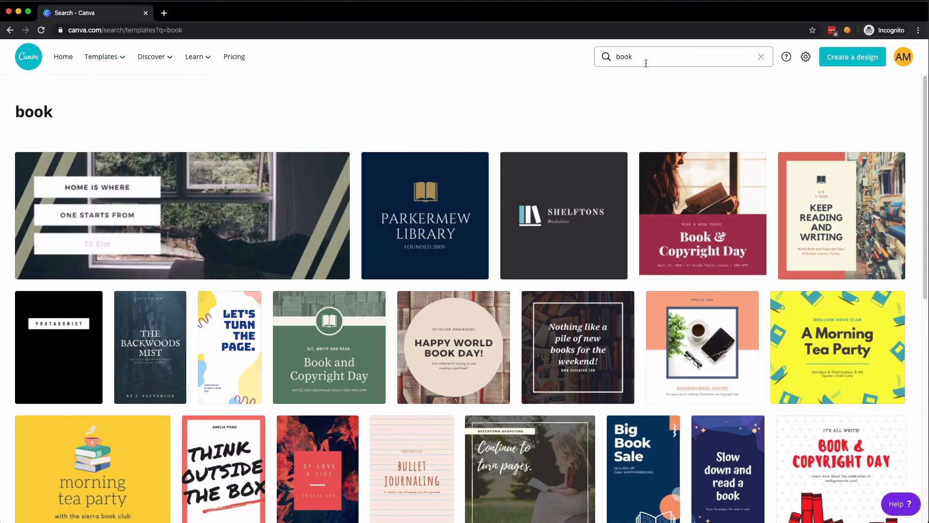
Search the templates for "ebook".
{"action": "left_click", "coordinate": [646, 63]}
{"action": "key", "text": "super+a"}
{"action": "type", "text": "eboo"}
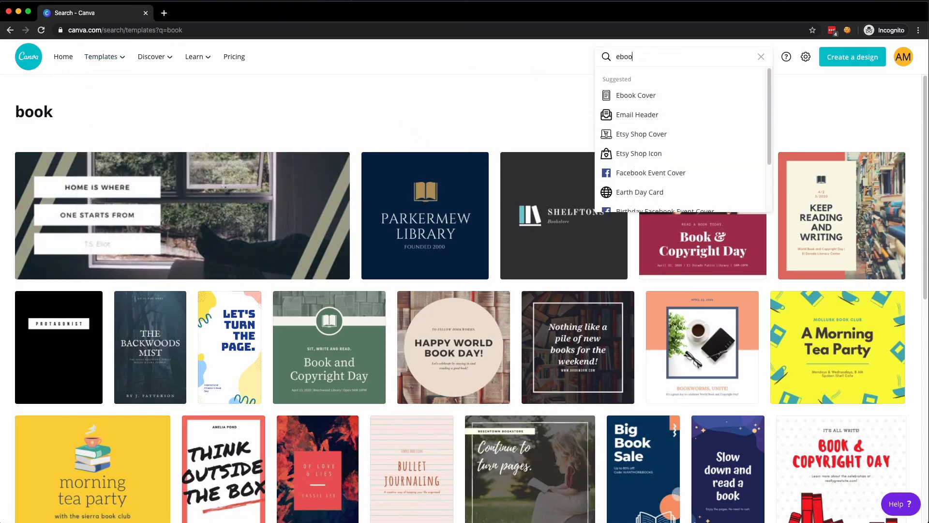
{"action": "type", "text": "k"}
{"action": "key", "text": "Return"}
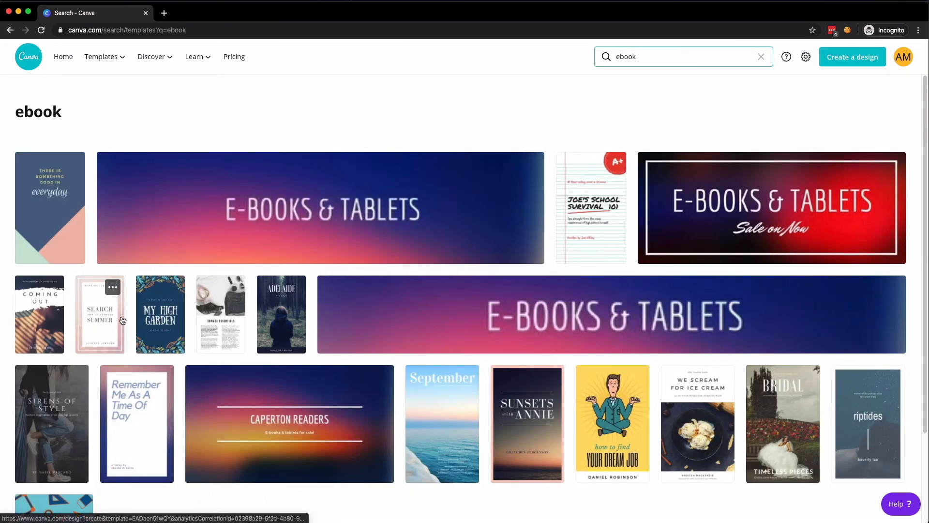
Preview the cover, contents, chapter and text pages of the Light Pink Romantic Ebook Cover template and create a design from it.
{"action": "left_click", "coordinate": [117, 288]}
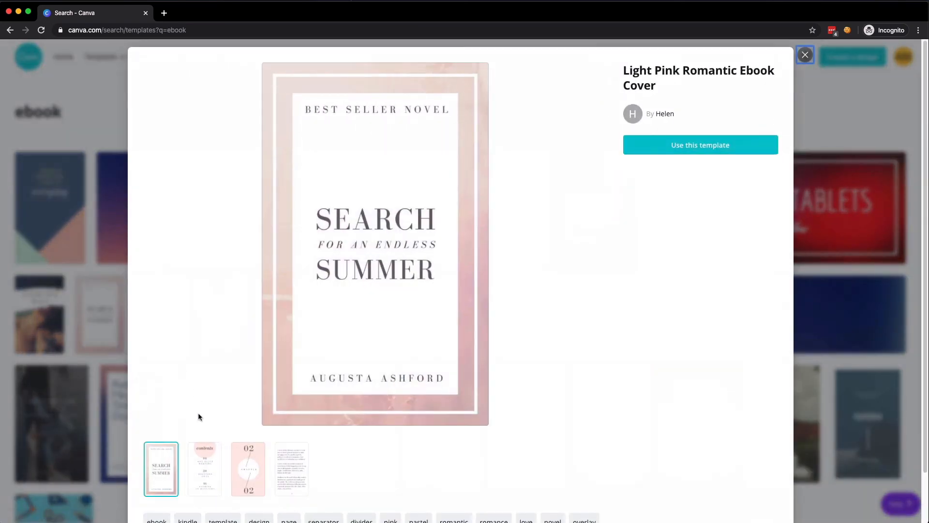
{"action": "left_click", "coordinate": [198, 462]}
{"action": "left_click", "coordinate": [252, 466]}
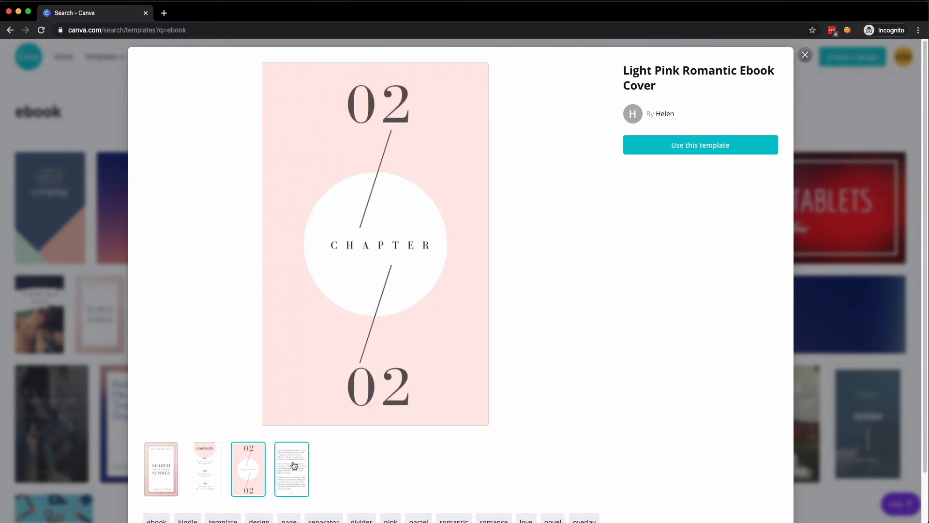
{"action": "left_click", "coordinate": [293, 466]}
{"action": "left_click", "coordinate": [247, 467]}
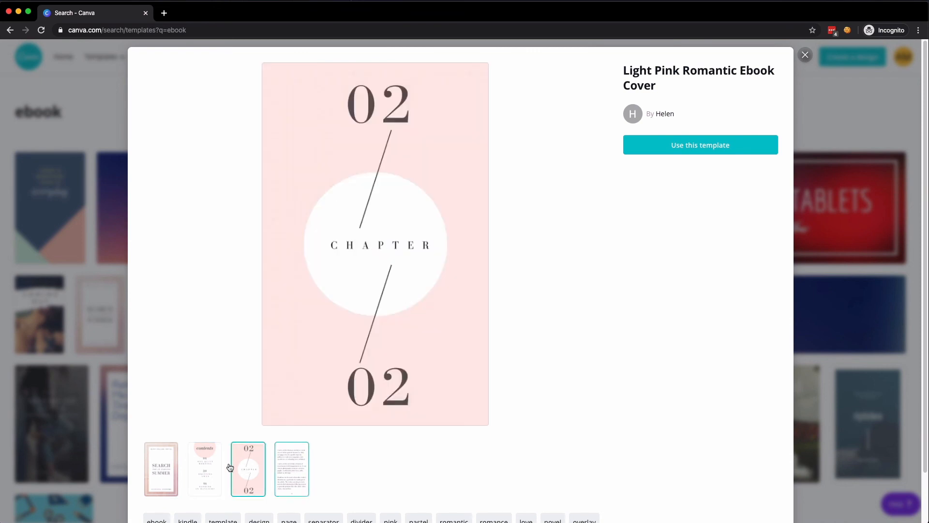
{"action": "left_click", "coordinate": [198, 466]}
{"action": "left_click", "coordinate": [169, 466]}
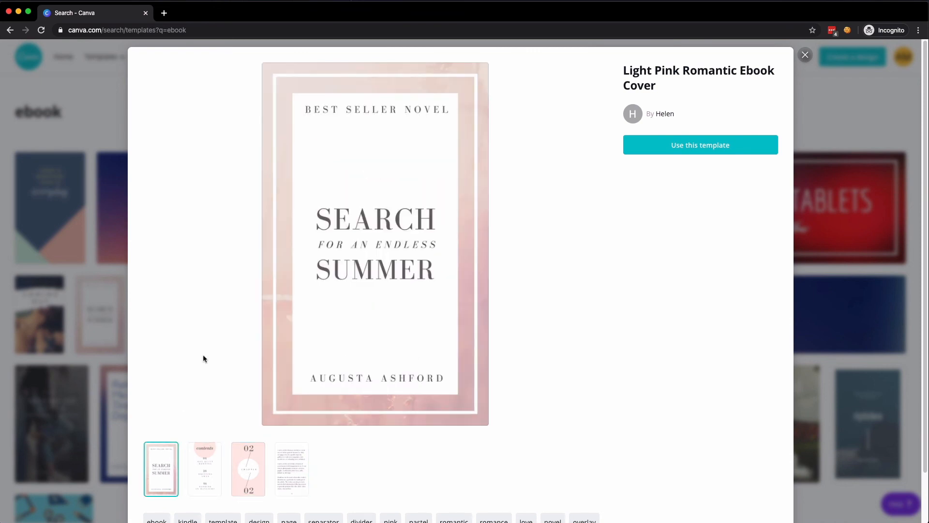
{"action": "left_click", "coordinate": [207, 460]}
{"action": "left_click", "coordinate": [249, 465]}
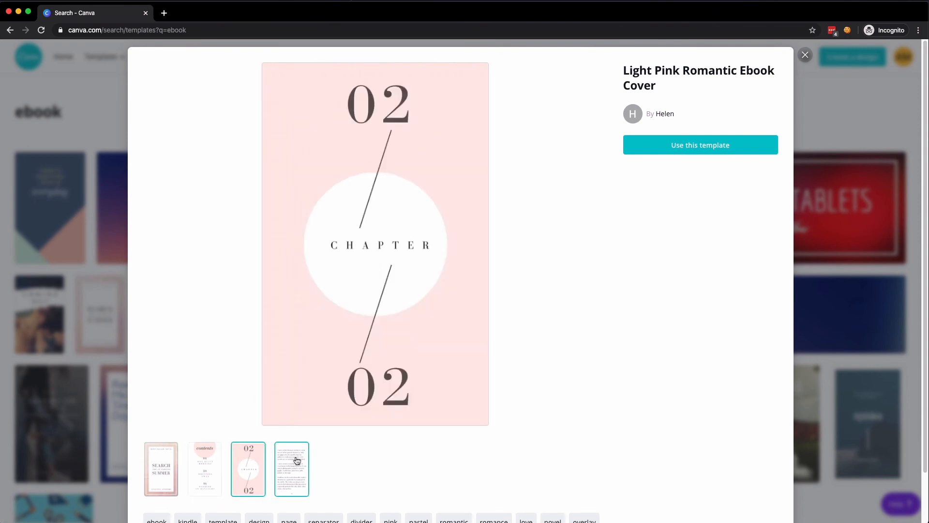
{"action": "left_click", "coordinate": [677, 145]}
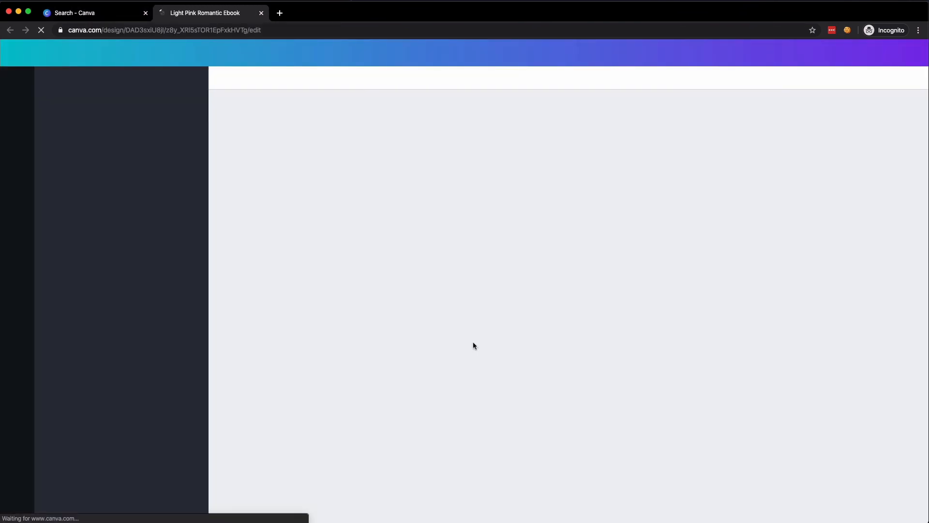
Examine the chapter divider and article text pages of the Light Pink Romantic Ebook design.
{"action": "scroll", "coordinate": [551, 226], "scroll_direction": "down", "scroll_amount": 10}
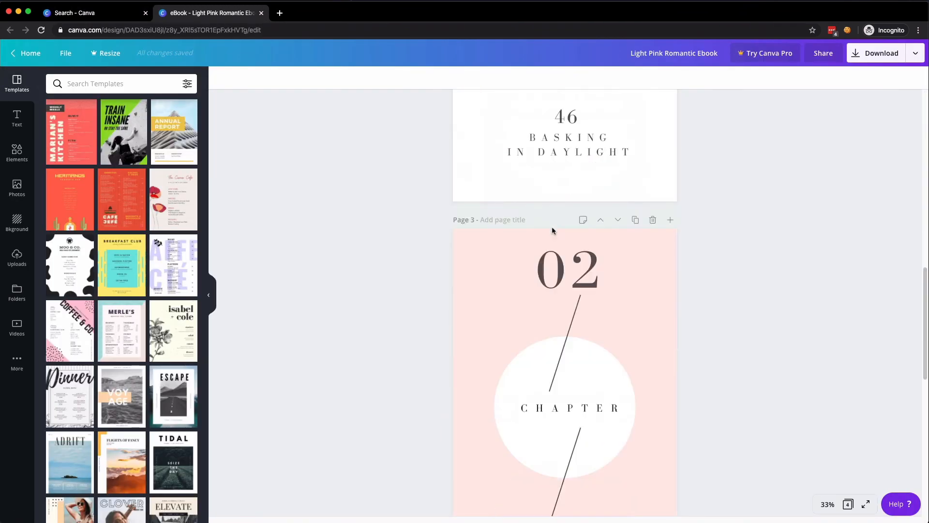
{"action": "scroll", "coordinate": [551, 226], "scroll_direction": "down", "scroll_amount": 10}
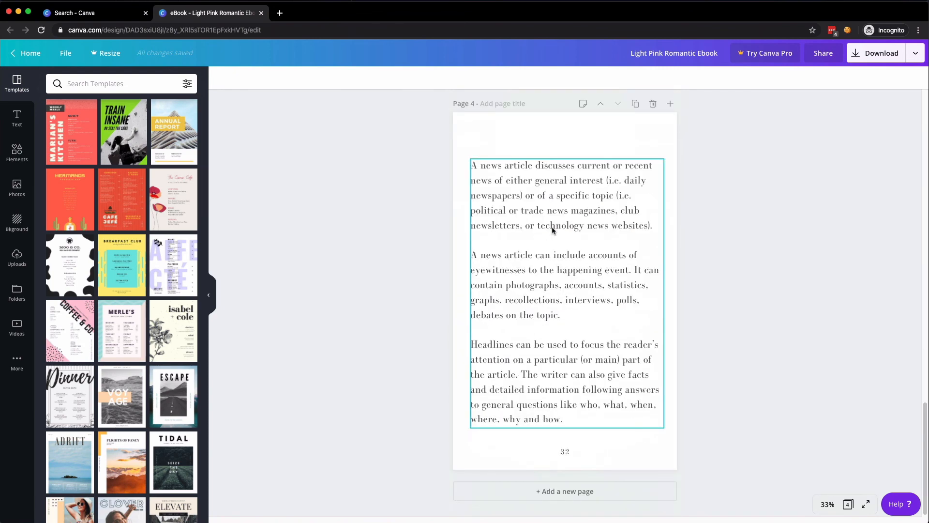
{"action": "scroll", "coordinate": [561, 280], "scroll_direction": "up", "scroll_amount": 5}
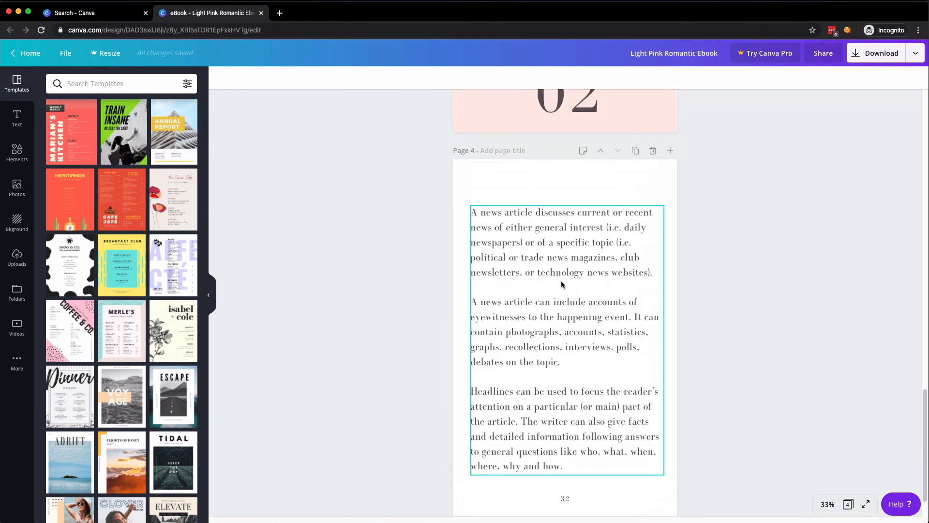
{"action": "scroll", "coordinate": [559, 276], "scroll_direction": "down", "scroll_amount": 5}
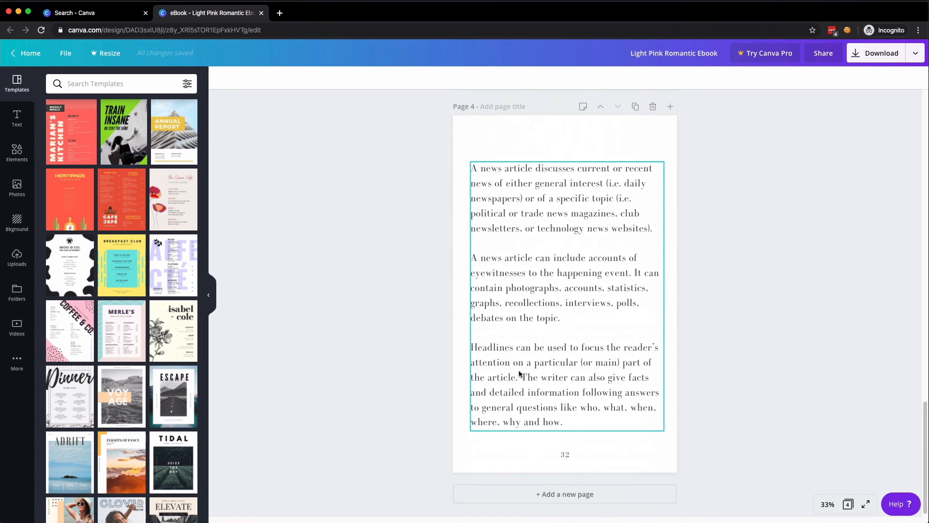
{"action": "left_click", "coordinate": [504, 266]}
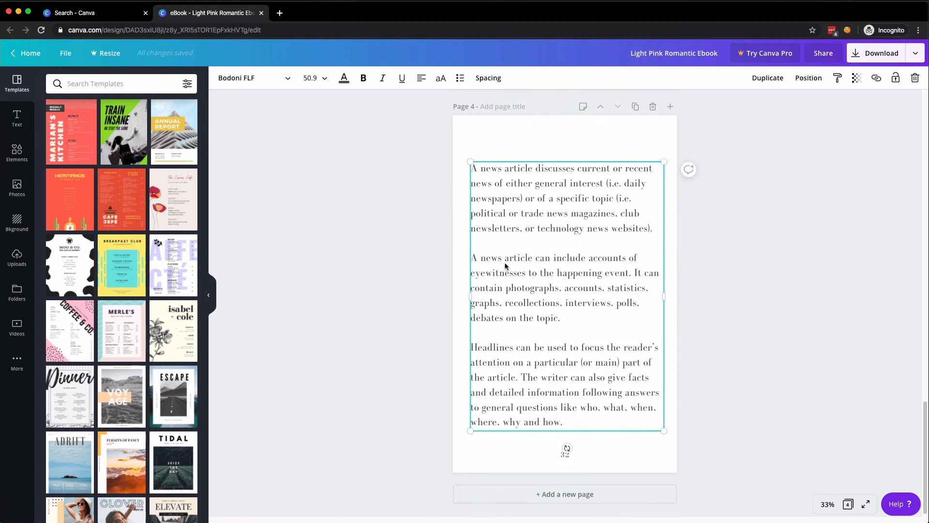
{"action": "scroll", "coordinate": [506, 265], "scroll_direction": "up", "scroll_amount": 5}
{"action": "scroll", "coordinate": [505, 264], "scroll_direction": "up", "scroll_amount": 5}
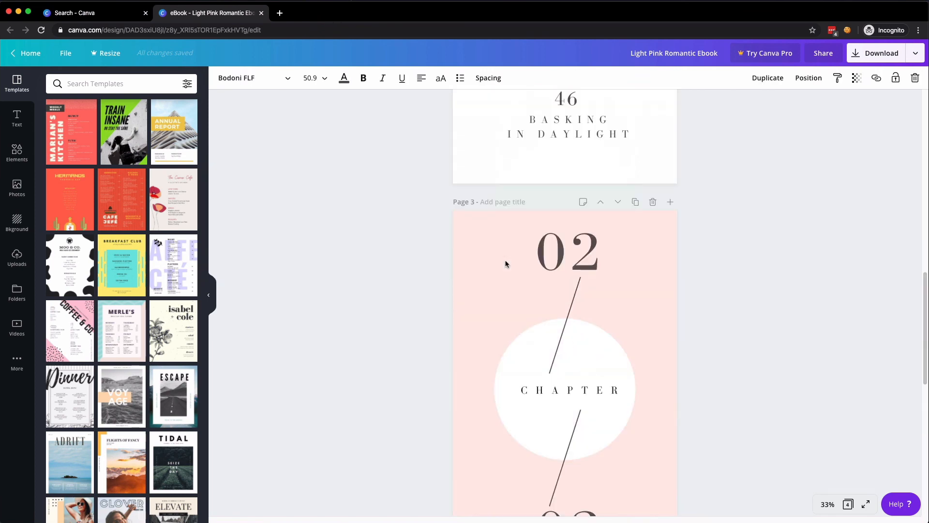
{"action": "scroll", "coordinate": [557, 281], "scroll_direction": "down", "scroll_amount": 1}
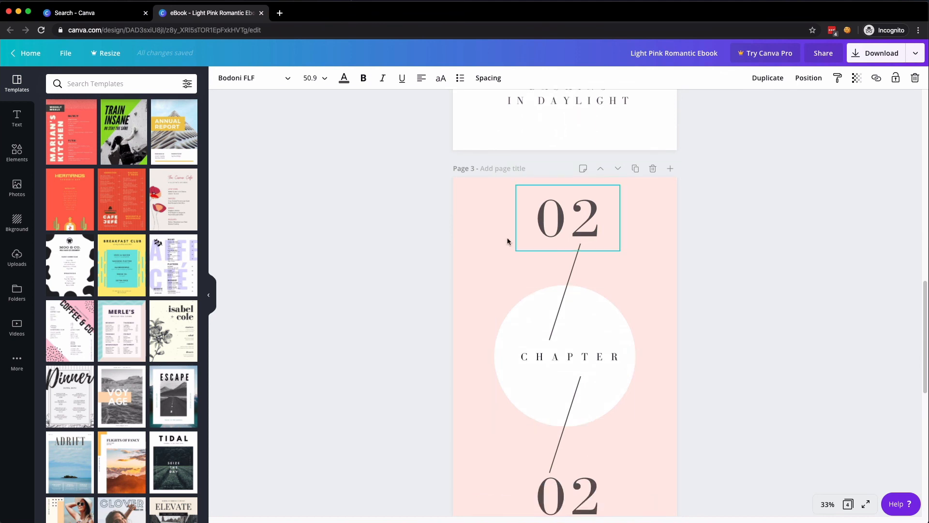
Duplicate the contents page and the Chapter 02 divider page.
{"action": "scroll", "coordinate": [504, 291], "scroll_direction": "up", "scroll_amount": 6}
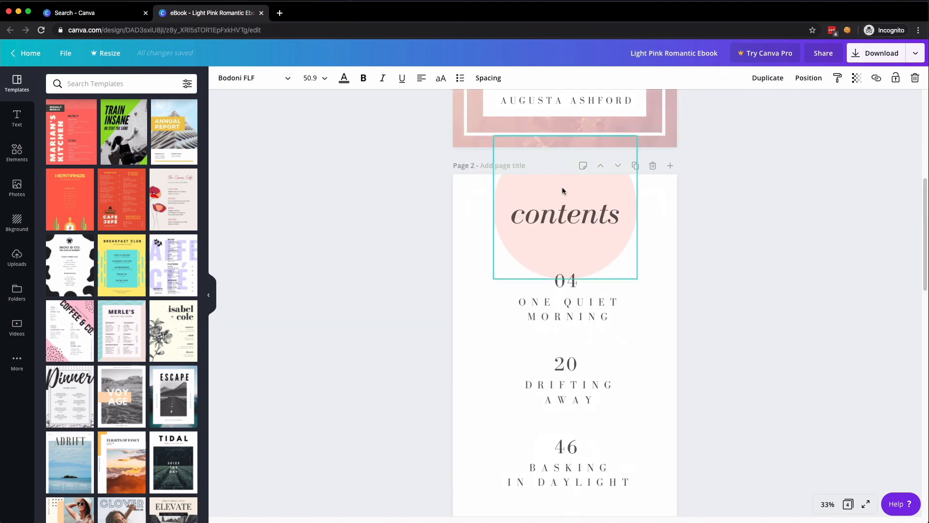
{"action": "left_click", "coordinate": [635, 165]}
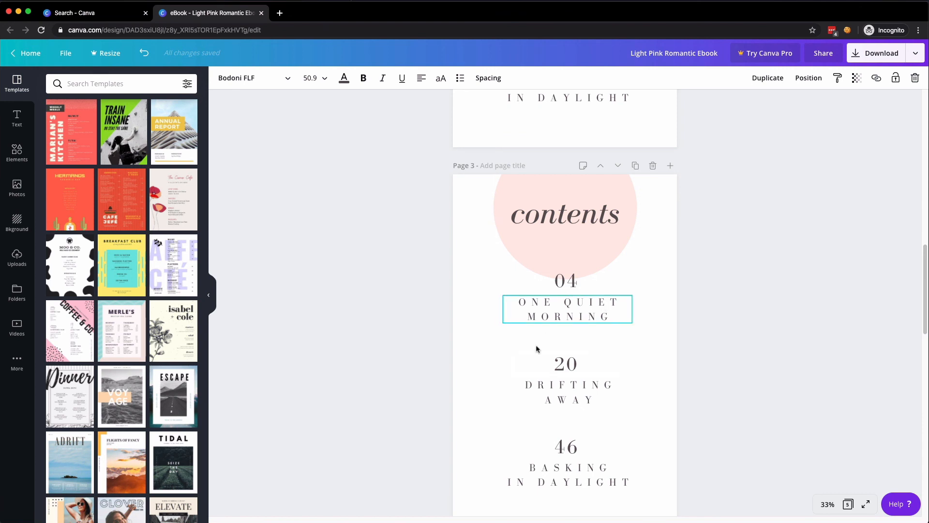
{"action": "scroll", "coordinate": [528, 339], "scroll_direction": "down", "scroll_amount": 5}
{"action": "left_click", "coordinate": [634, 320]}
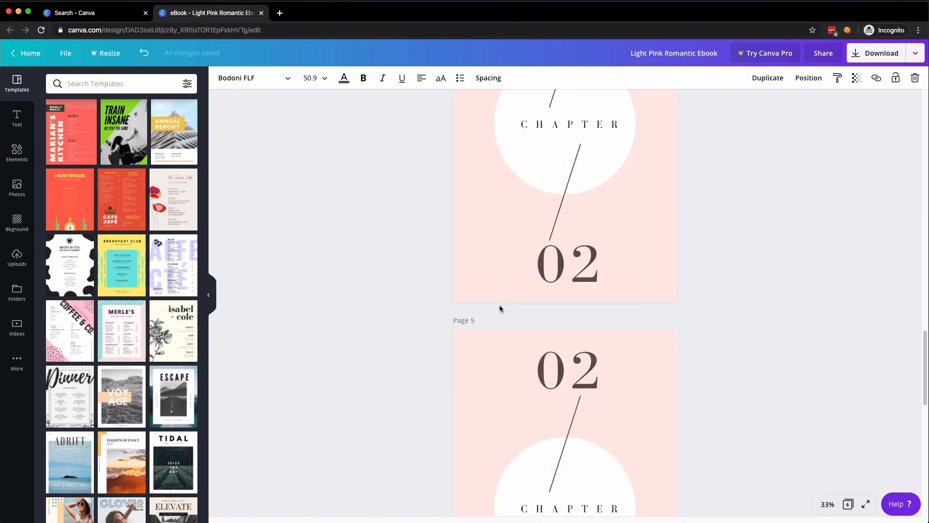
Change the upper chapter number on the duplicated chapter divider page to 03.
{"action": "left_click", "coordinate": [568, 371]}
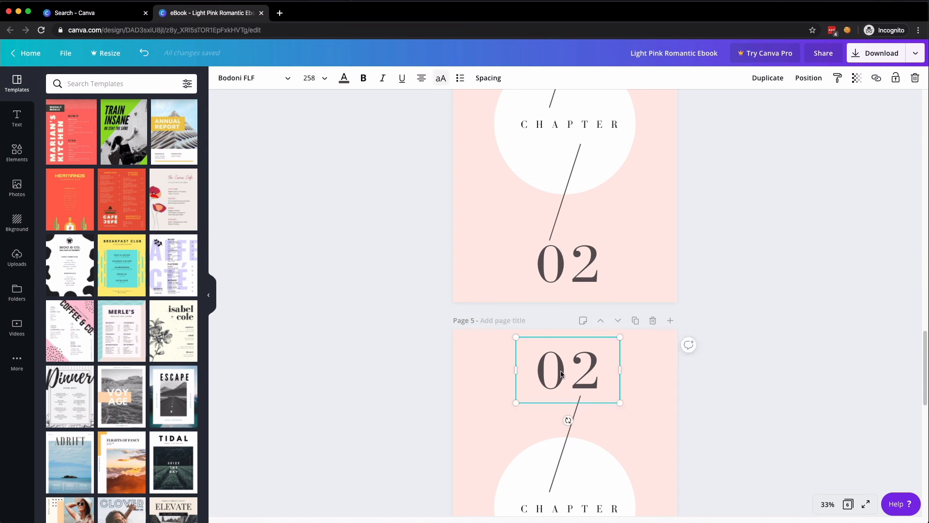
{"action": "double_click", "coordinate": [581, 371]}
{"action": "type", "text": "03"}
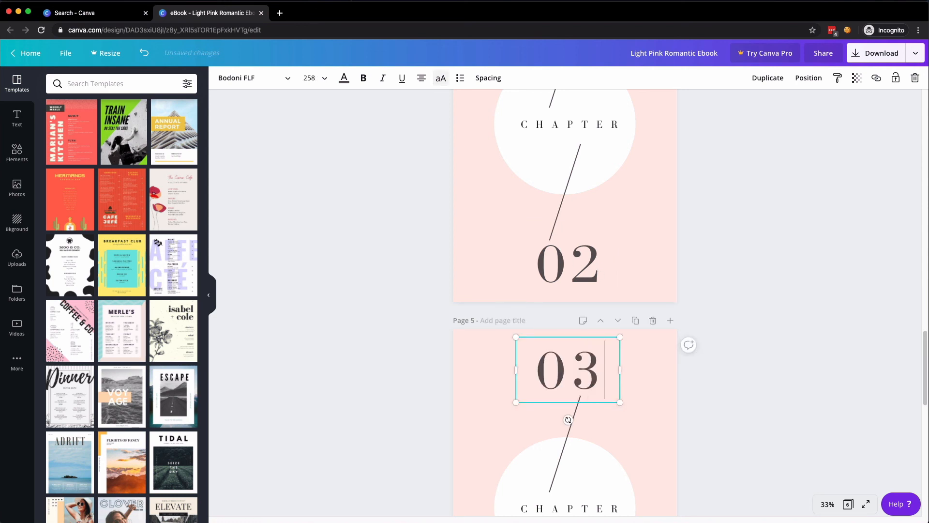
{"action": "scroll", "coordinate": [563, 423], "scroll_direction": "down", "scroll_amount": 5}
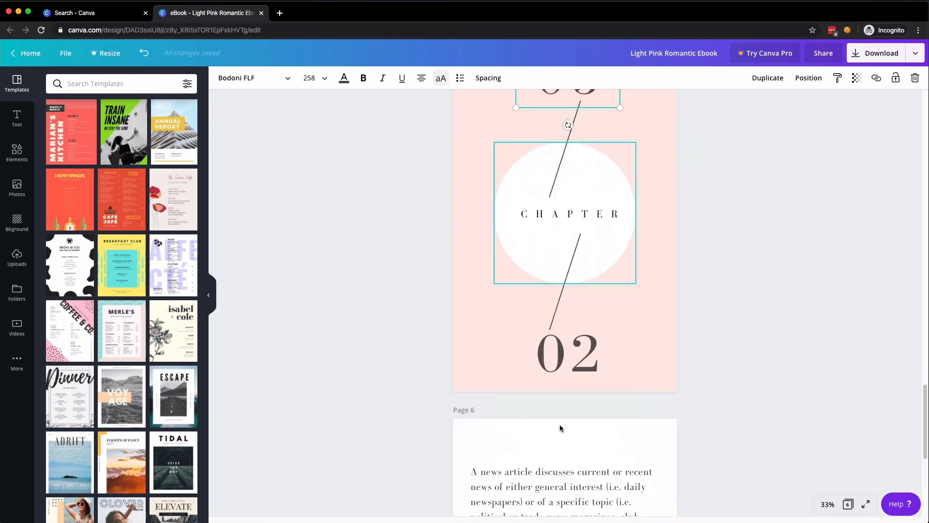
Change the lower chapter number on the duplicated chapter divider page to 03.
{"action": "left_click", "coordinate": [571, 364]}
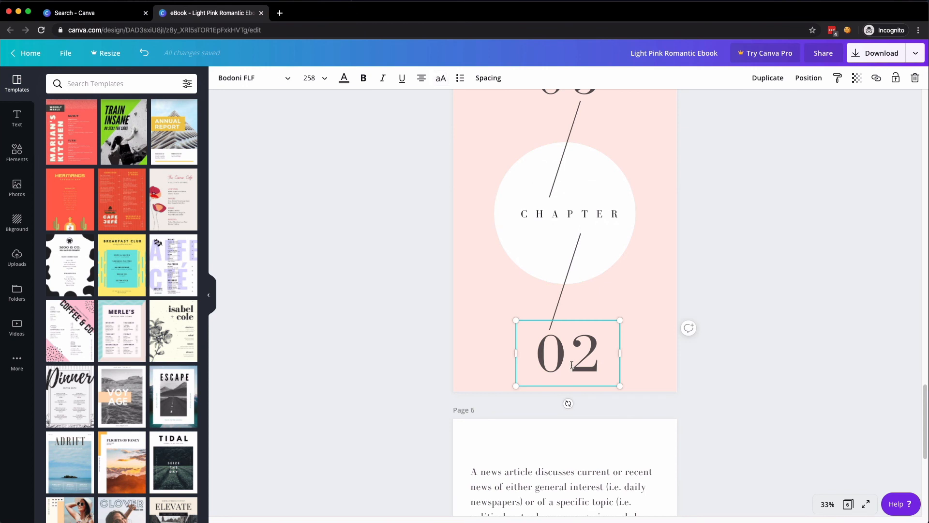
{"action": "key", "text": "BackSpace"}
{"action": "type", "text": "3"}
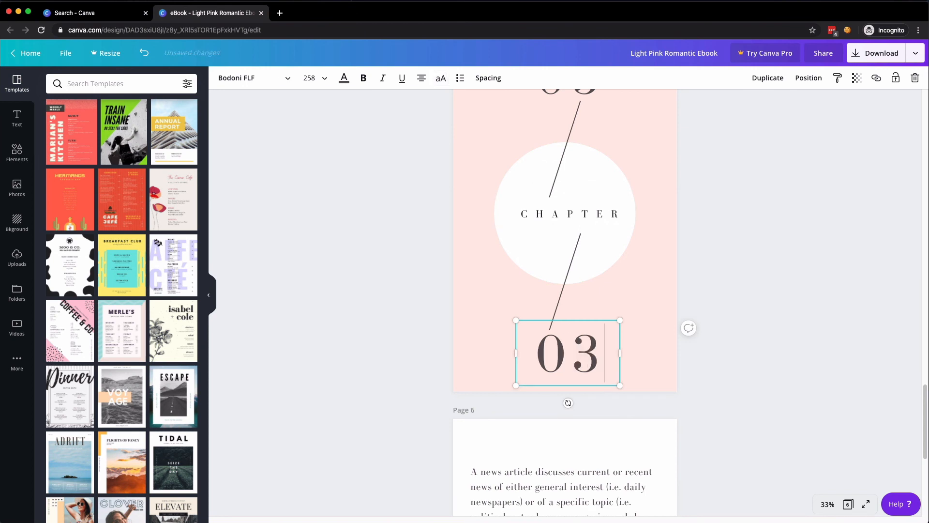
Reorder the pages in the page overview so the Chapter 03 divider comes after the article text page.
{"action": "left_click", "coordinate": [849, 504]}
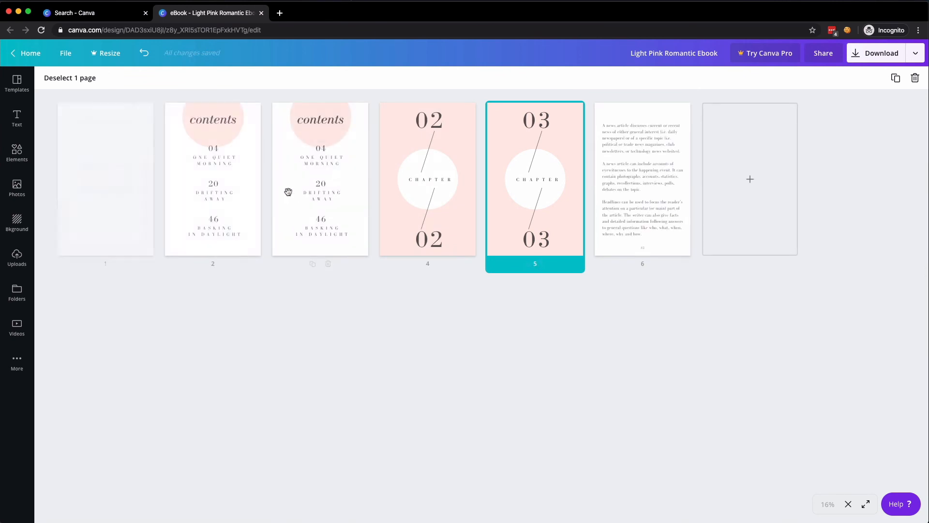
{"action": "left_click_drag", "start_coordinate": [514, 181], "coordinate": [678, 198]}
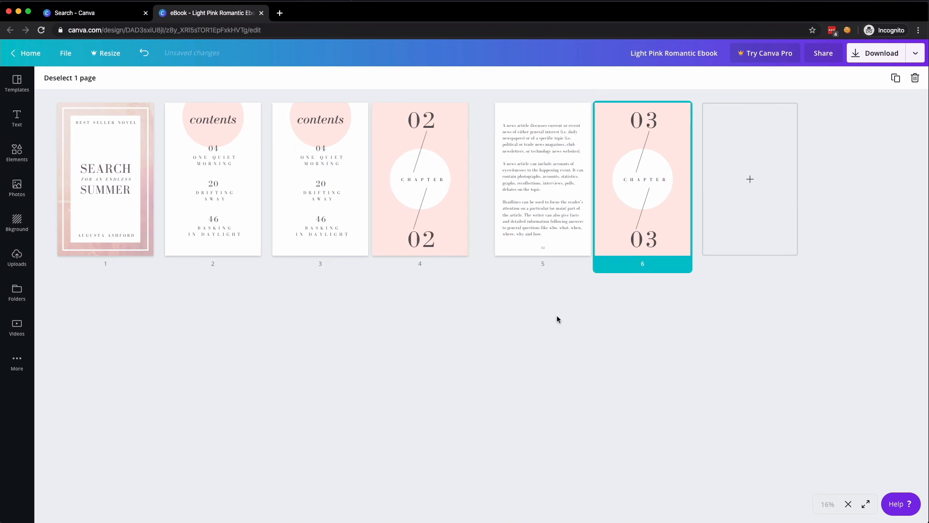
{"action": "left_click", "coordinate": [848, 504]}
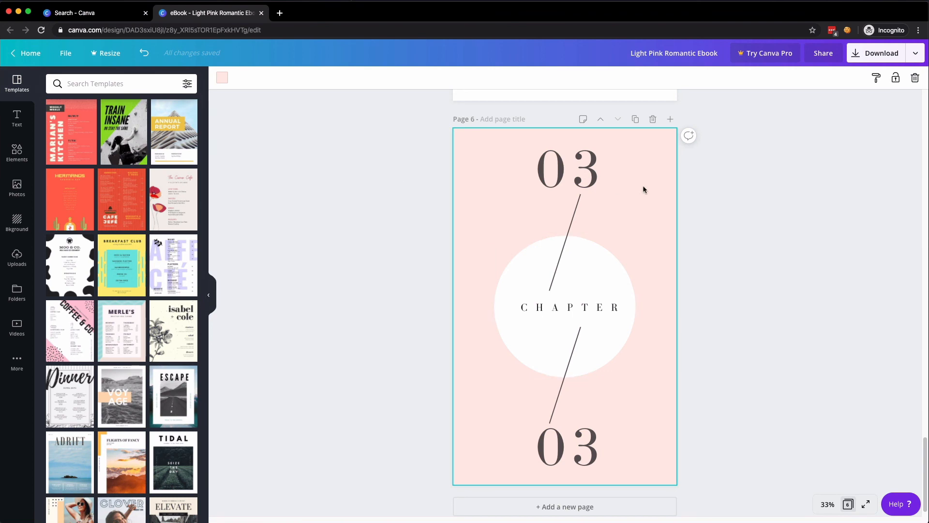
Delete the chapter divider, article text and contents pages, keeping only the cover page.
{"action": "left_click", "coordinate": [651, 119]}
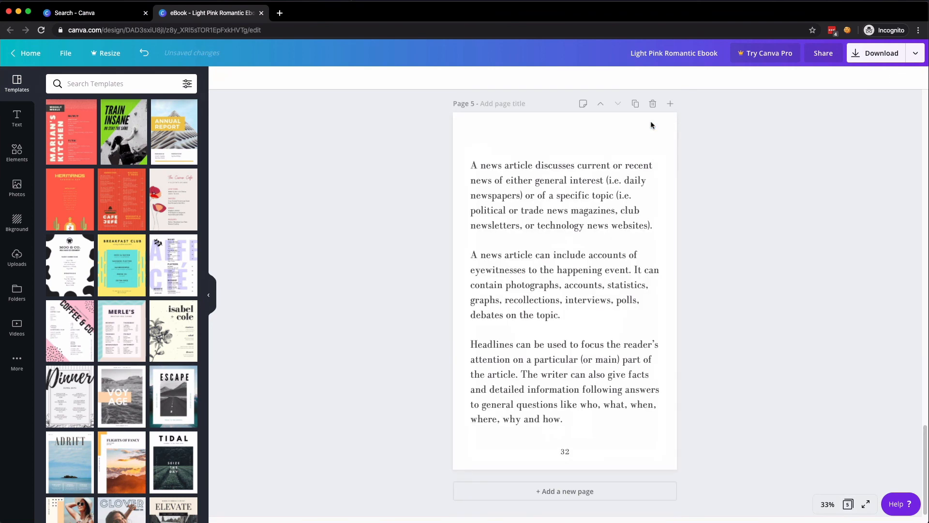
{"action": "left_click", "coordinate": [652, 104]}
{"action": "left_click", "coordinate": [652, 104]}
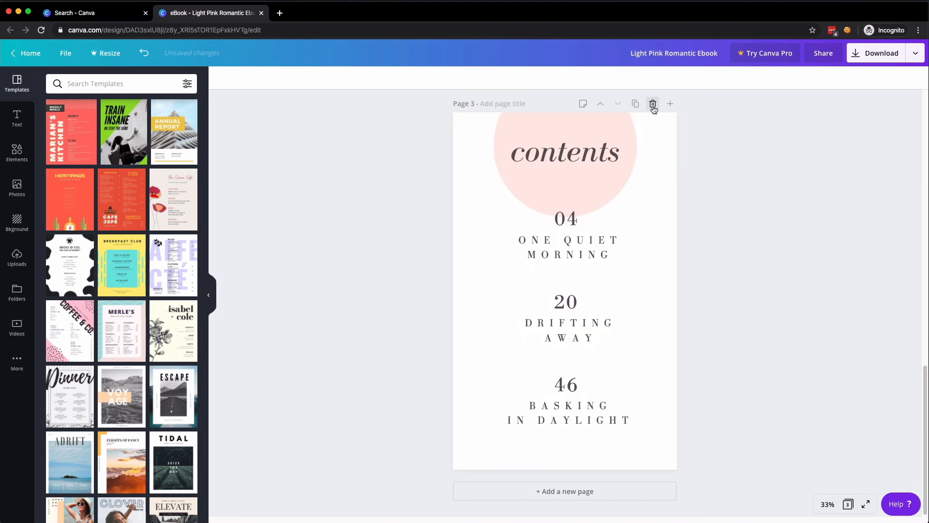
{"action": "left_click", "coordinate": [652, 104]}
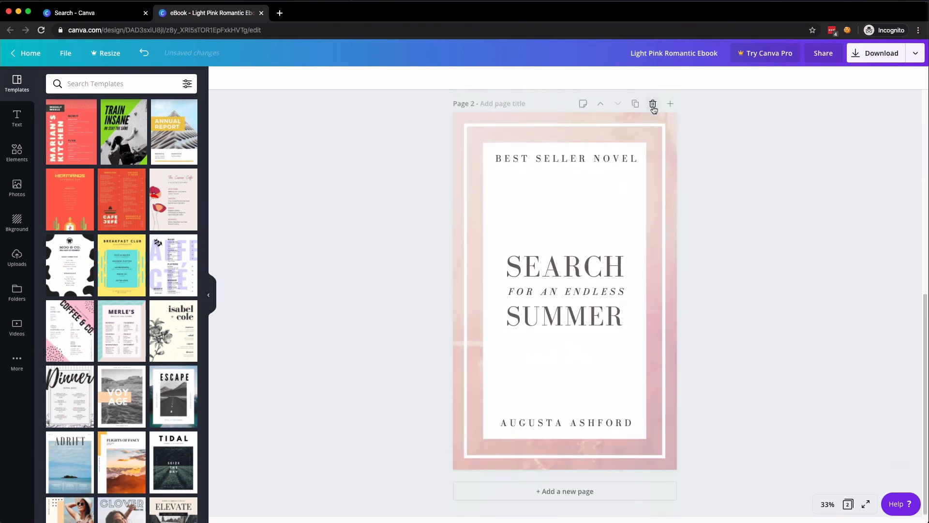
Delete the cover's white border frame, central white panel, background image and BEST SELLER NOVEL line.
{"action": "left_click", "coordinate": [645, 190]}
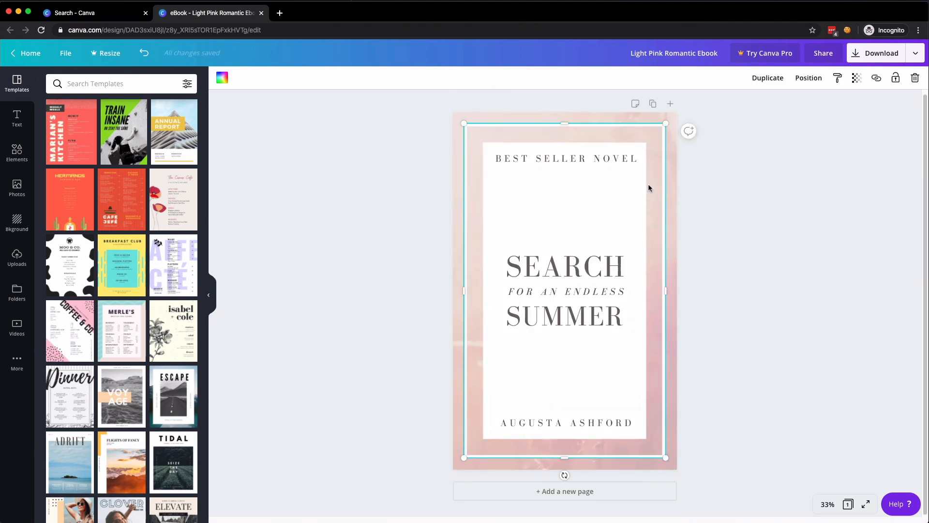
{"action": "key", "text": "Delete"}
{"action": "left_click", "coordinate": [476, 174]}
{"action": "key", "text": "Delete"}
{"action": "left_click", "coordinate": [479, 174]}
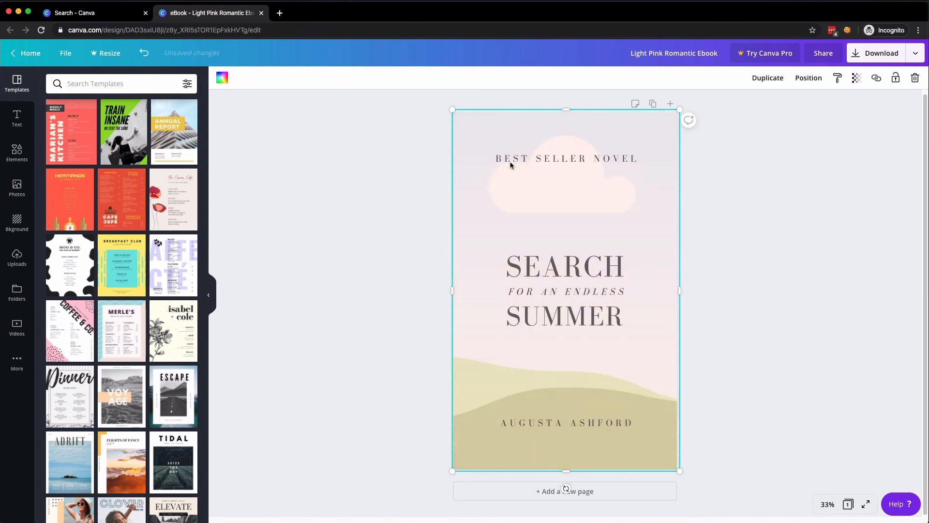
{"action": "left_click", "coordinate": [513, 160]}
{"action": "key", "text": "Delete"}
{"action": "left_click", "coordinate": [519, 197]}
{"action": "key", "text": "Delete"}
Clear the rest of the cover by deleting the title lines, the pink background and the author line.
{"action": "left_click", "coordinate": [532, 265]}
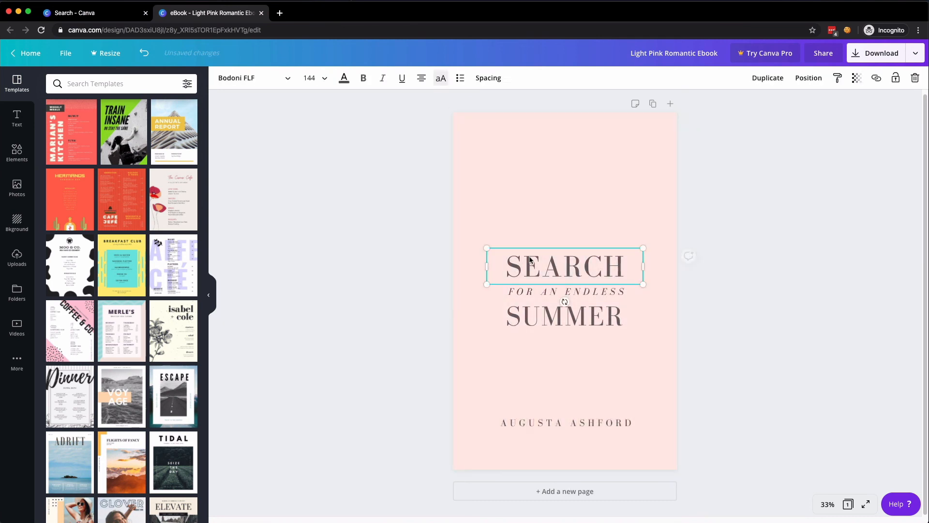
{"action": "key", "text": "Delete"}
{"action": "left_click", "coordinate": [533, 201]}
{"action": "key", "text": "Delete"}
{"action": "left_click", "coordinate": [528, 290]}
{"action": "key", "text": "Delete"}
{"action": "left_click", "coordinate": [564, 317]}
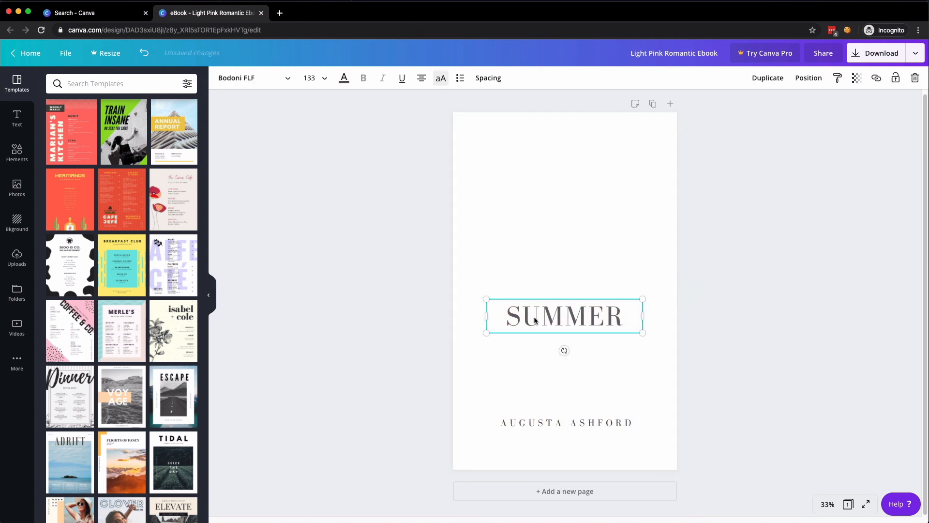
{"action": "key", "text": "Delete"}
{"action": "left_click", "coordinate": [542, 424]}
{"action": "key", "text": "Delete"}
{"action": "left_click", "coordinate": [538, 405]}
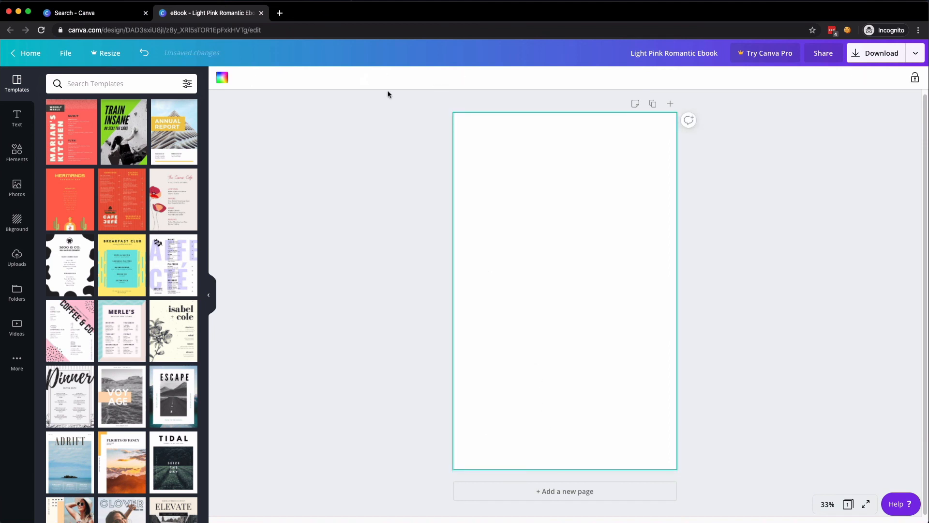
{"action": "left_click", "coordinate": [413, 147]}
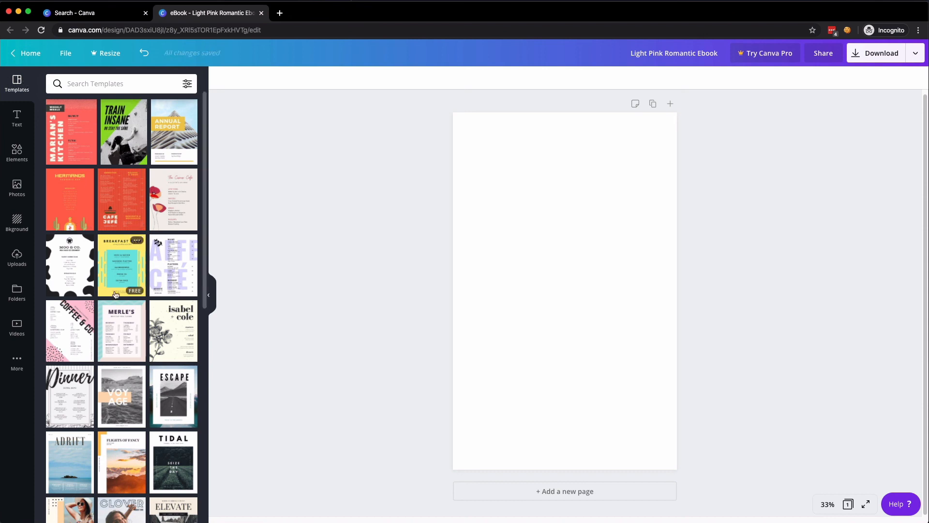
Apply all 5 pages of the Monochrome Nature Travel Magazine template to the blank design and look through them.
{"action": "left_click", "coordinate": [125, 393]}
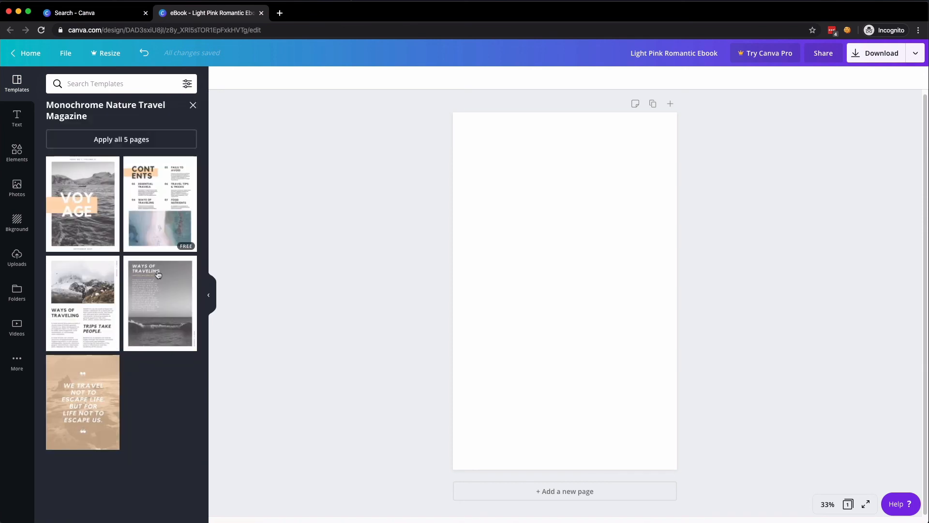
{"action": "left_click", "coordinate": [108, 145]}
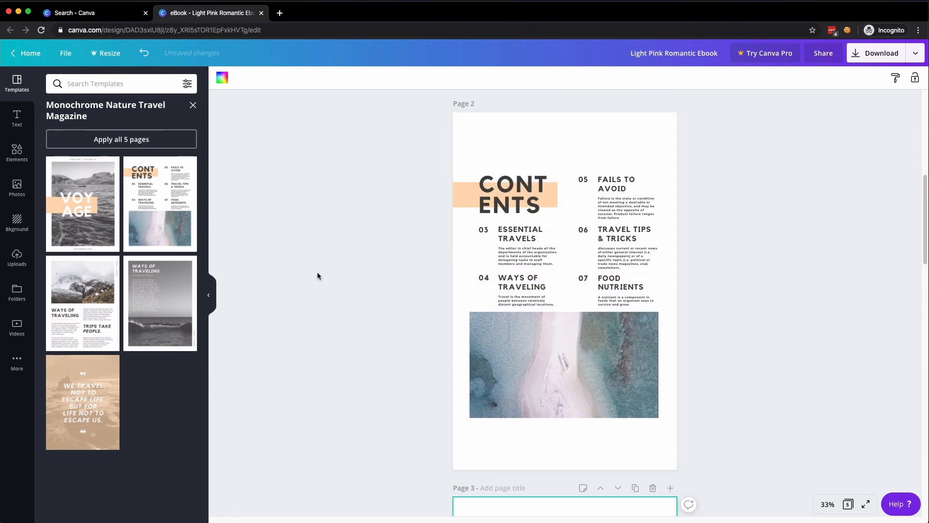
{"action": "scroll", "coordinate": [469, 236], "scroll_direction": "up", "scroll_amount": 8}
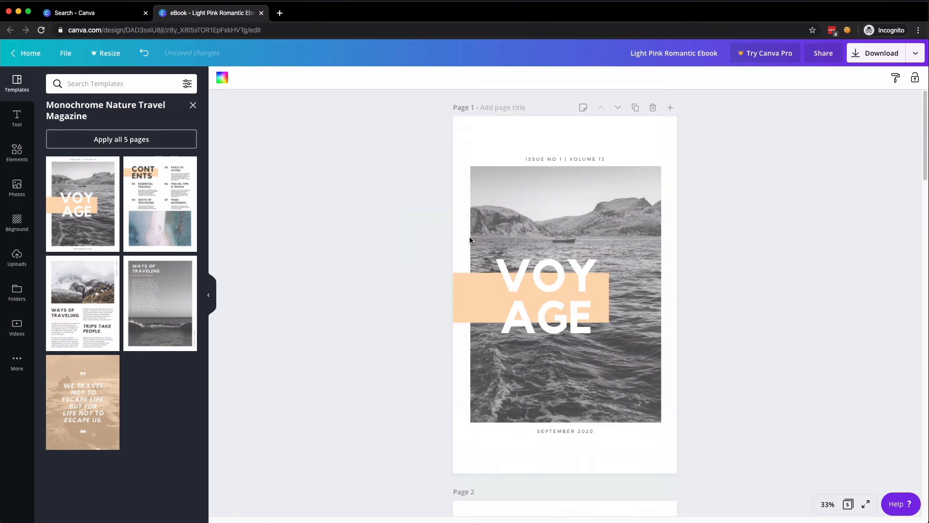
{"action": "scroll", "coordinate": [470, 239], "scroll_direction": "down", "scroll_amount": 18}
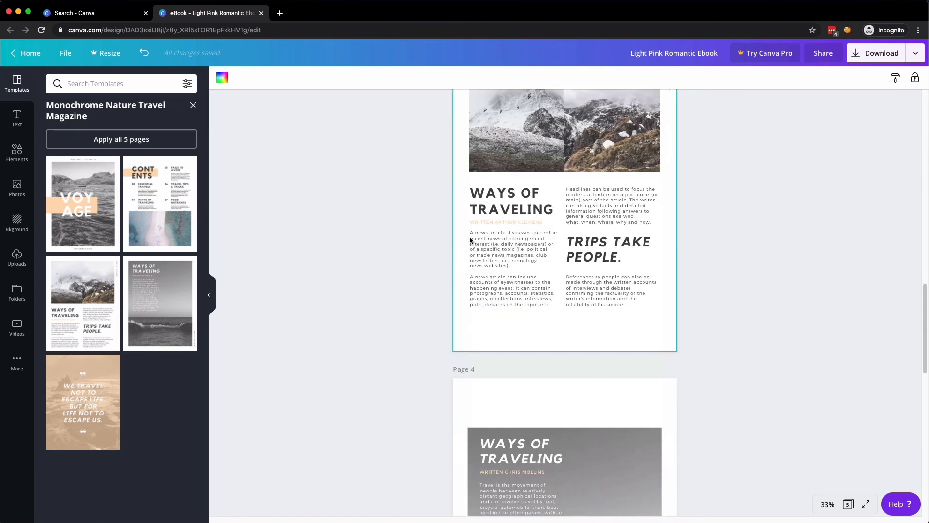
{"action": "scroll", "coordinate": [469, 240], "scroll_direction": "down", "scroll_amount": 10}
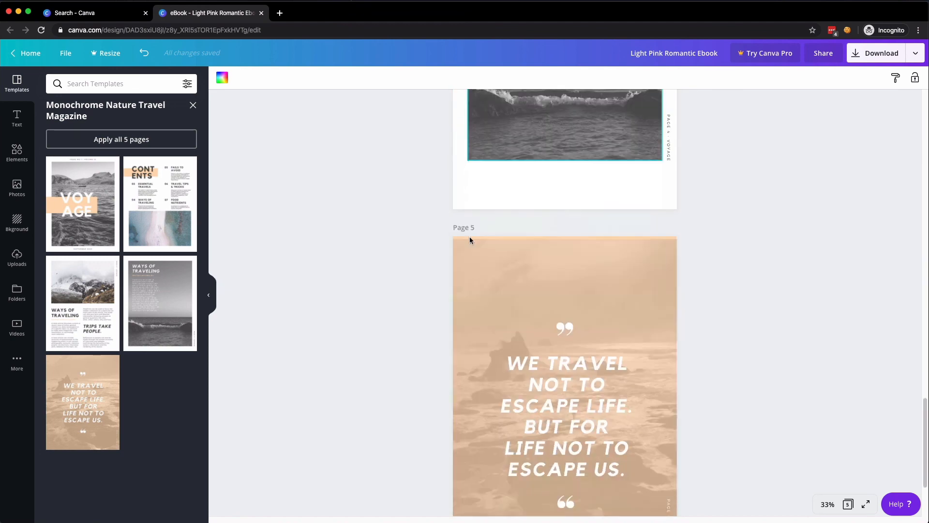
{"action": "scroll", "coordinate": [469, 239], "scroll_direction": "down", "scroll_amount": 4}
{"action": "scroll", "coordinate": [470, 240], "scroll_direction": "up", "scroll_amount": 20}
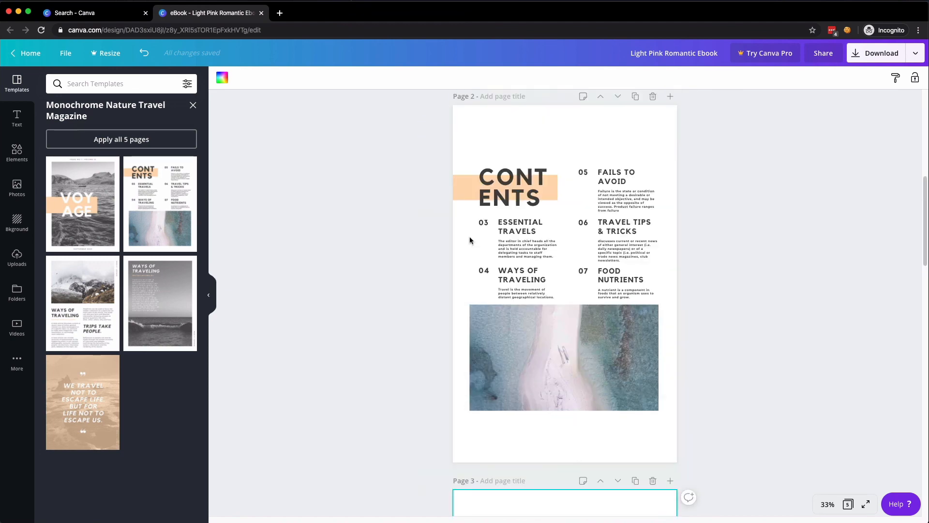
{"action": "scroll", "coordinate": [469, 240], "scroll_direction": "up", "scroll_amount": 9}
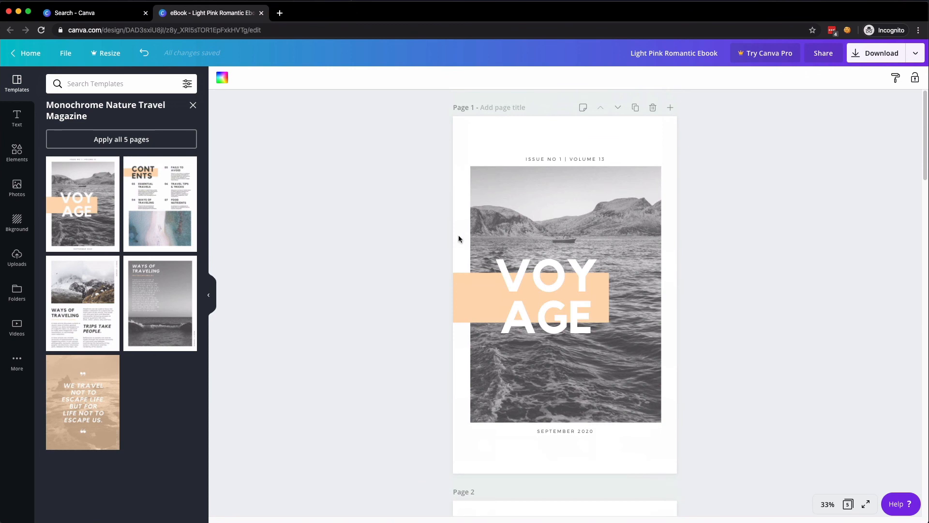